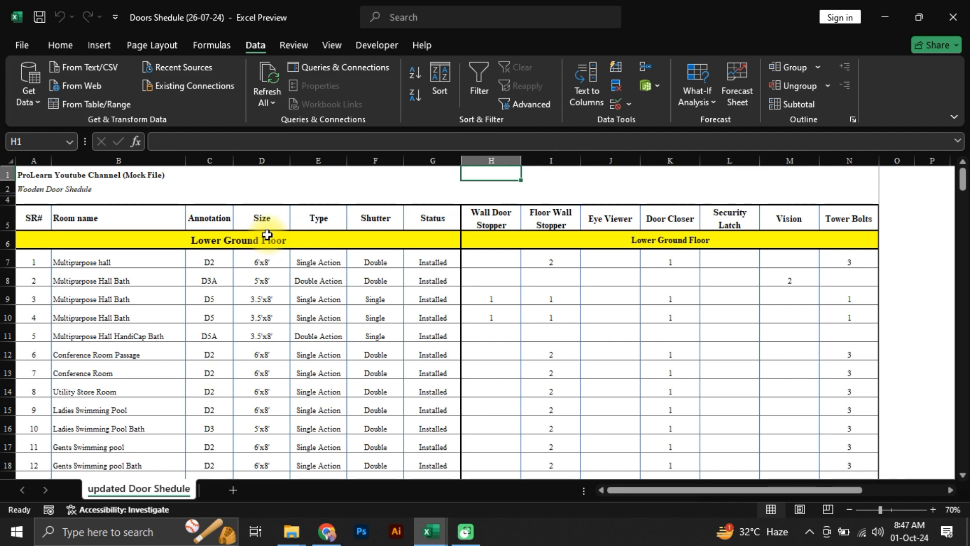
Examine the door schedule from its header row to the totals row, looking at the repeated codes in the Annotation column.
key("ctrl+Down")
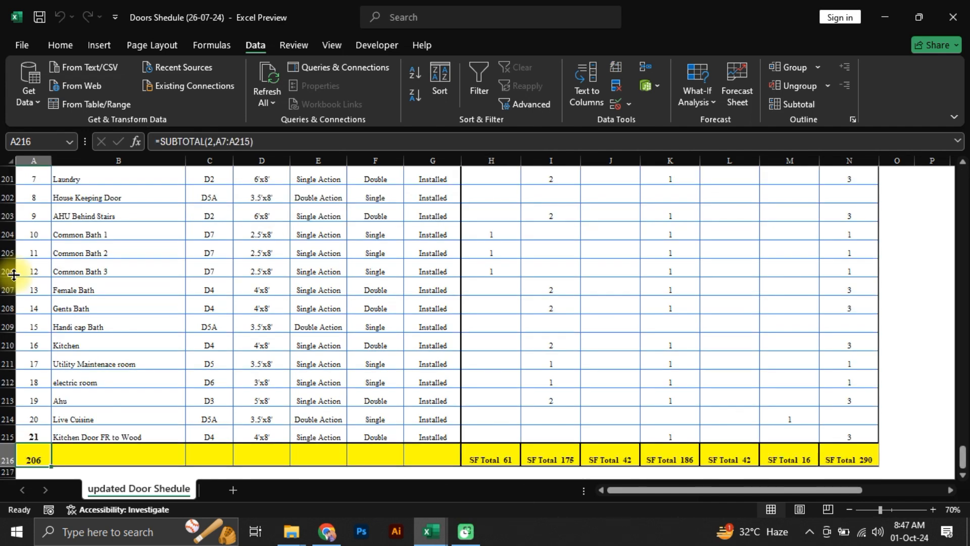
key("ctrl+Up")
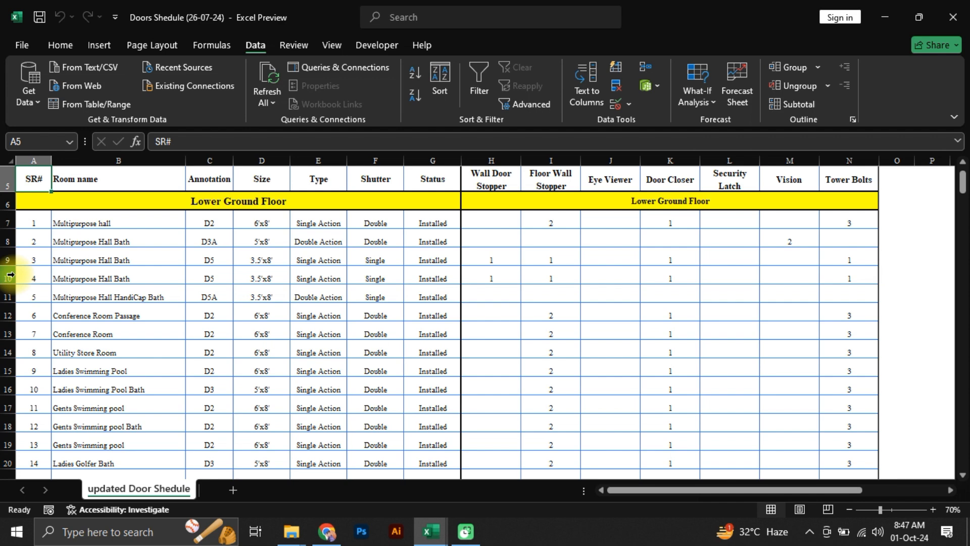
scroll(10, 274, "up", 1)
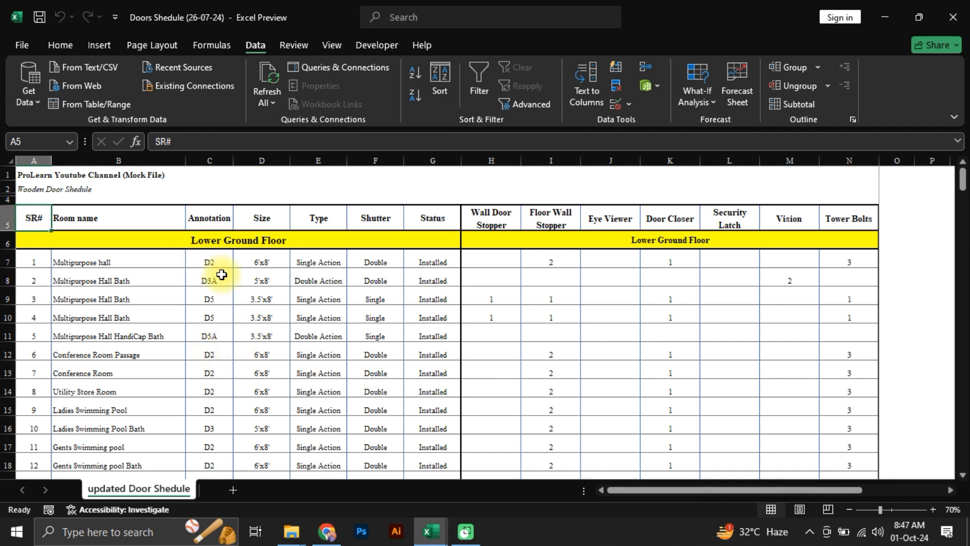
left_click(205, 262)
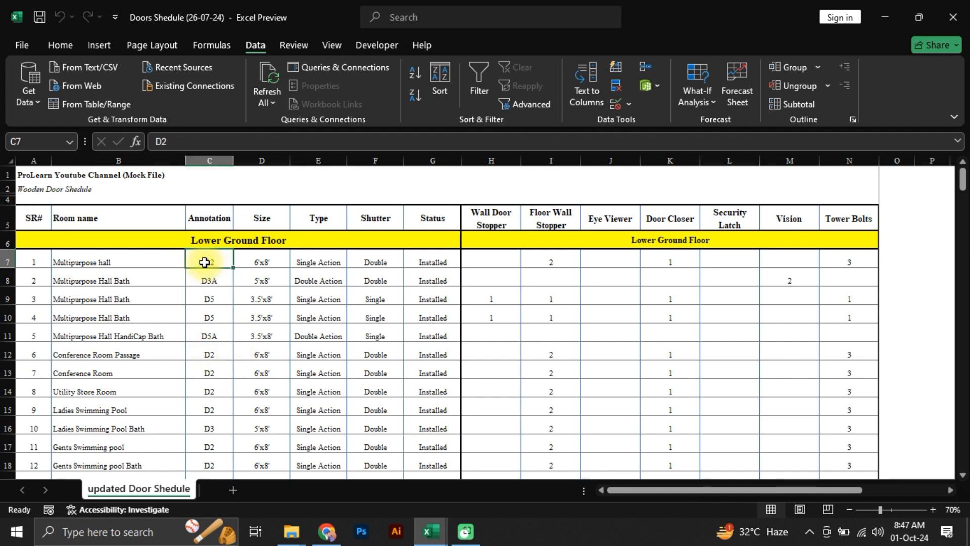
left_click(209, 354)
scroll(207, 414, "down", 2)
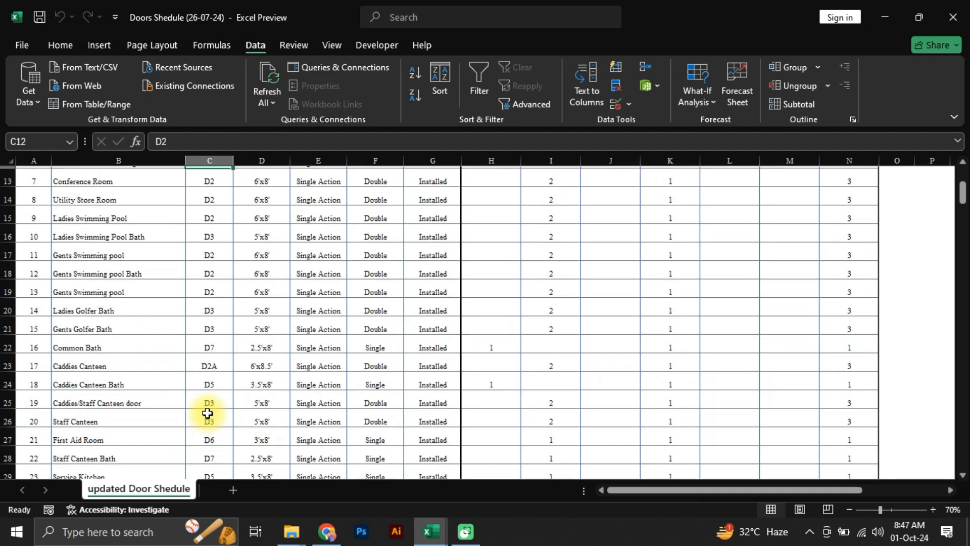
scroll(207, 384, "up", 2)
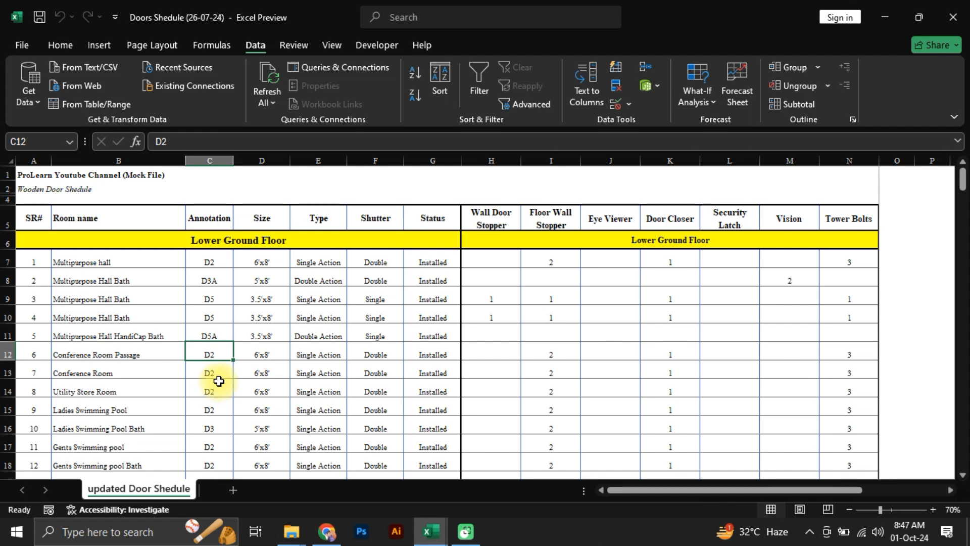
Add a new worksheet and name it "Summarized sheet".
left_click(232, 490)
double_click(227, 489)
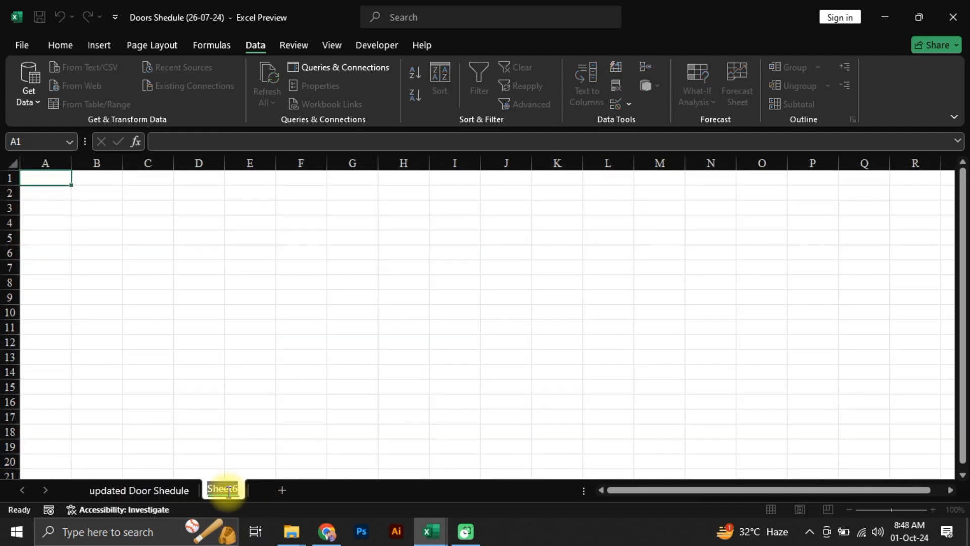
type("Summer")
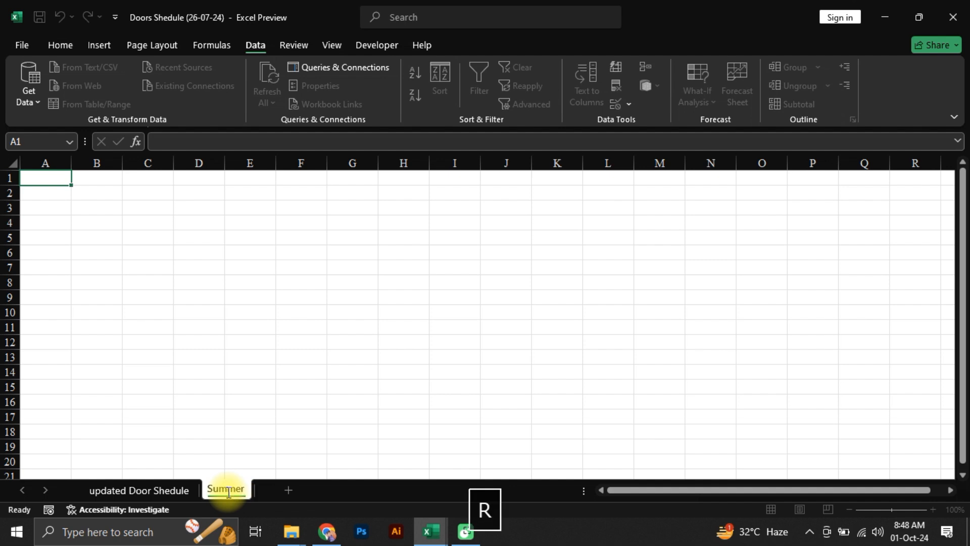
key("BackSpace")
key("BackSpace")
type("ariz")
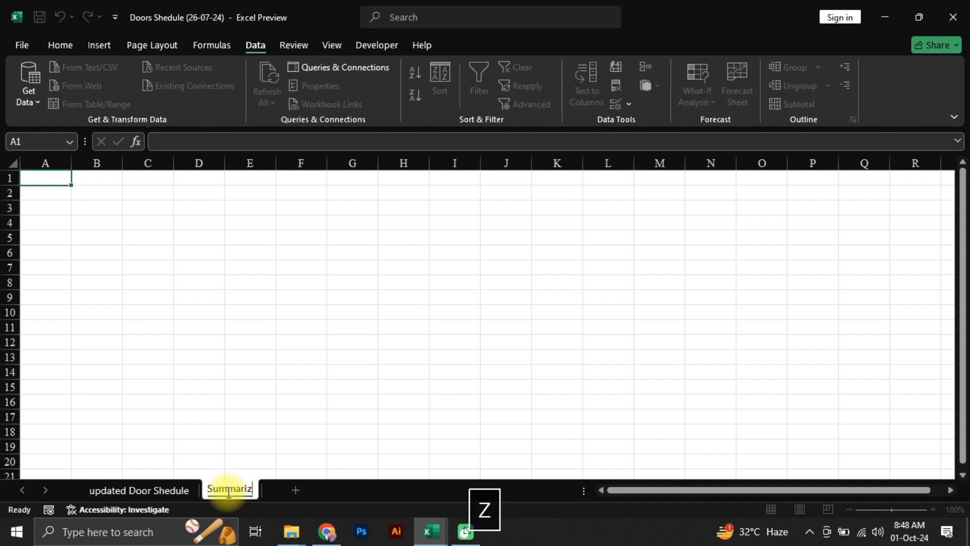
type("ed sheet")
key("Return")
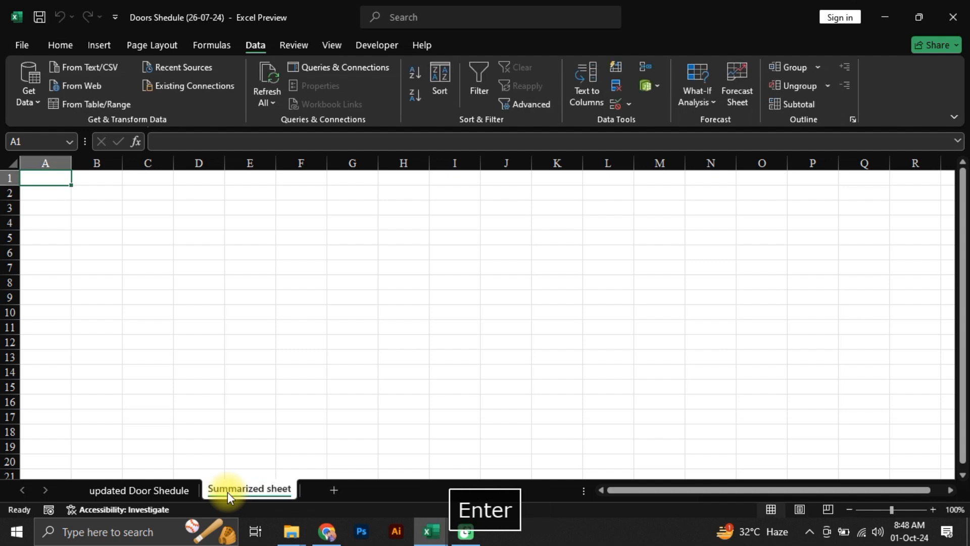
Copy the whole Annotation column from the updated Door Shedule sheet and paste it as values into column B of Summarized sheet.
left_click(135, 489)
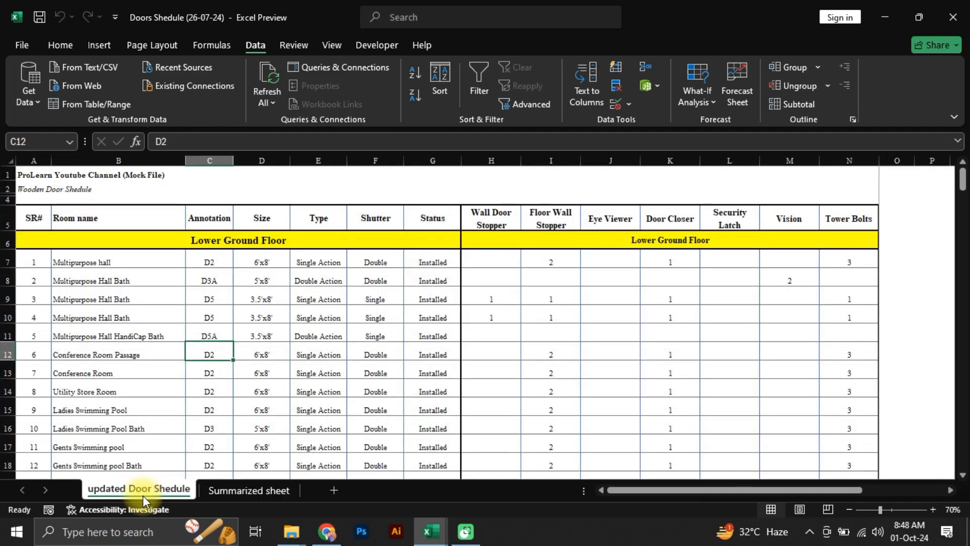
left_click(209, 190)
left_click(224, 313)
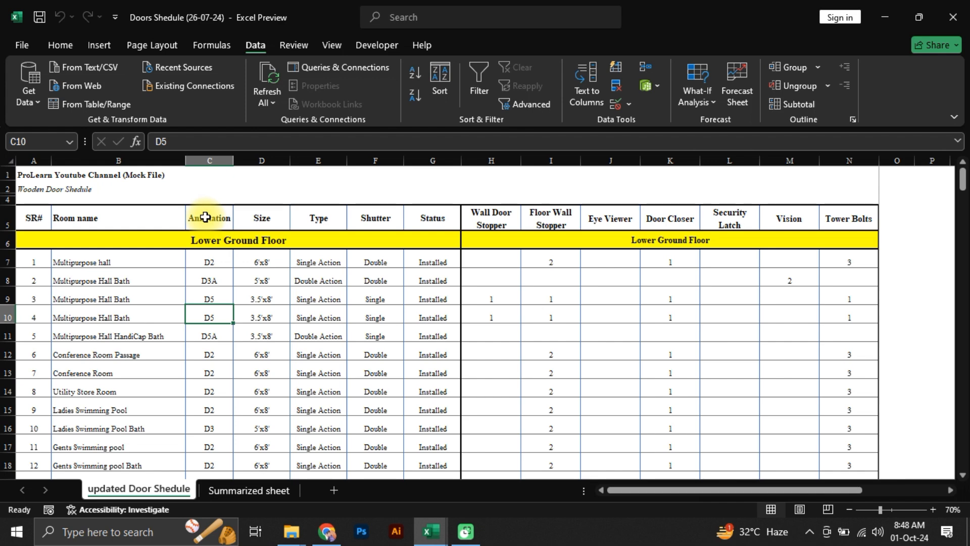
left_click(199, 160)
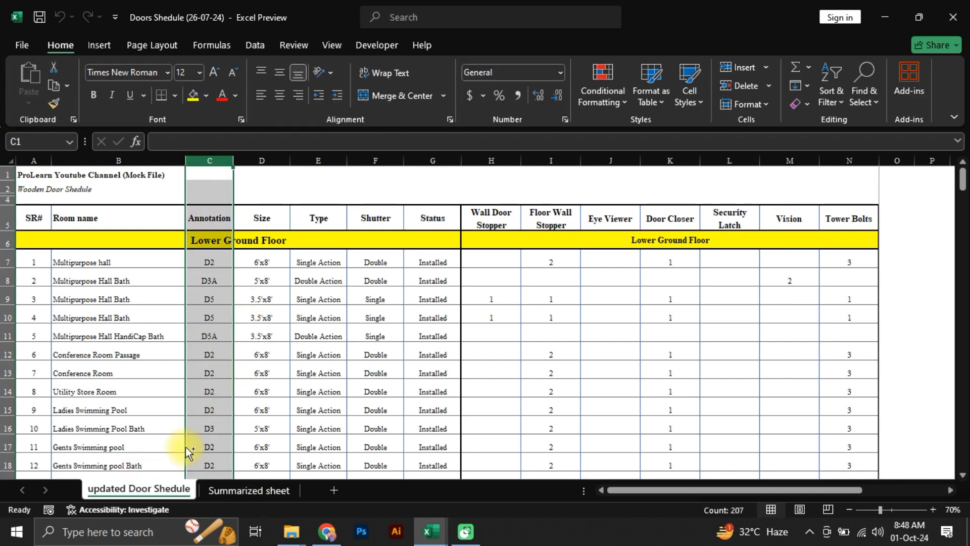
key("ctrl+c")
left_click(262, 493)
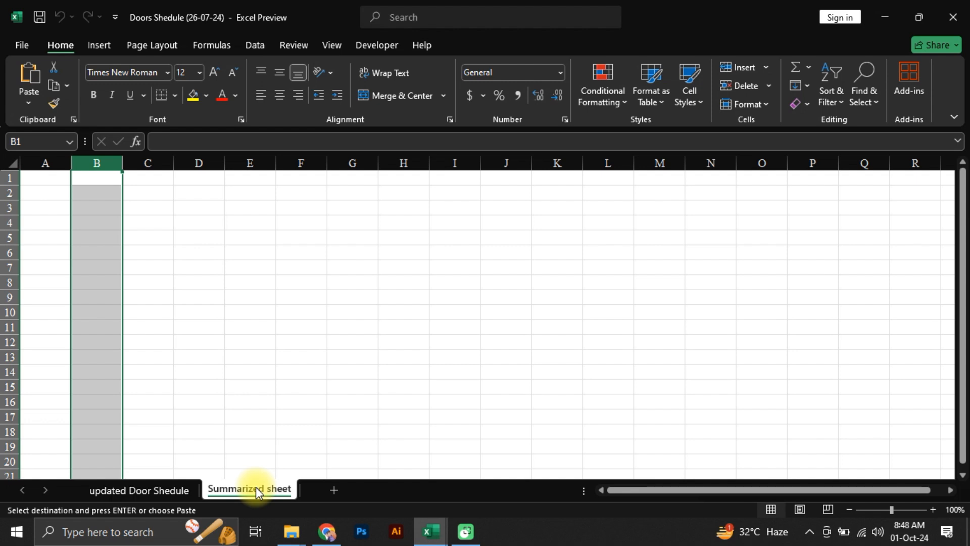
key("alt+h")
key("v")
key("v")
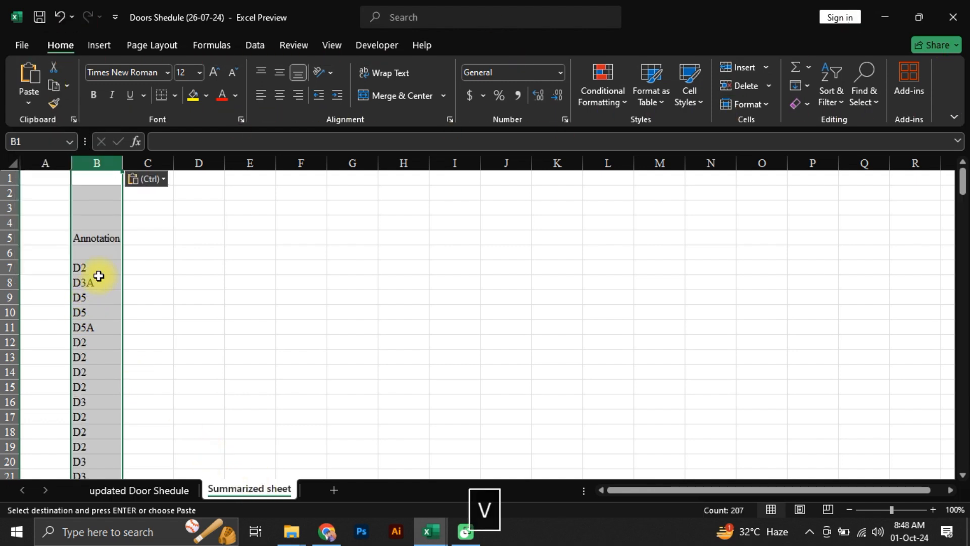
Delete the first three blank rows above the Annotation header.
left_click(115, 238)
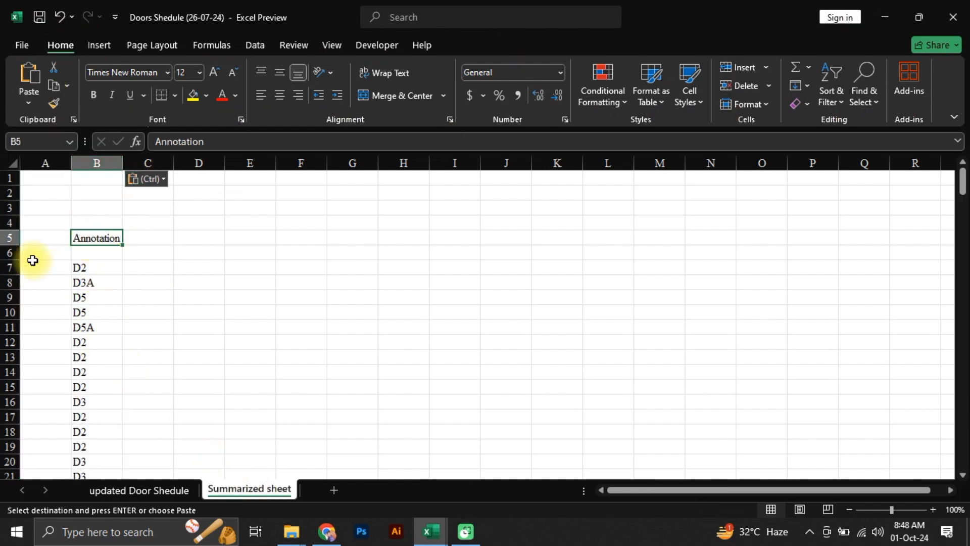
left_click_drag(8, 207, 7, 169)
key("ctrl+minus")
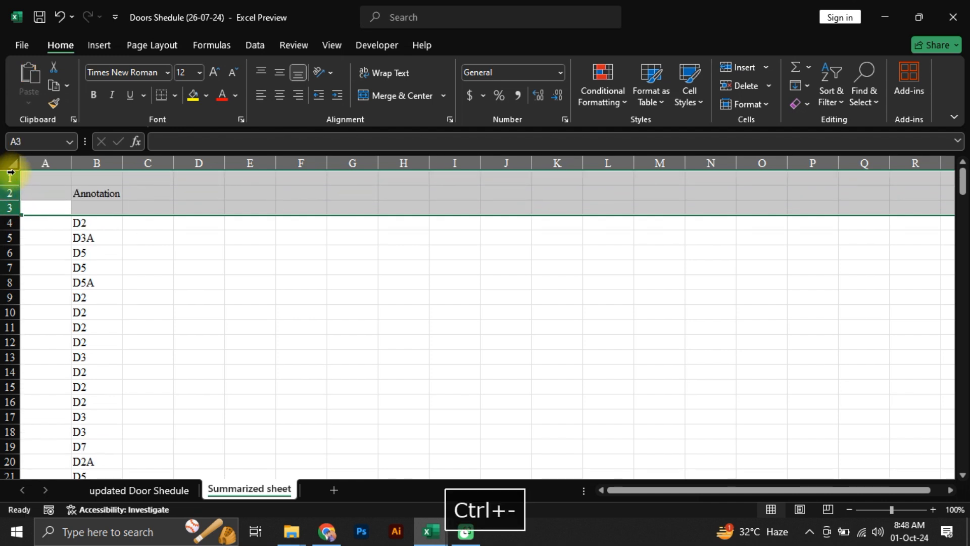
left_click(66, 256)
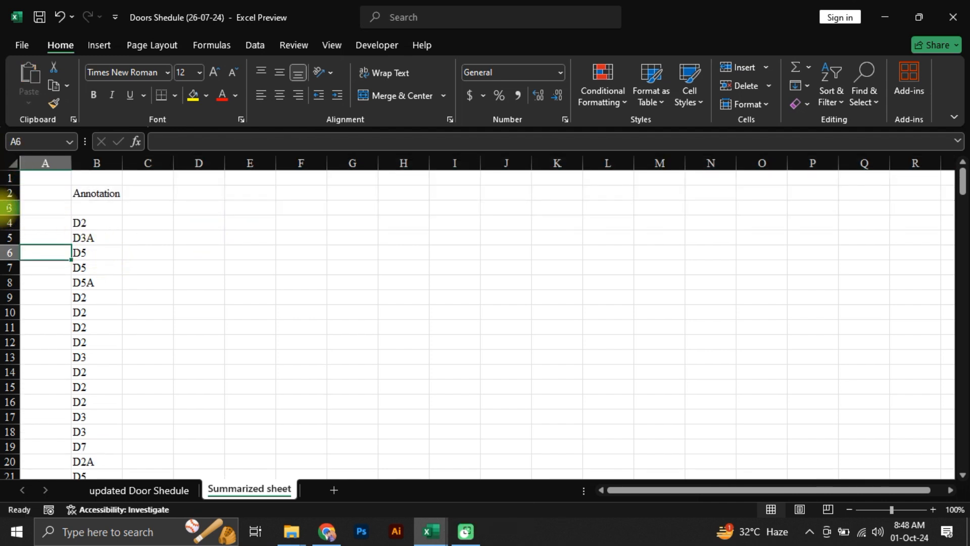
left_click(8, 208)
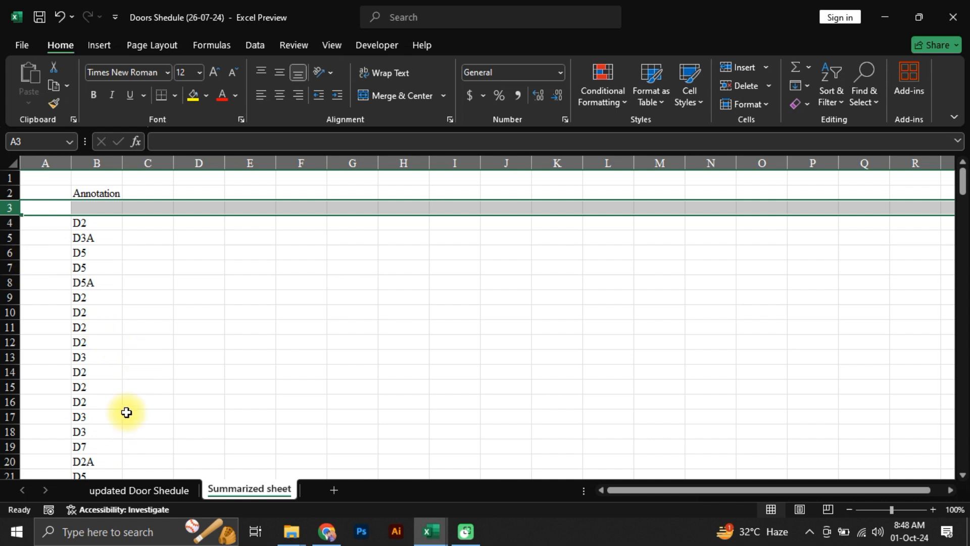
Remove the duplicate values from column B, treating the data as having no headers.
left_click(96, 162)
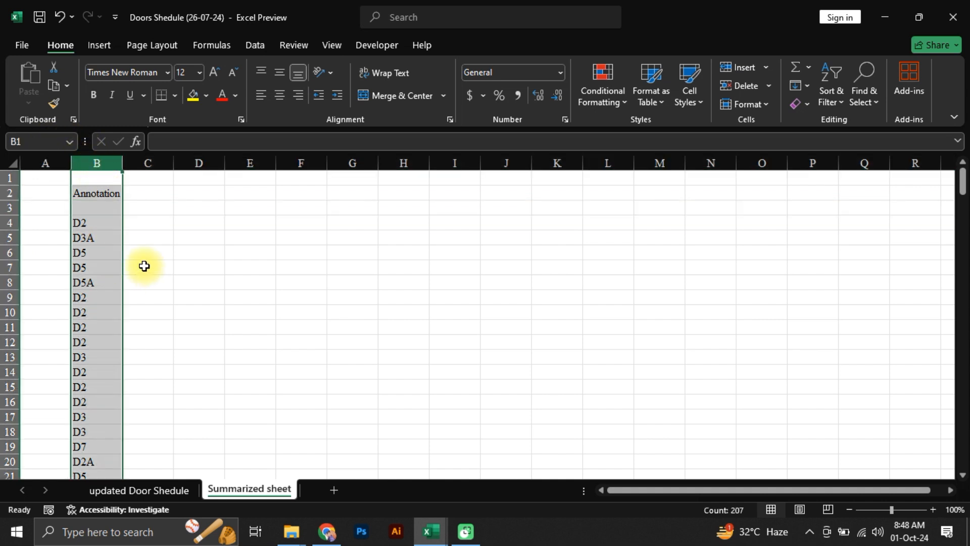
key("alt+a")
key("m")
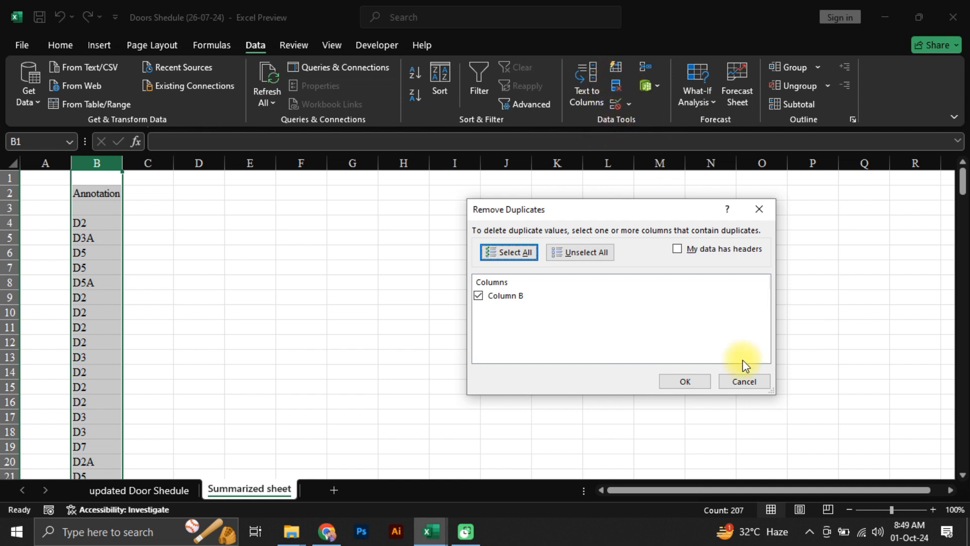
left_click(682, 382)
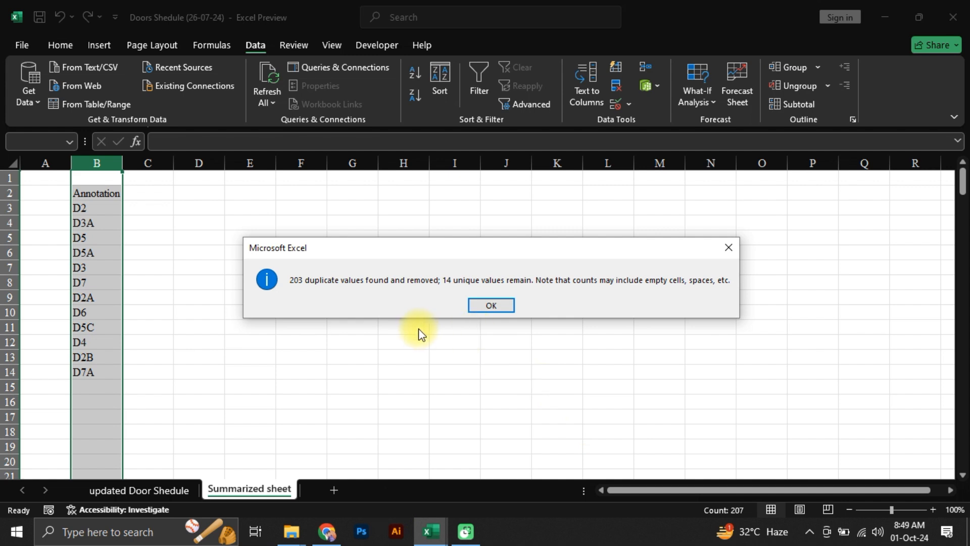
left_click(490, 306)
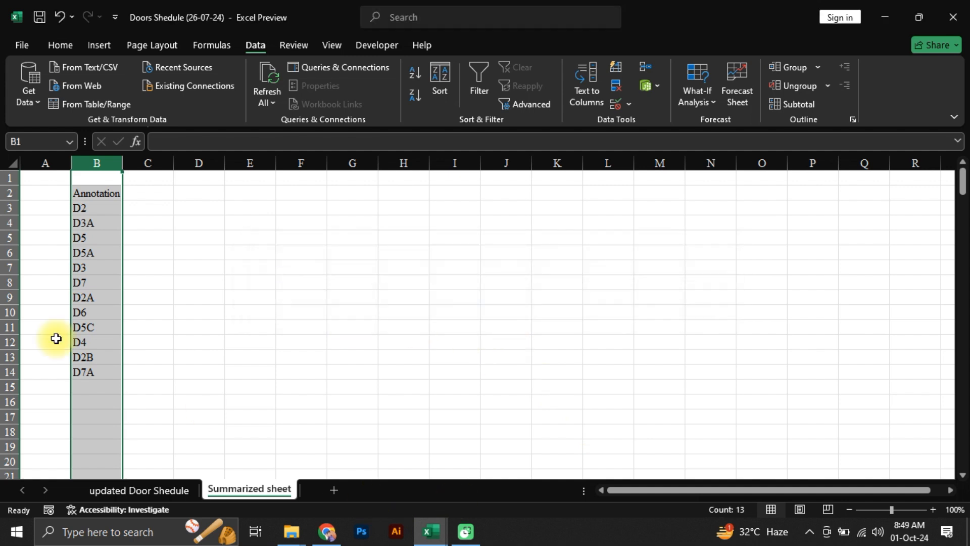
left_click_drag(98, 373, 109, 210)
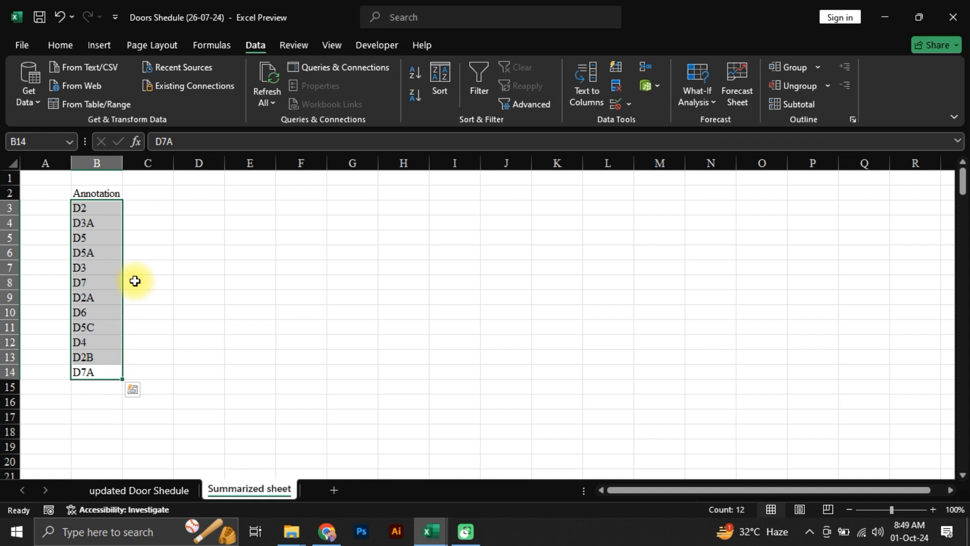
Enter the headers Size, type and Shutter in cells C2 to E2, beside Annotation.
left_click(144, 193)
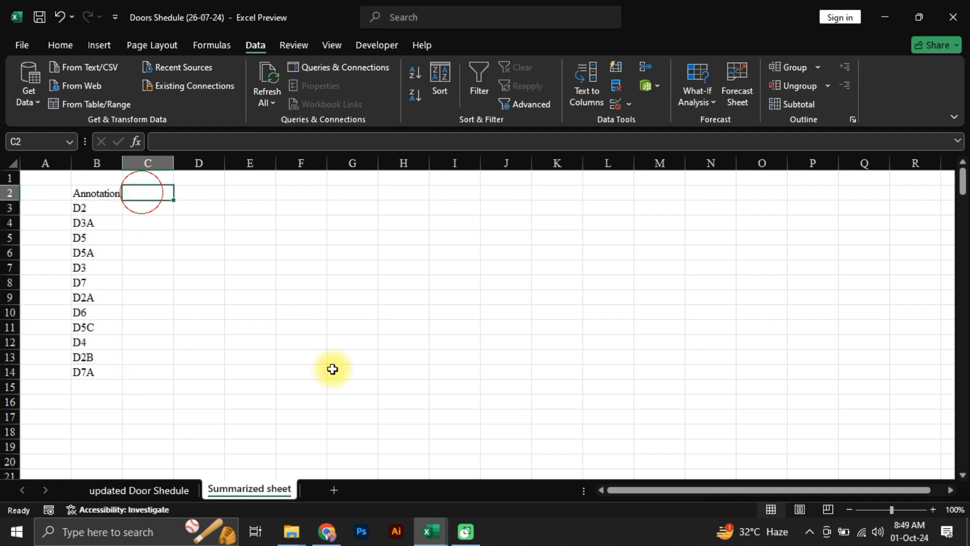
type("Size")
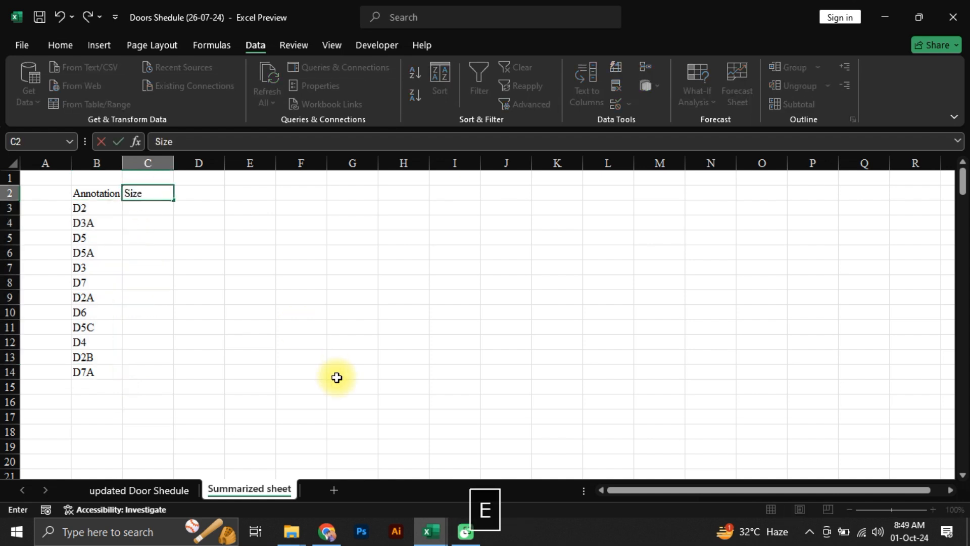
key("Tab")
type("Type")
key("Tab")
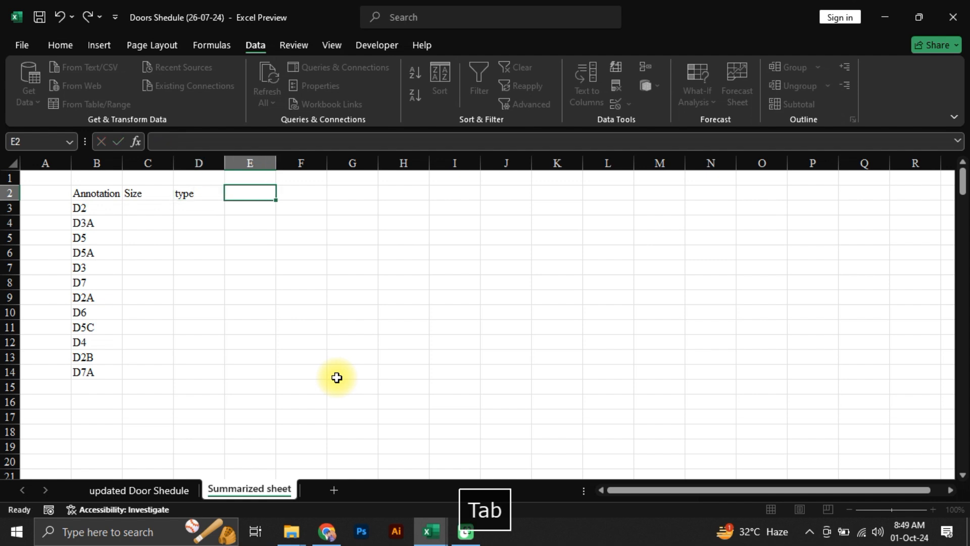
type("She")
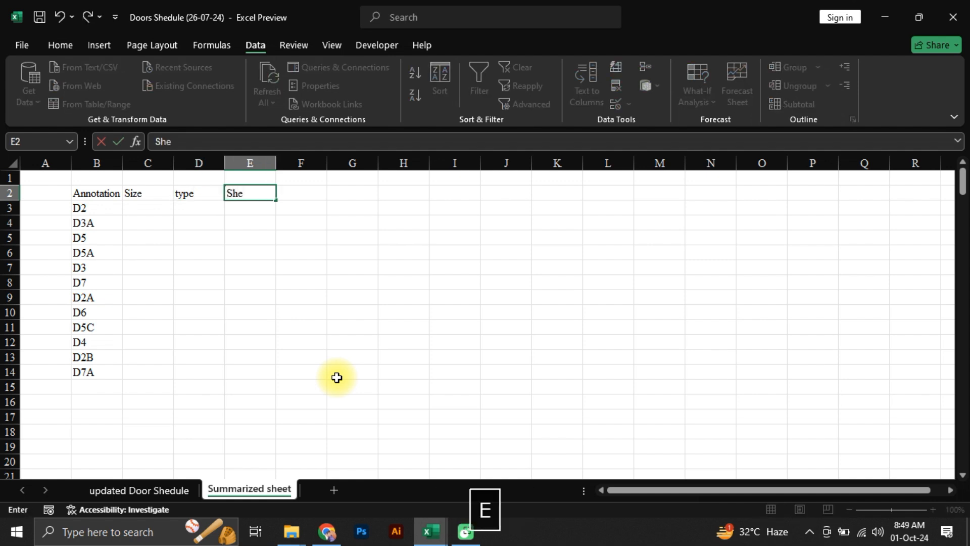
type("=")
key("BackSpace")
type("utter")
key("Tab")
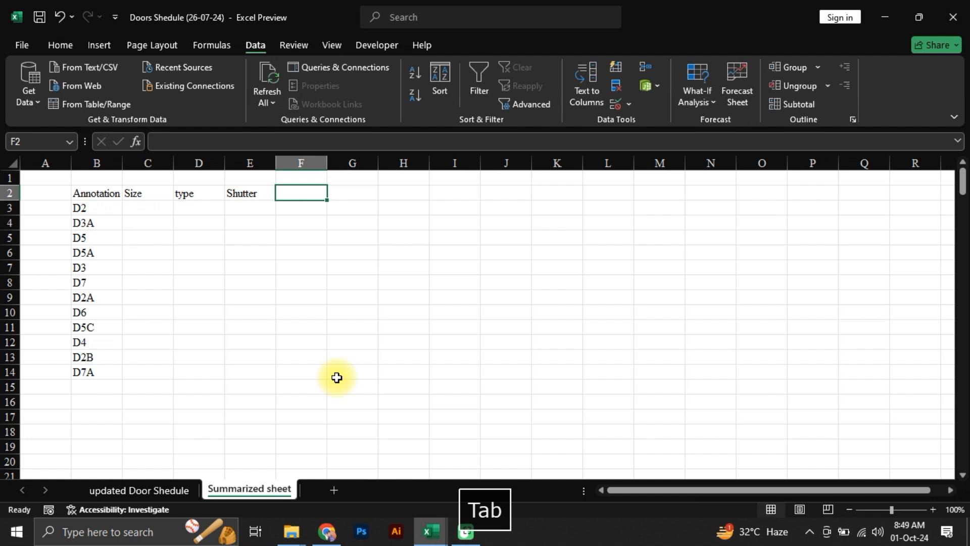
Enter the header "total No. of Doors" in F2 and autofit the column to its width.
type("total No. of Door")
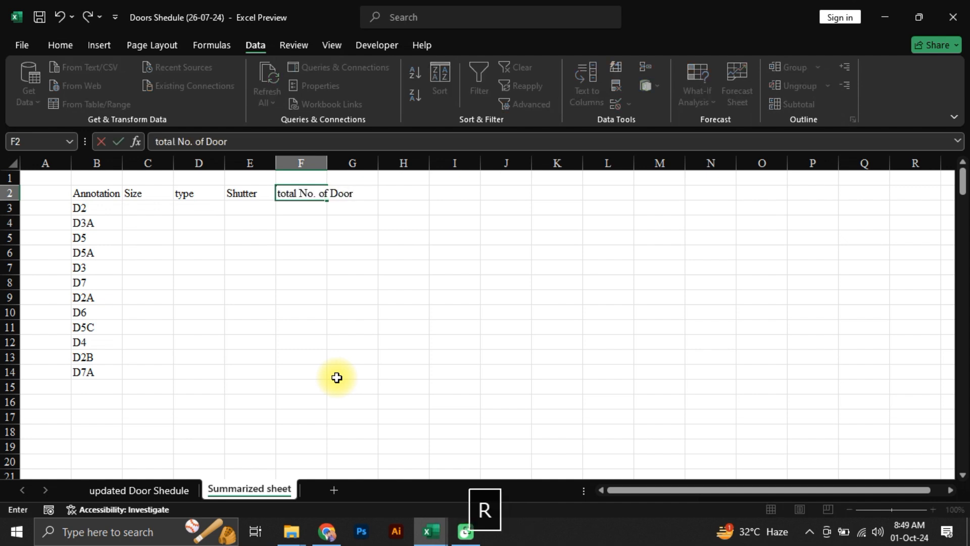
key("Return")
key("Up")
key("Right")
key("Right")
key("Right")
key("Right")
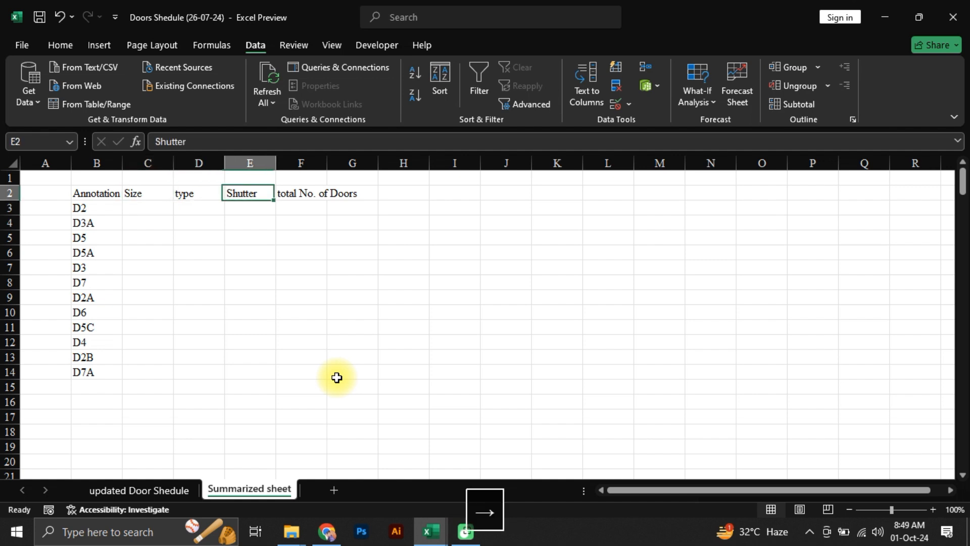
key("Left")
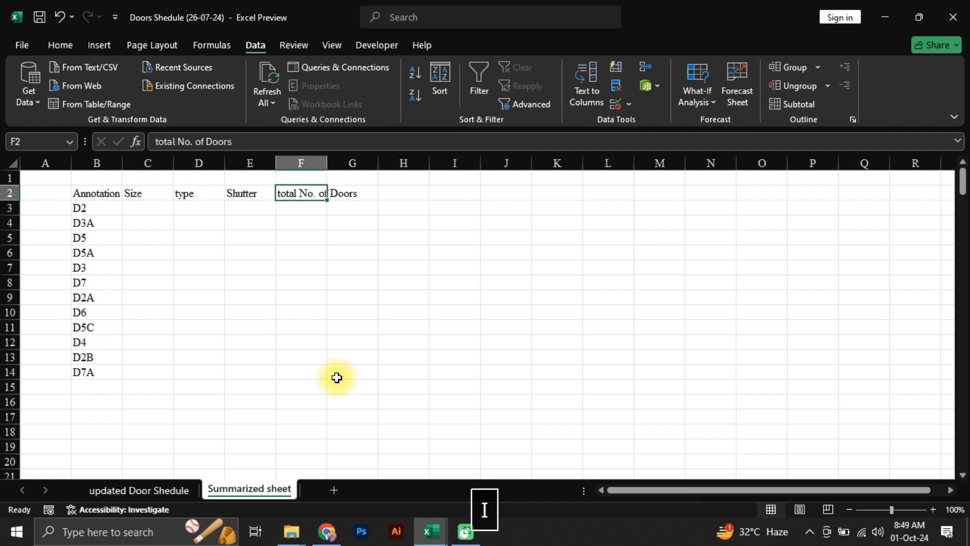
key("alt+h")
key("o")
key("i")
Enter the header "SR#" in A2 and the first serial number 1 in A3.
key("ctrl+Left")
key("ctrl+Left")
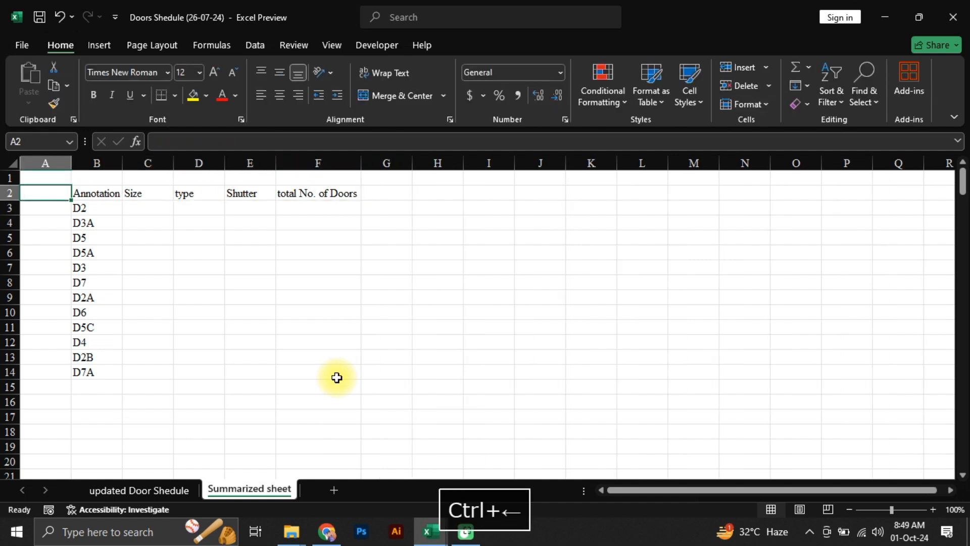
type("SR@")
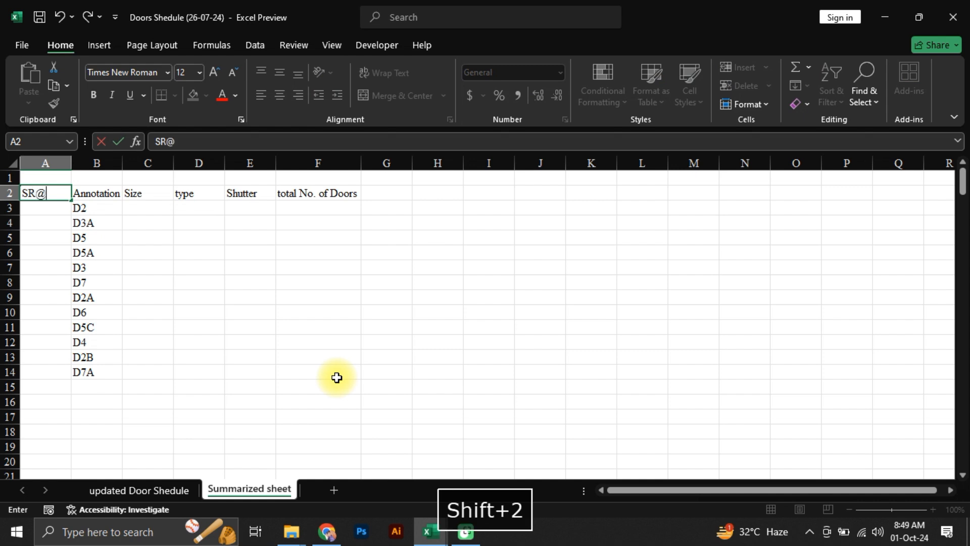
key("BackSpace")
type("#")
key("Return")
type("1")
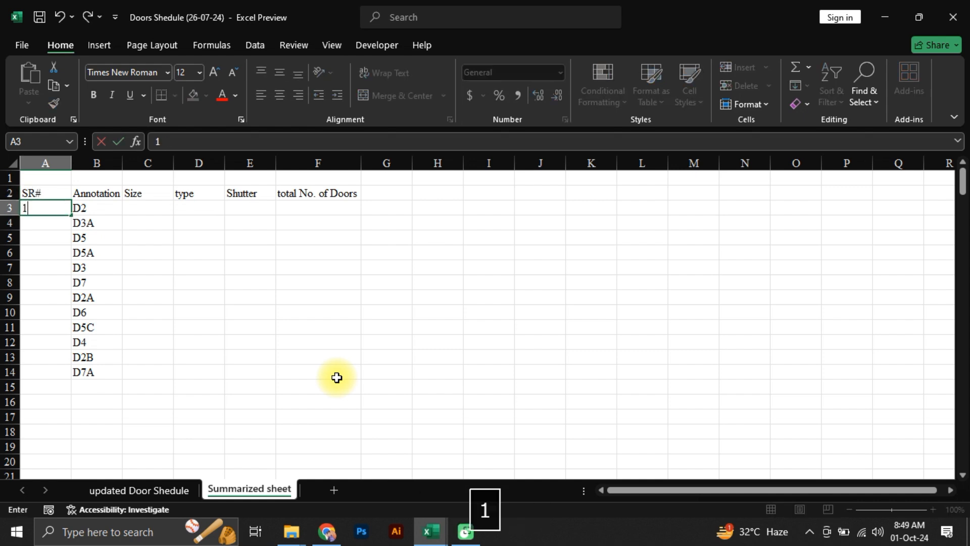
key("Return")
Enter the serial number formula =1+A3 in A4 and fill it down to A14, the last annotation row.
type("=")
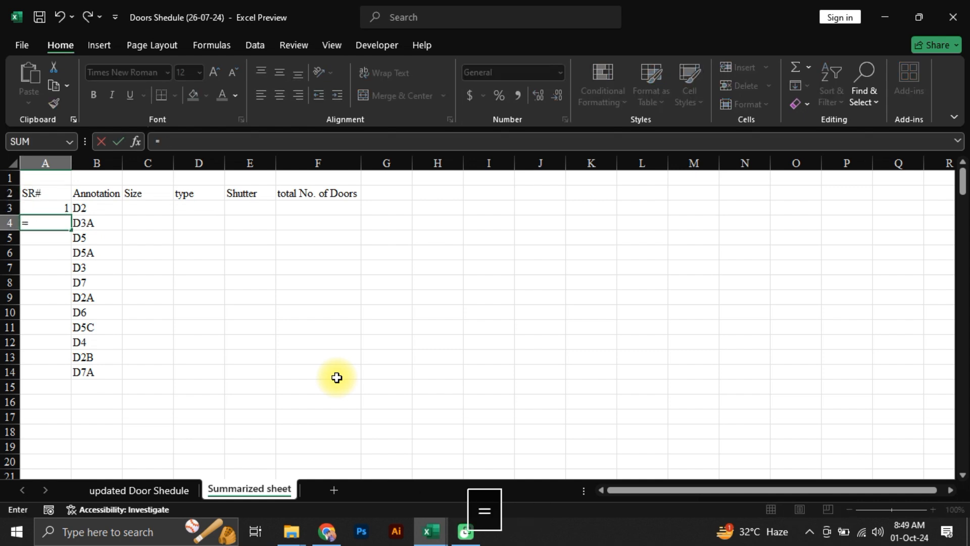
type("1+")
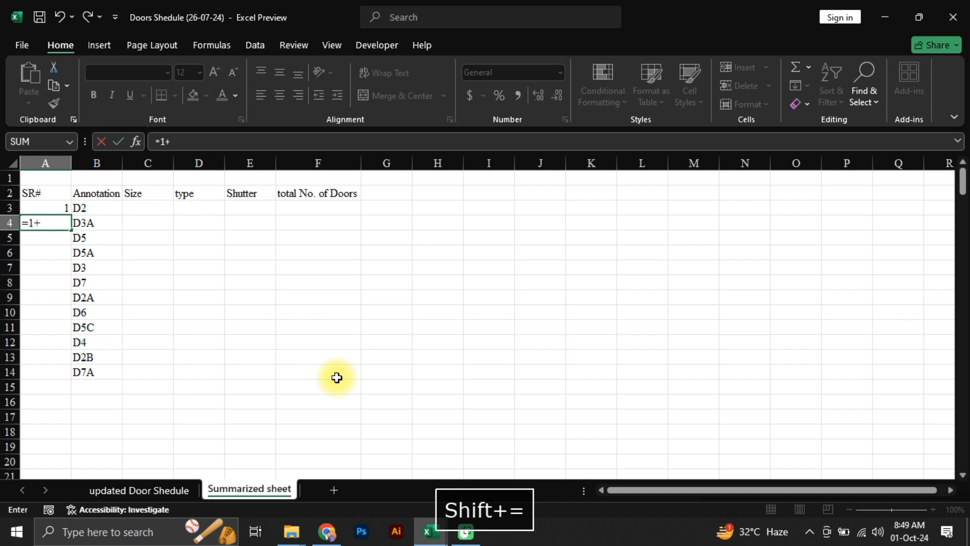
key("Up")
key("Return")
key("Right")
key("ctrl+Down")
key("Left")
key("ctrl+shift+Up")
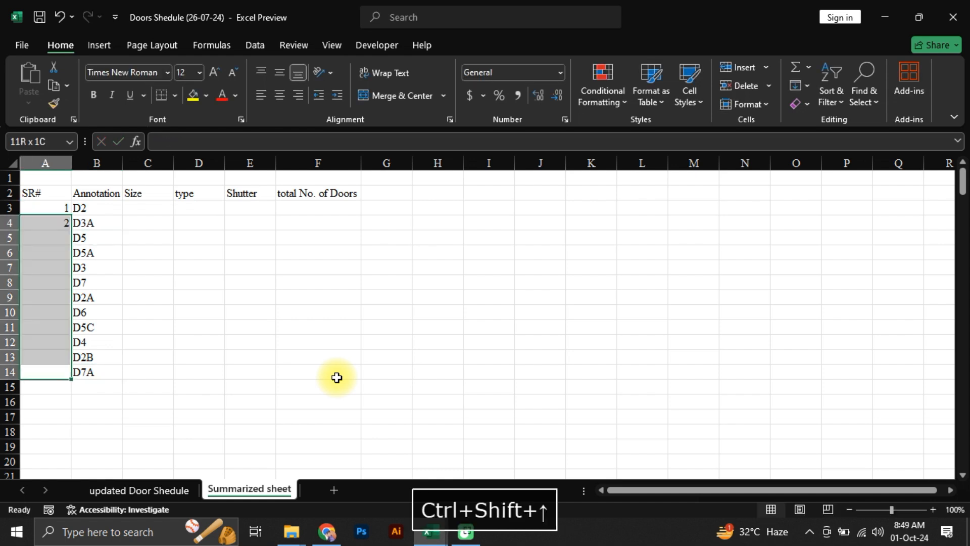
key("ctrl+d")
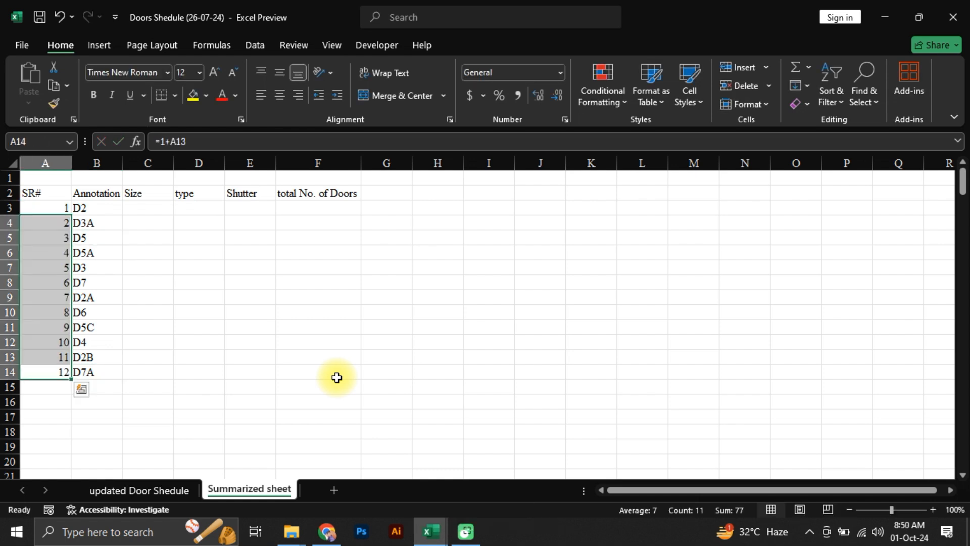
Start an INDEX formula in C3 with the absolute columns $C:$F of the 'updated Door Shedule' sheet as its array.
key("Right")
key("Up")
key("ctrl+Up")
key("Right")
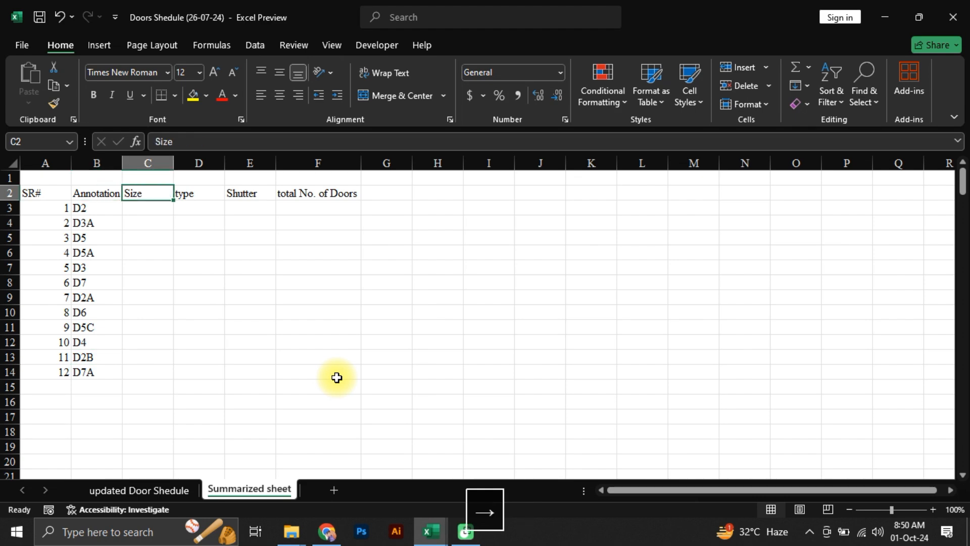
key("Down")
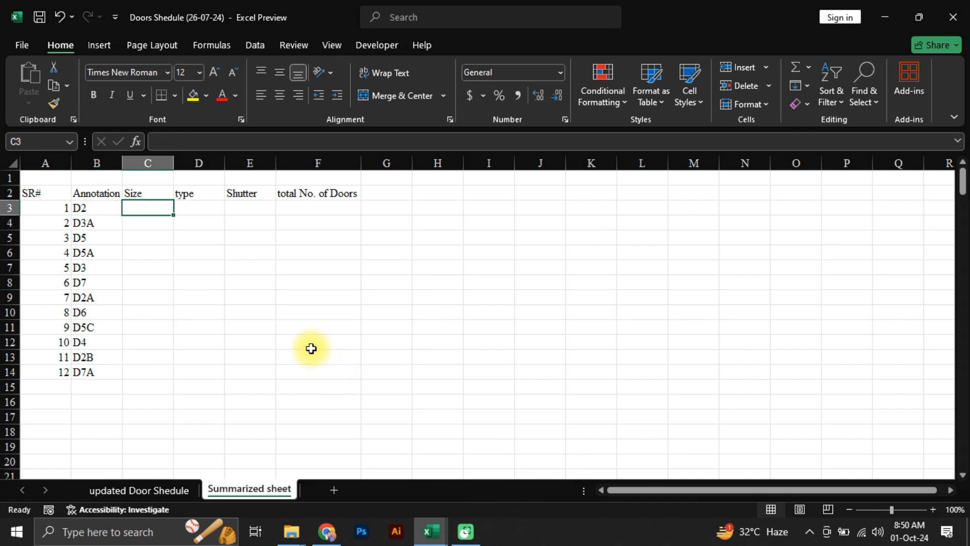
left_click(96, 490)
left_click(257, 299)
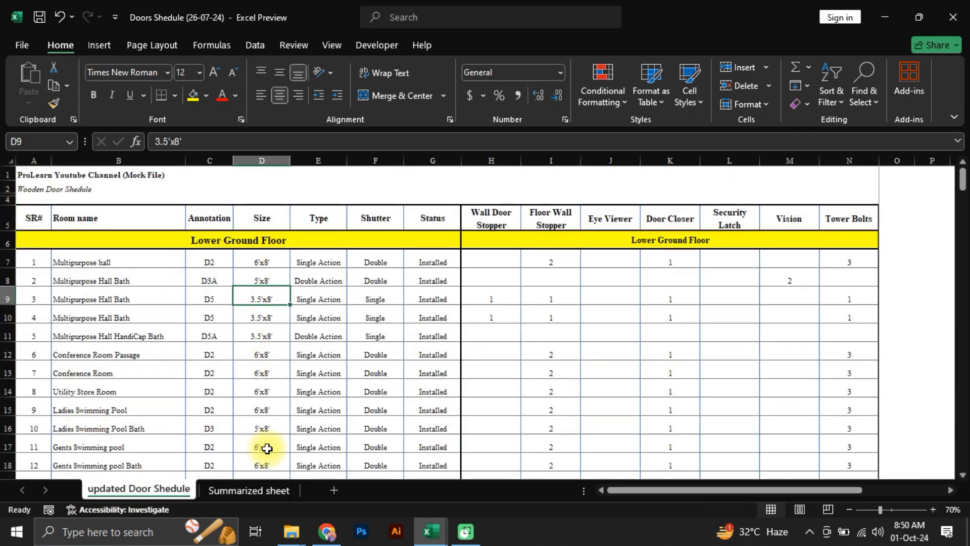
left_click(255, 498)
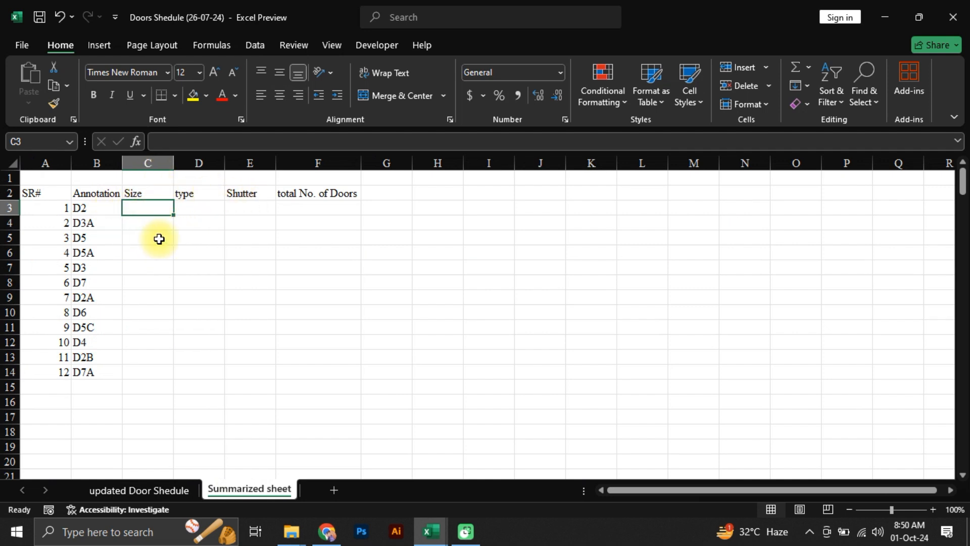
type("=index")
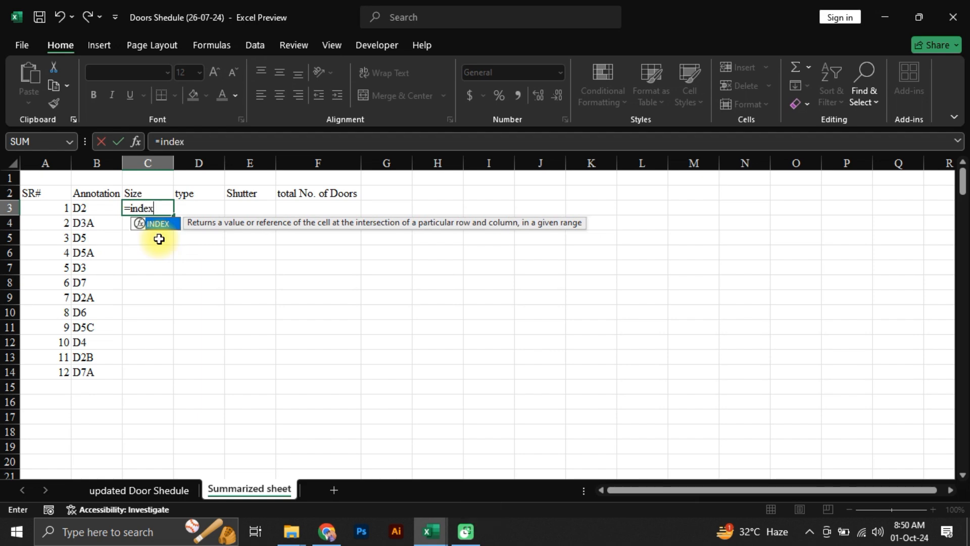
key("Tab")
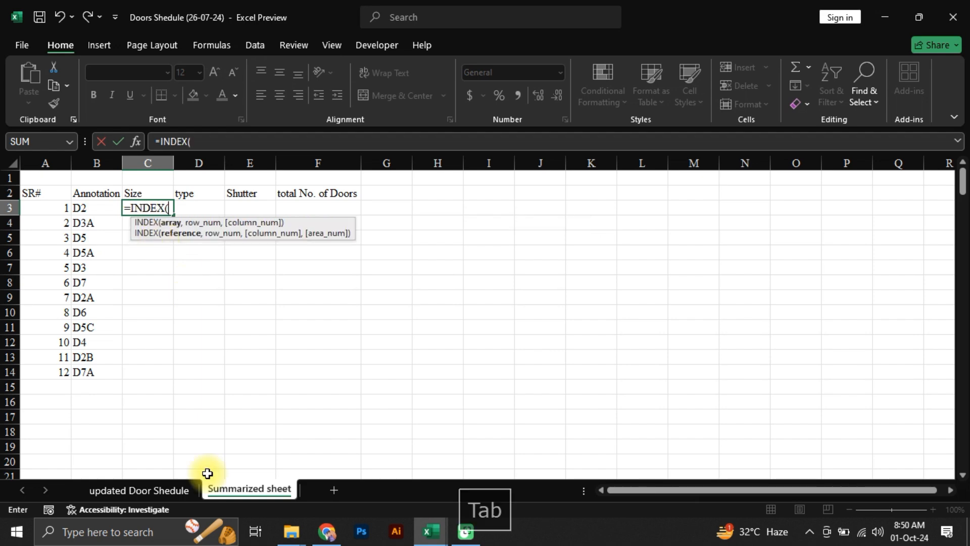
left_click(152, 490)
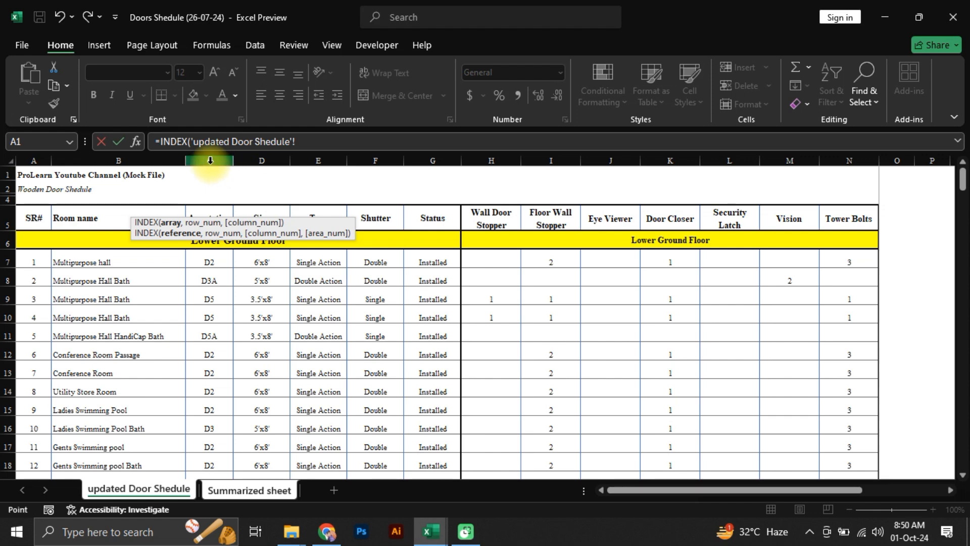
left_click_drag(206, 161, 379, 160)
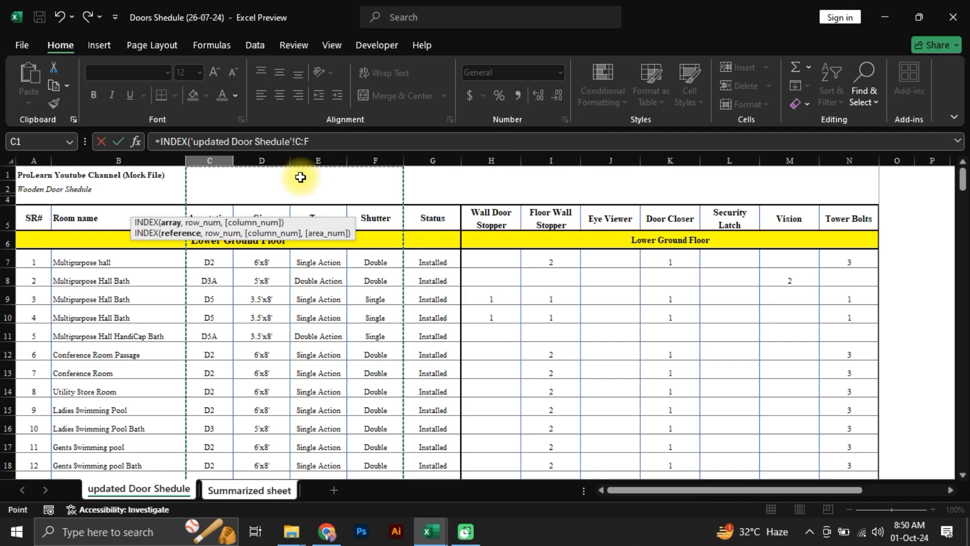
key("F4")
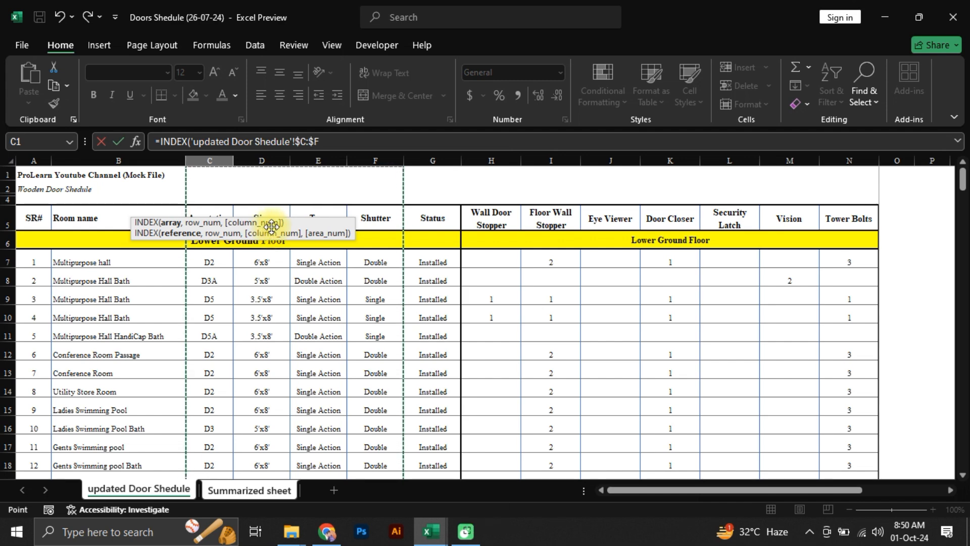
type(",")
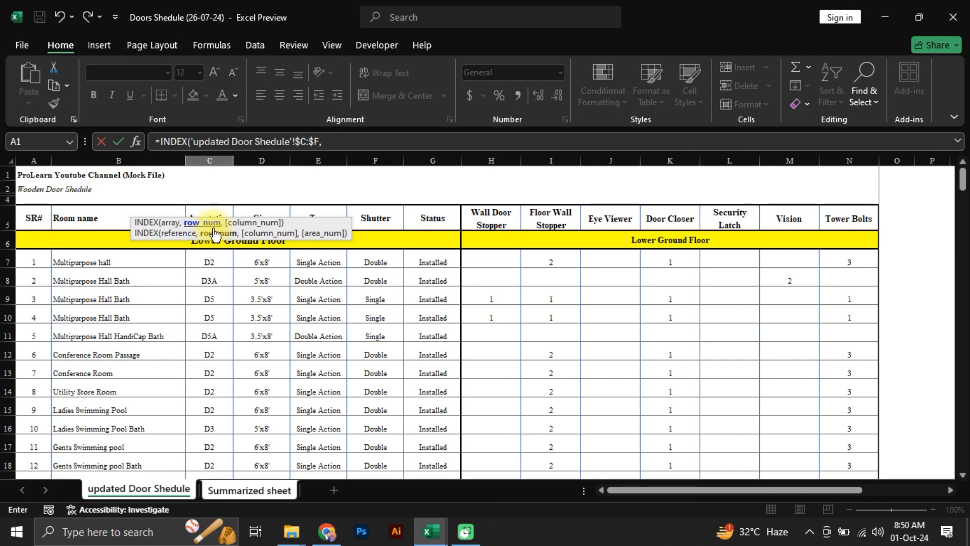
Add a MATCH as the row number, looking up 'Summarized sheet'!B3 in 'updated Door Shedule'!$C:$C with match type 0.
type("Match")
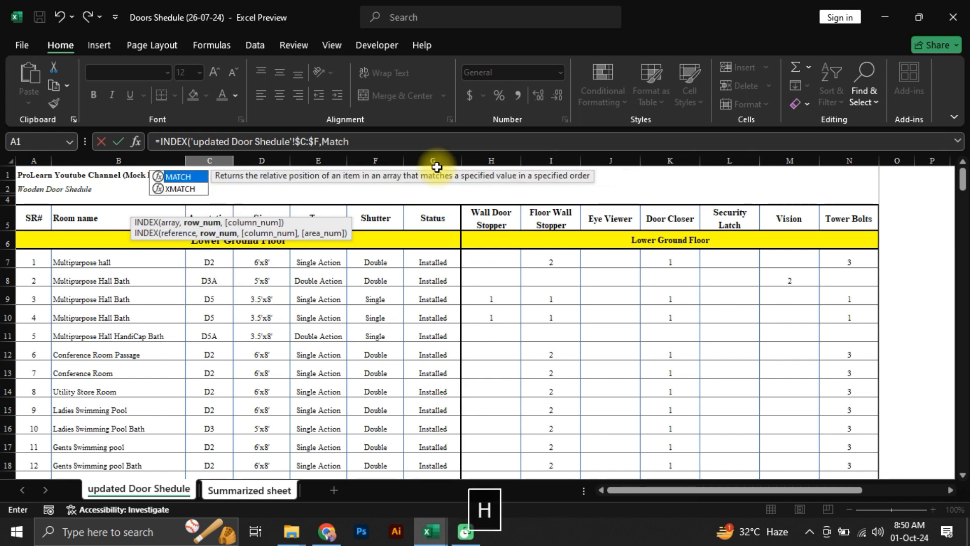
key("Tab")
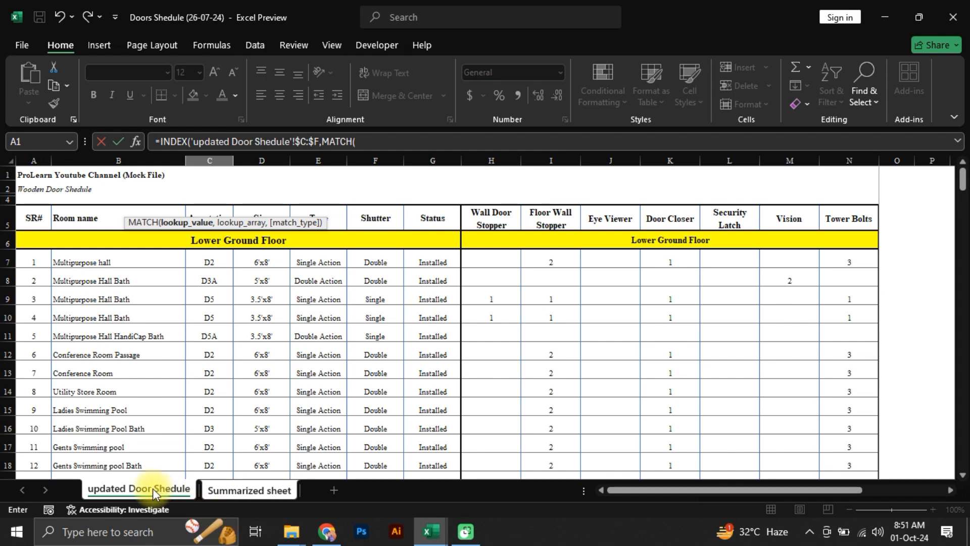
left_click(228, 490)
left_click(77, 209)
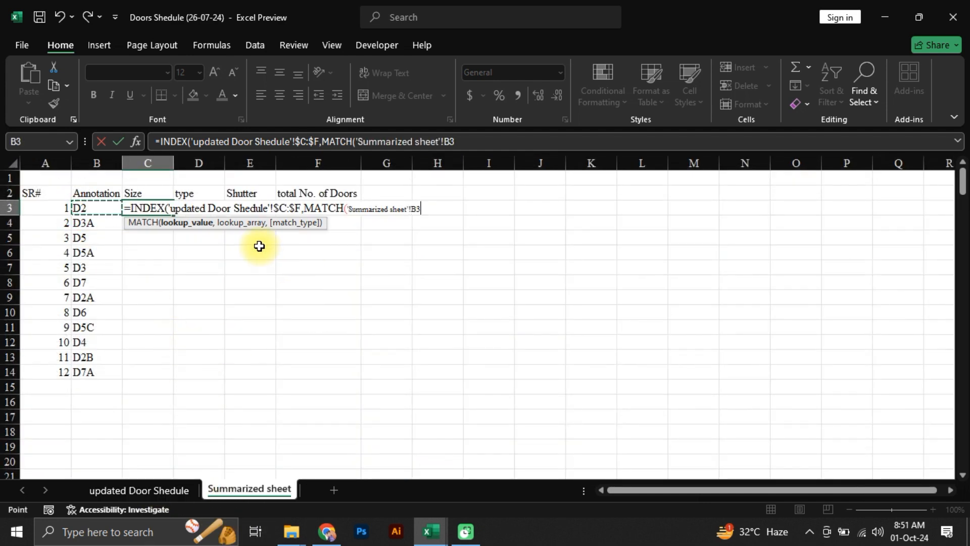
type(",")
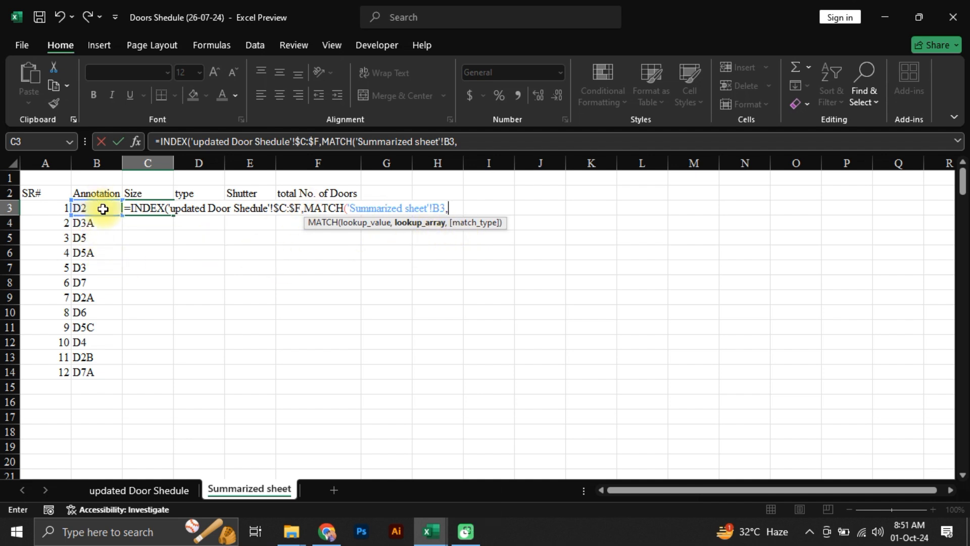
left_click(186, 493)
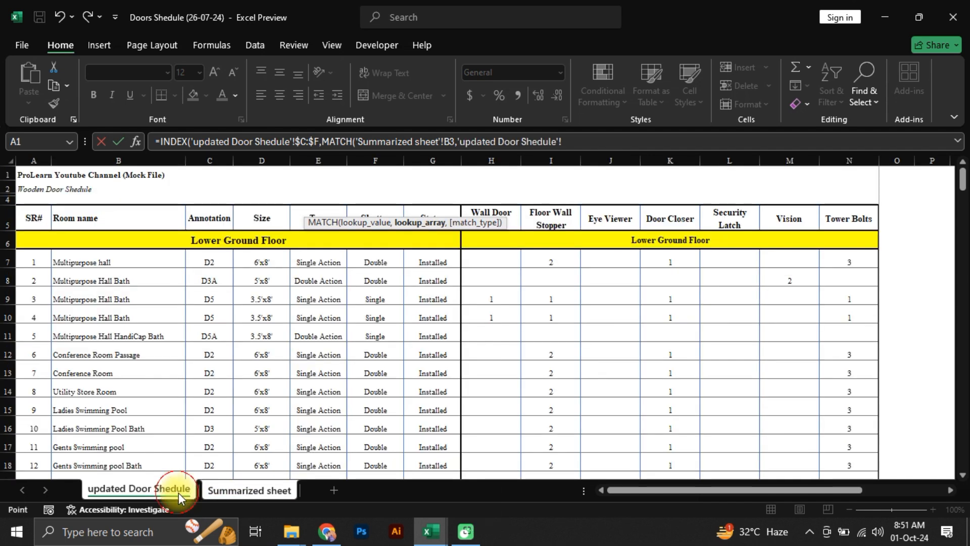
left_click(209, 158)
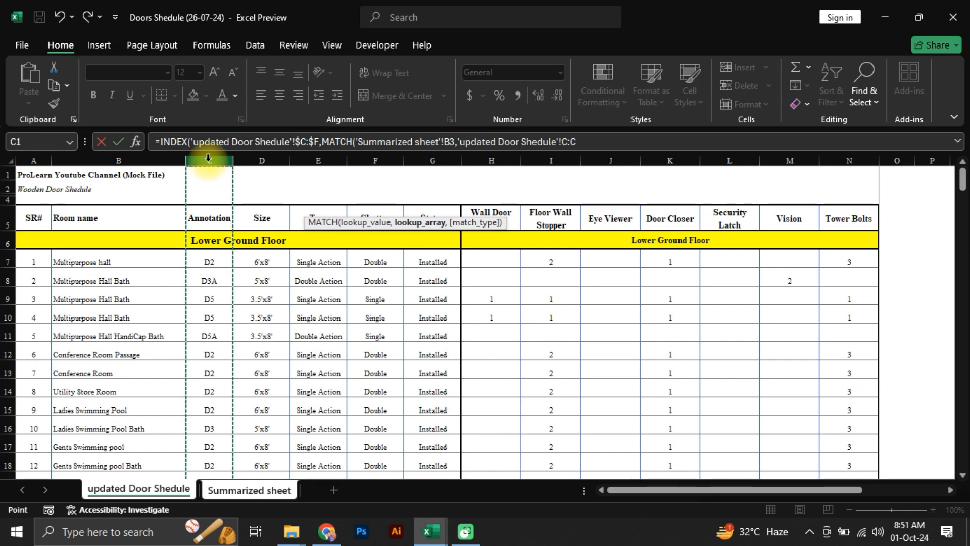
key("F4")
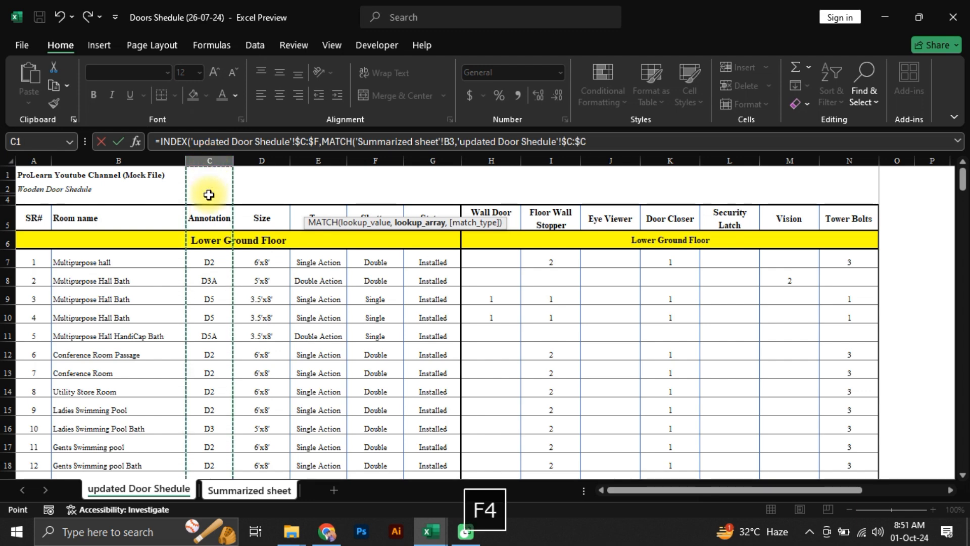
type(",0")
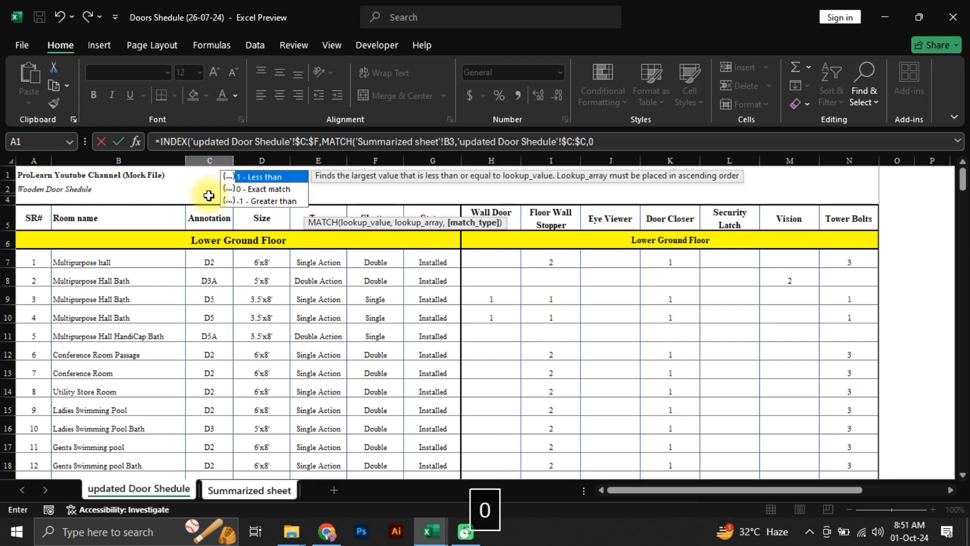
double_click(259, 191)
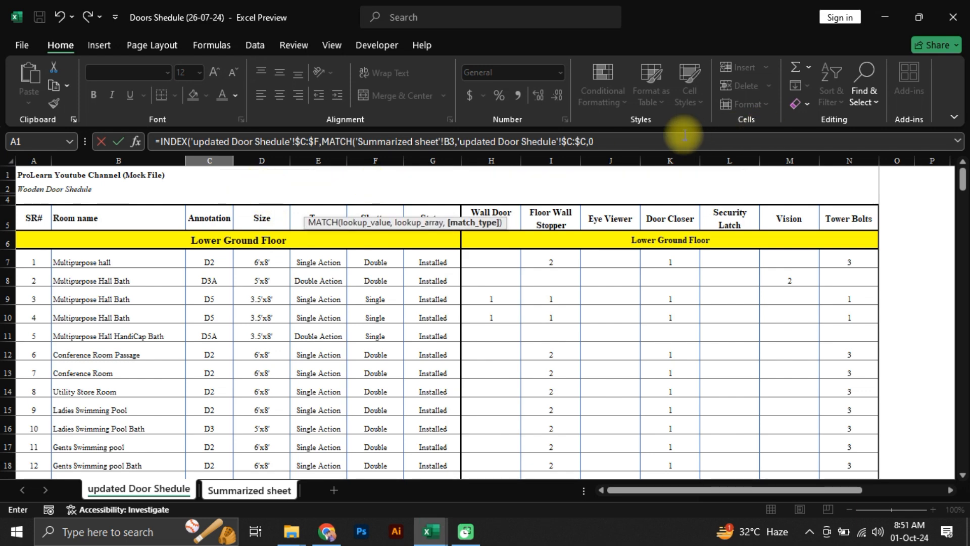
left_click(619, 144)
type(")")
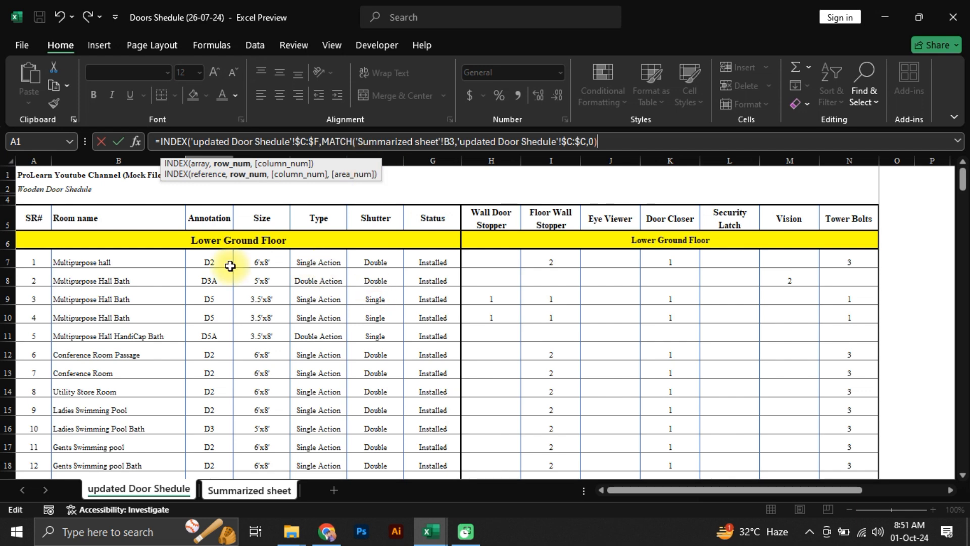
Complete the INDEX formula in C3 with column number 2 and a closing parenthesis to return the door size.
scroll(253, 395, "down", 1)
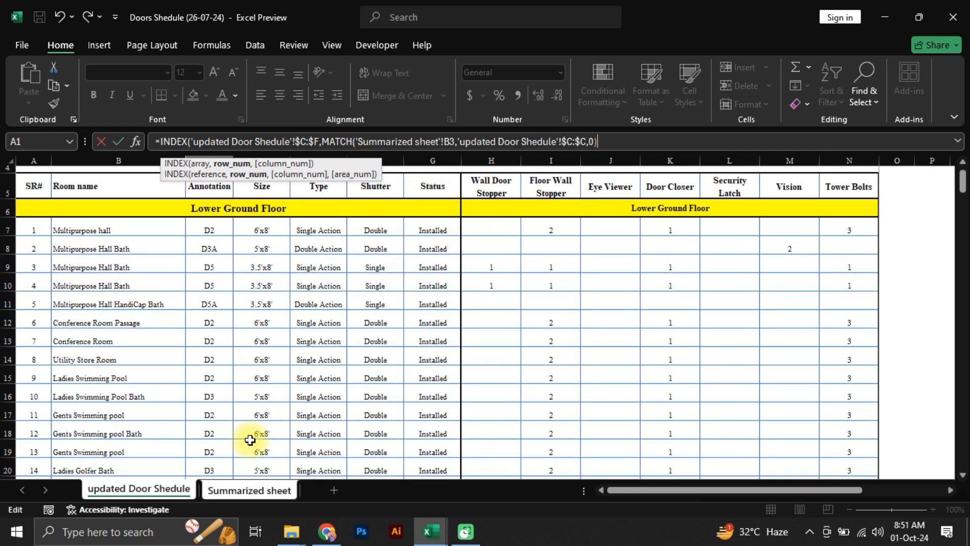
scroll(234, 314, "up", 1)
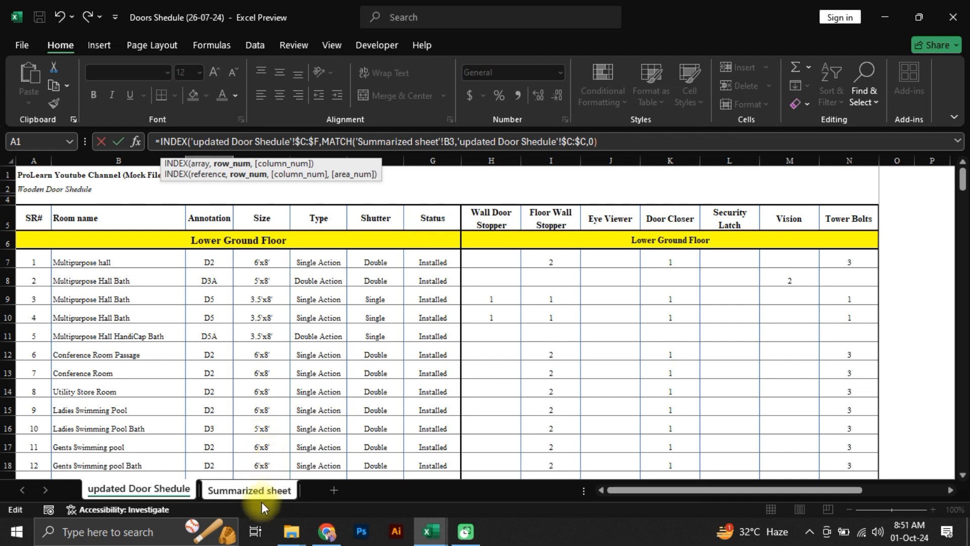
left_click(250, 490)
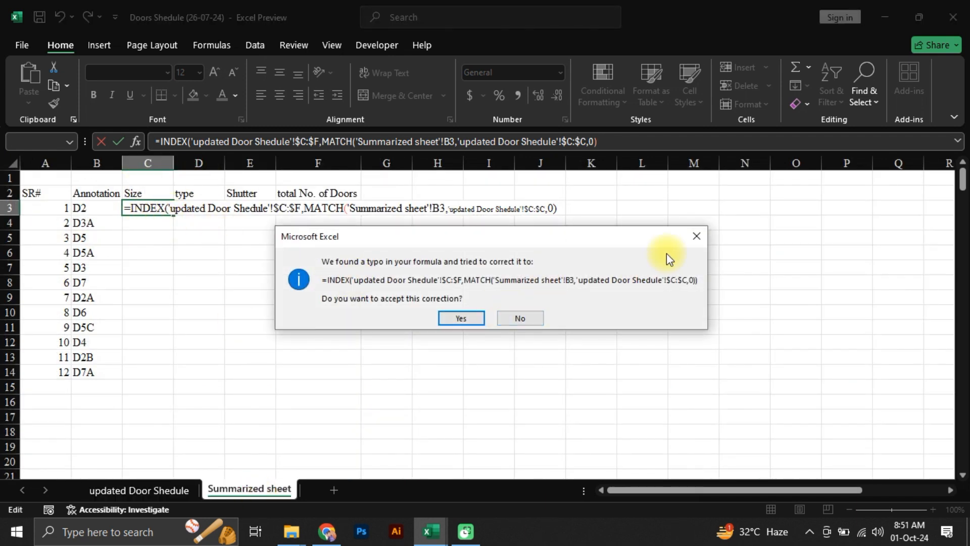
left_click(700, 233)
left_click(491, 304)
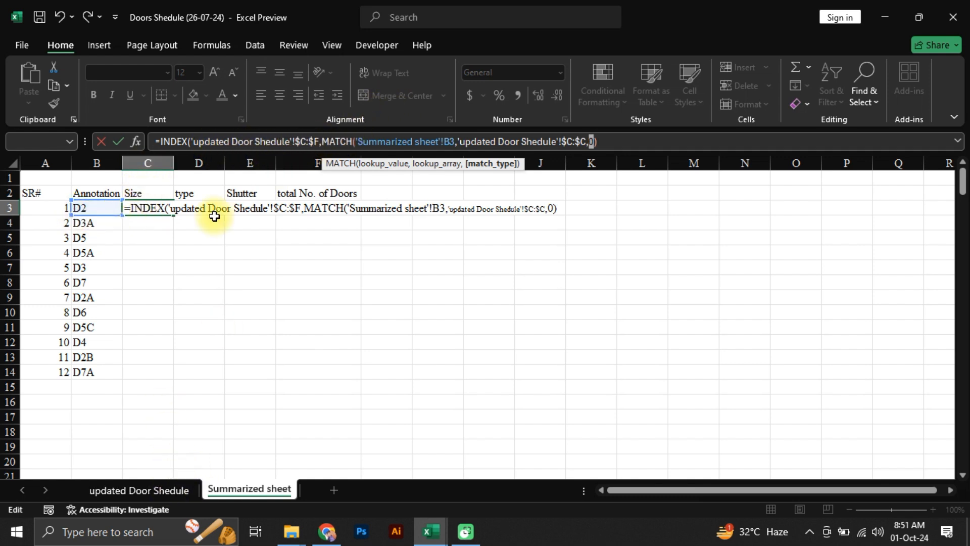
left_click(603, 144)
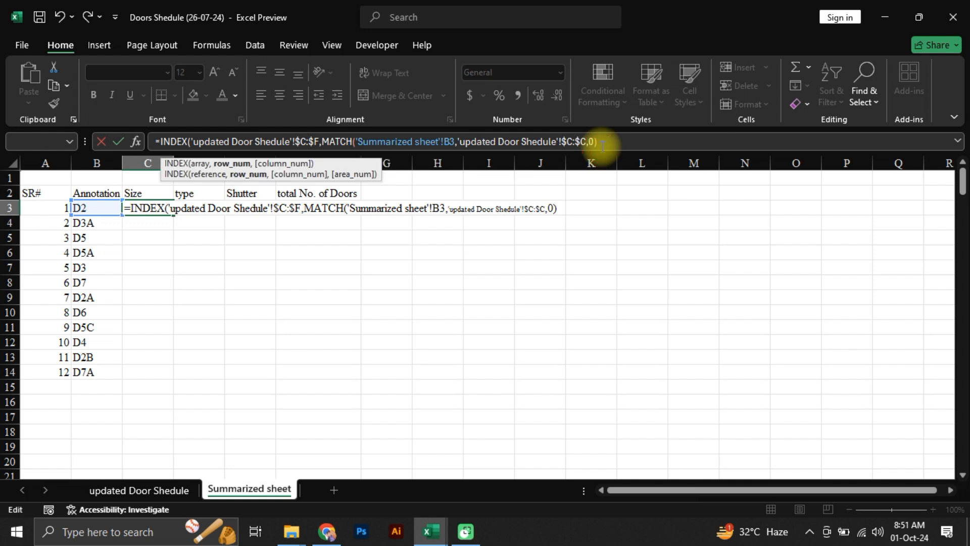
type(",")
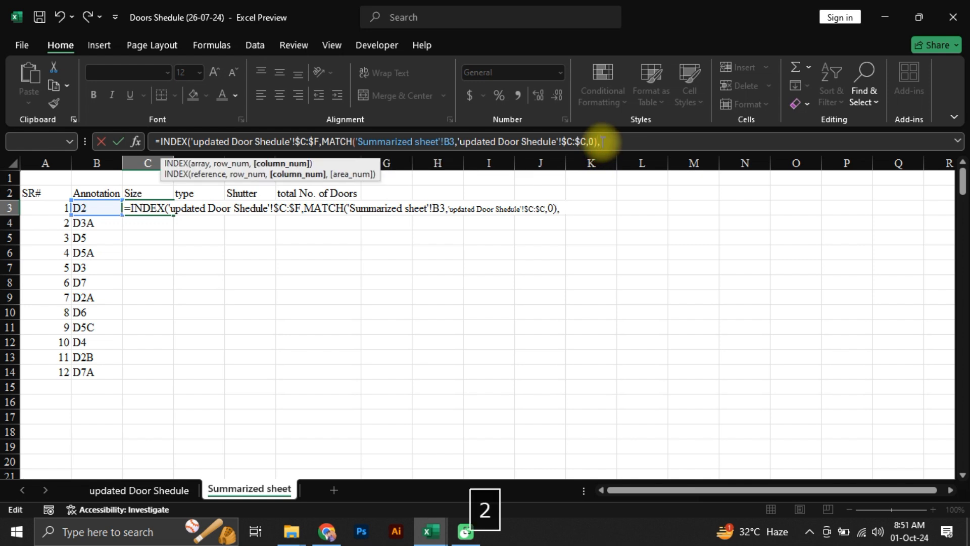
type("2)")
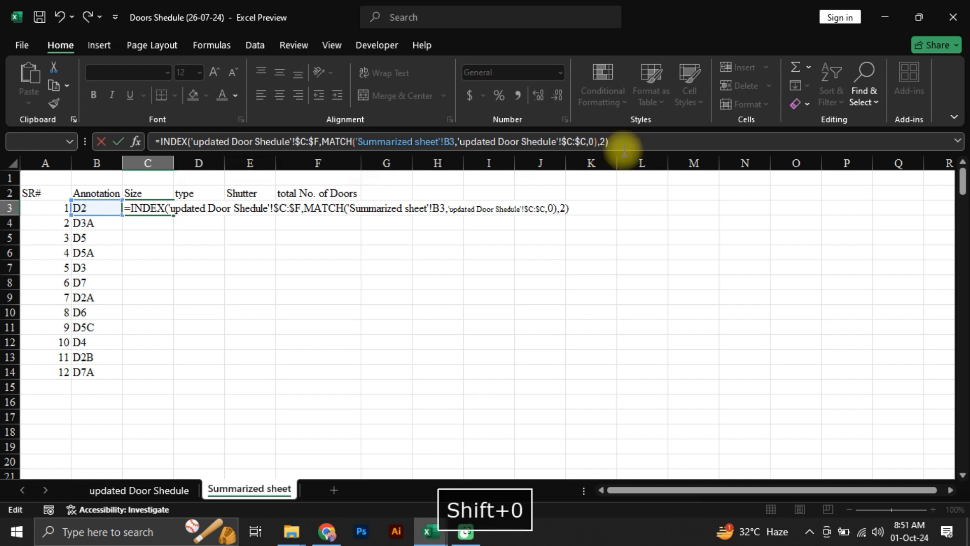
key("Return")
key("Up")
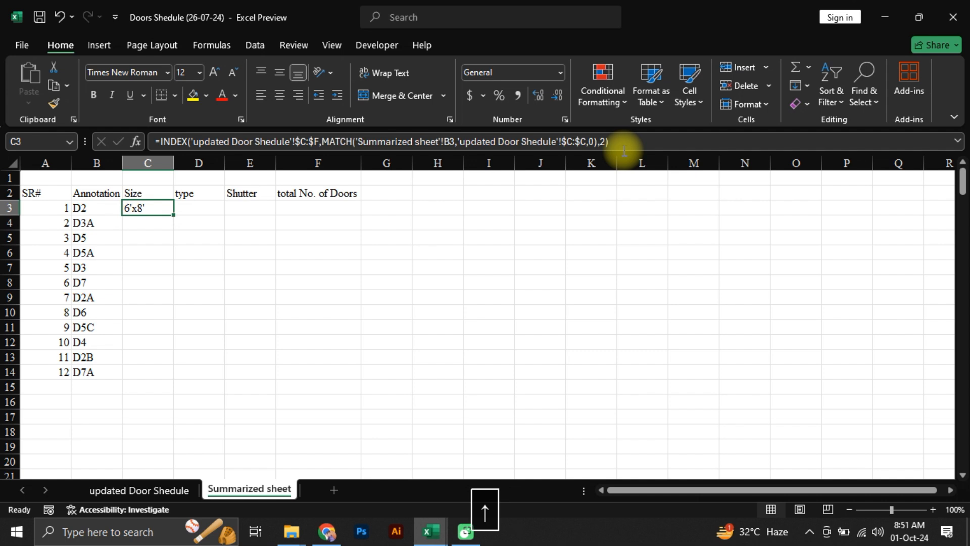
Fill the size formula in C3 down to C14, and extend it across the type and Shutter columns through E14.
double_click(173, 215)
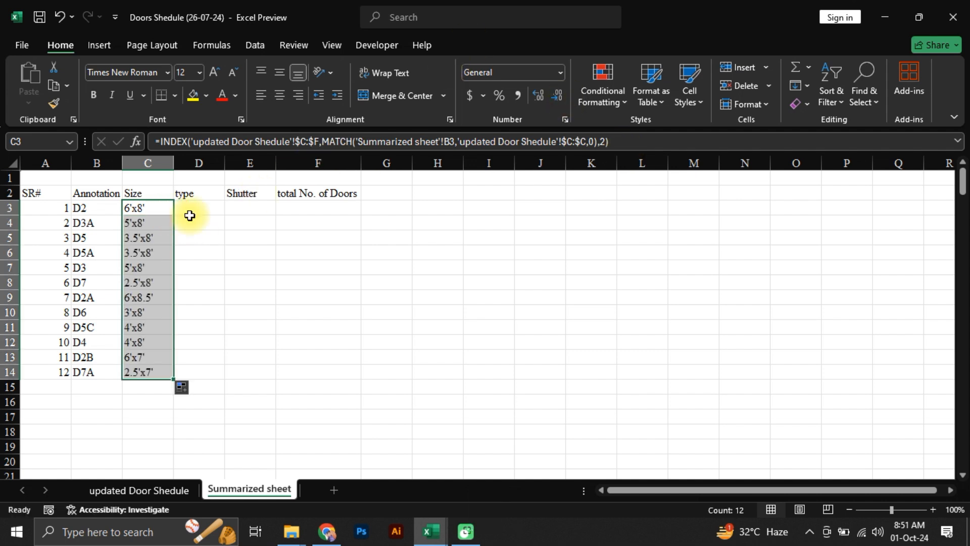
left_click(190, 216)
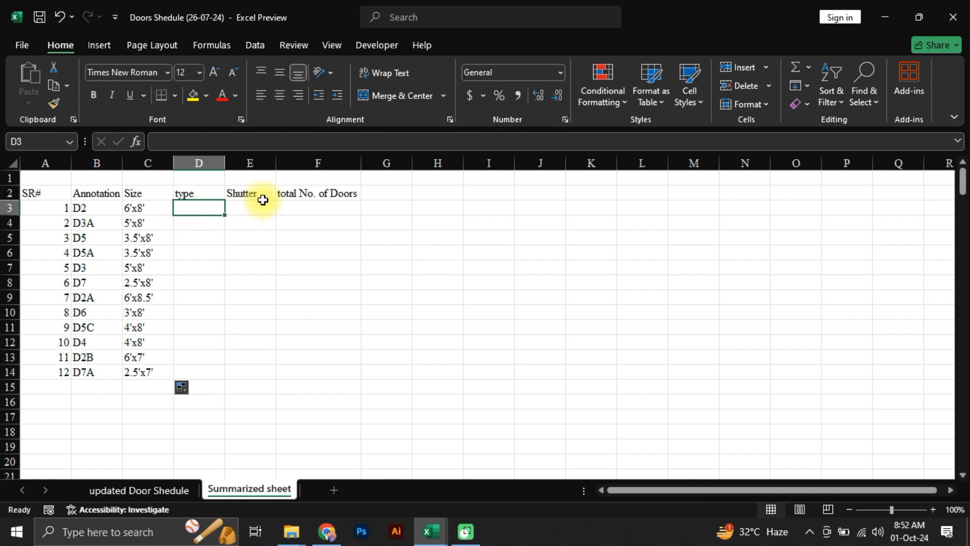
key("Left")
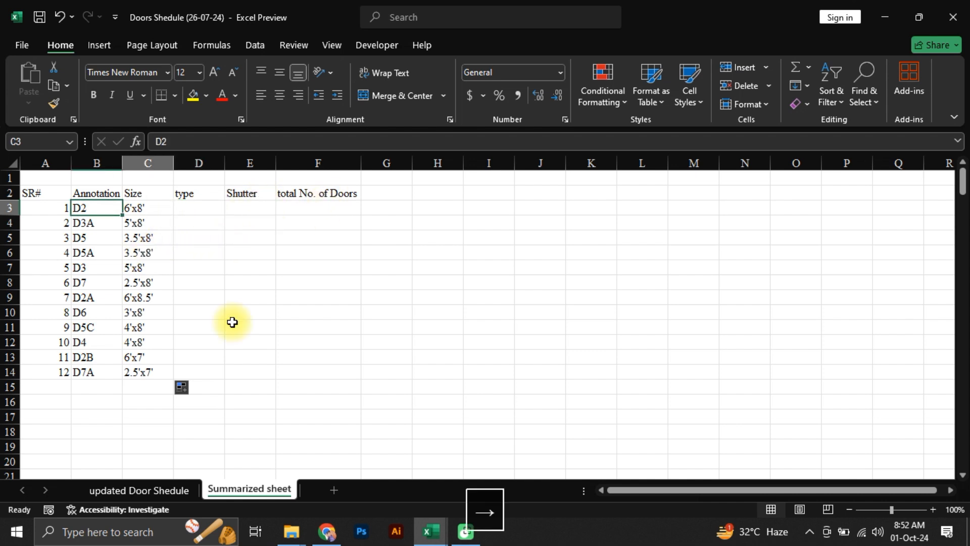
key("ctrl+shift+Down")
key("ctrl+shift+Right")
key("ctrl+shift+Left")
key("shift+Right")
key("shift+Right")
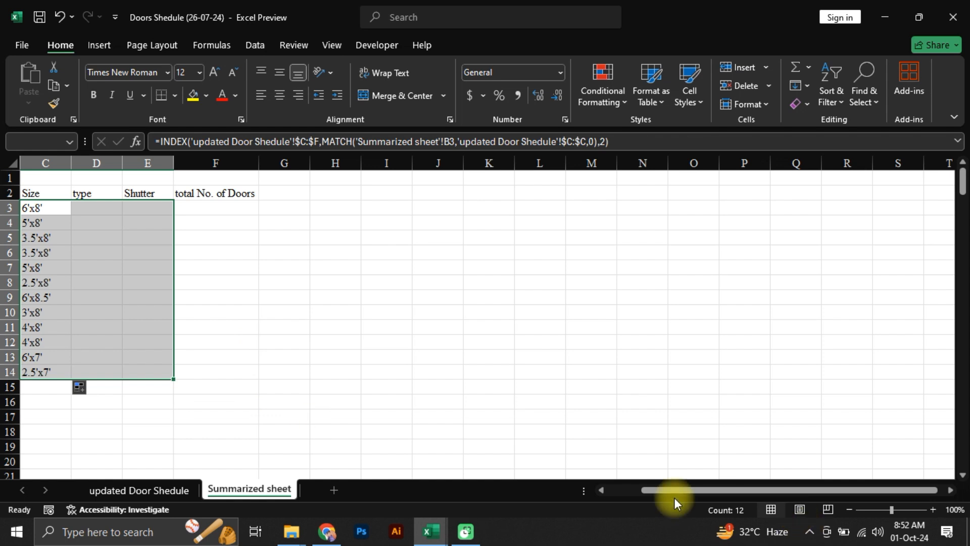
left_click_drag(675, 493, 643, 494)
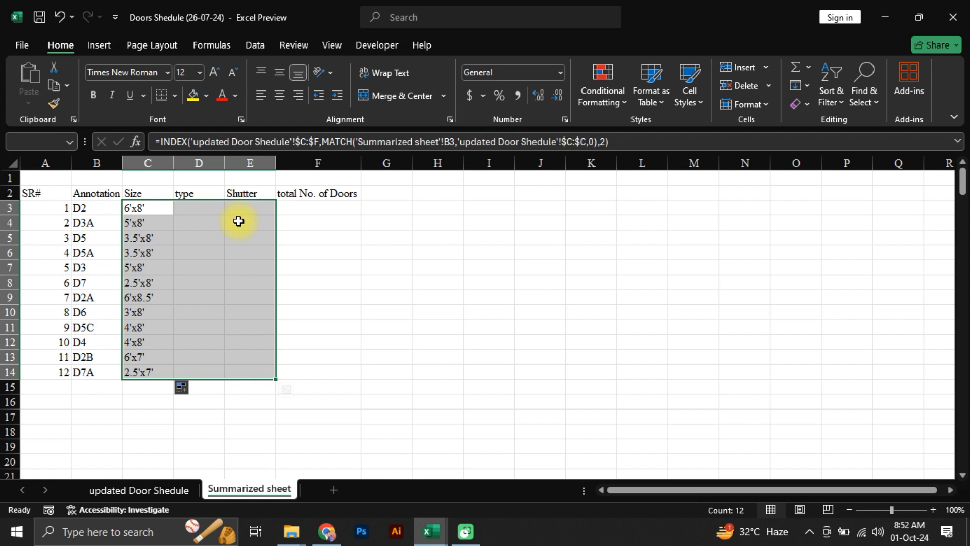
key("ctrl+r")
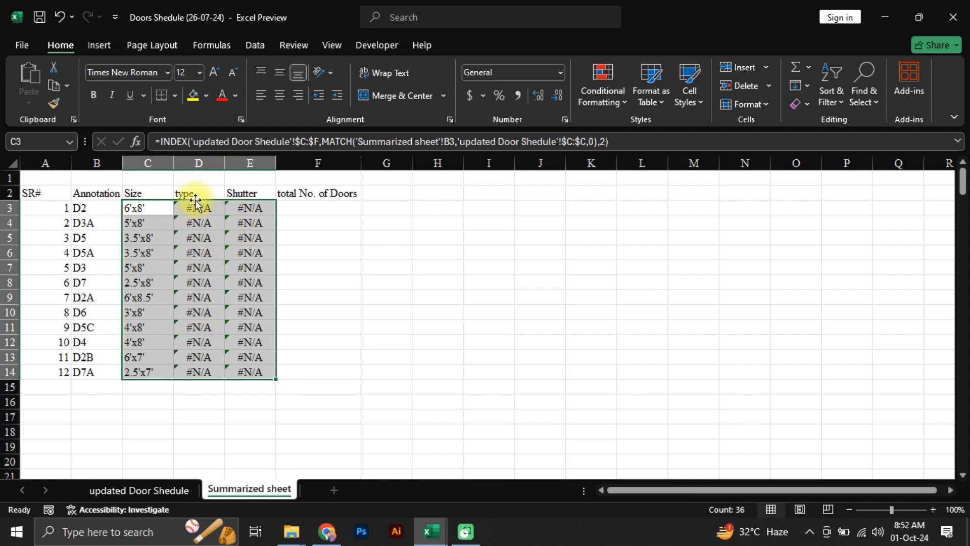
Change the MATCH lookup value in D3 to the annotation cell B3.
left_click(196, 207)
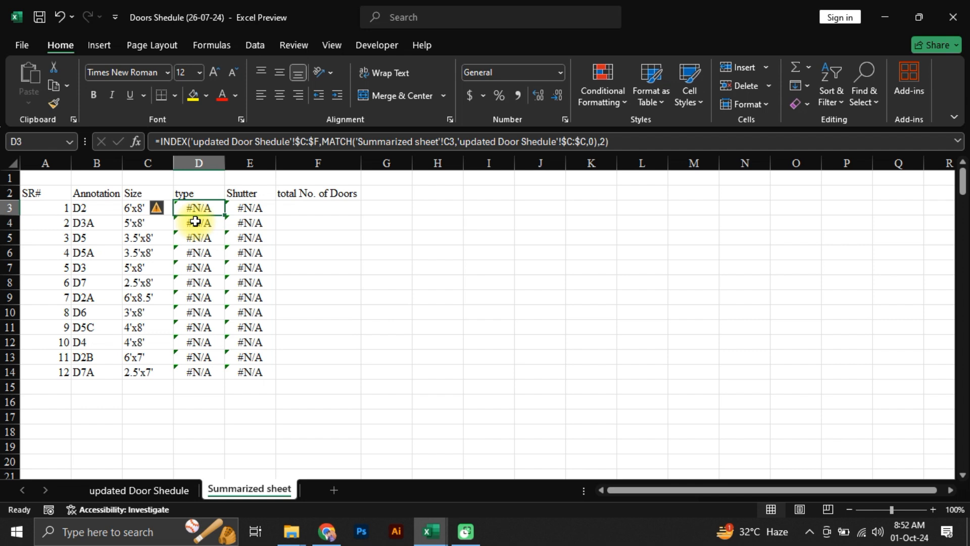
key("F2")
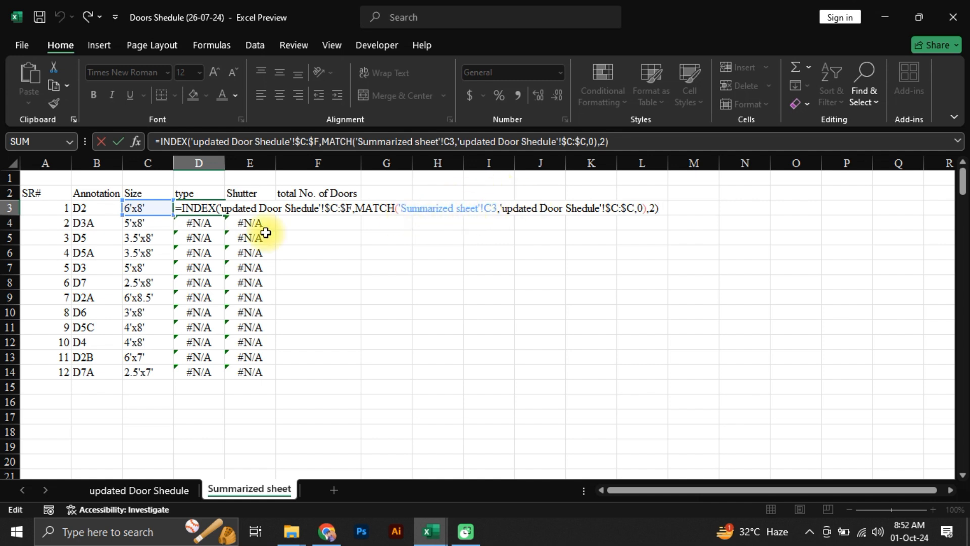
left_click(101, 211)
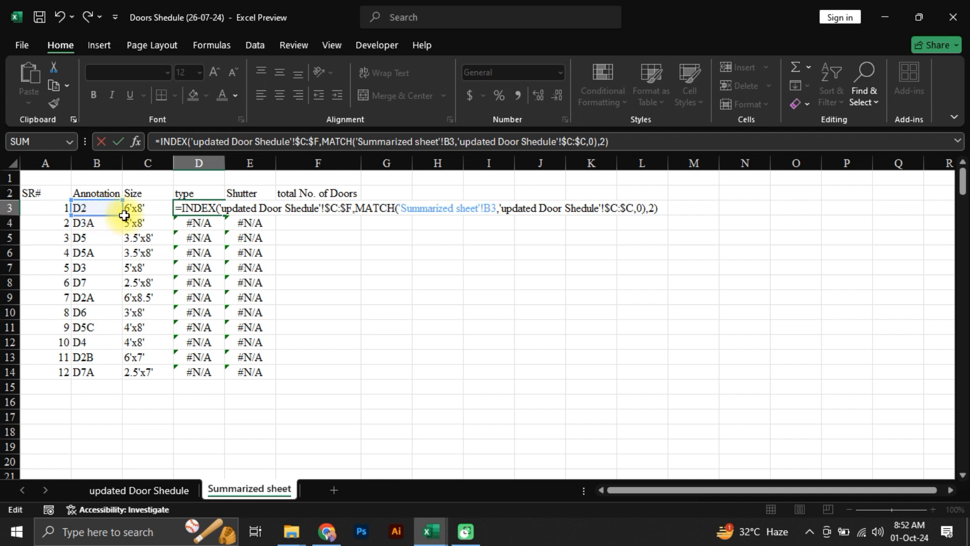
left_click(99, 160)
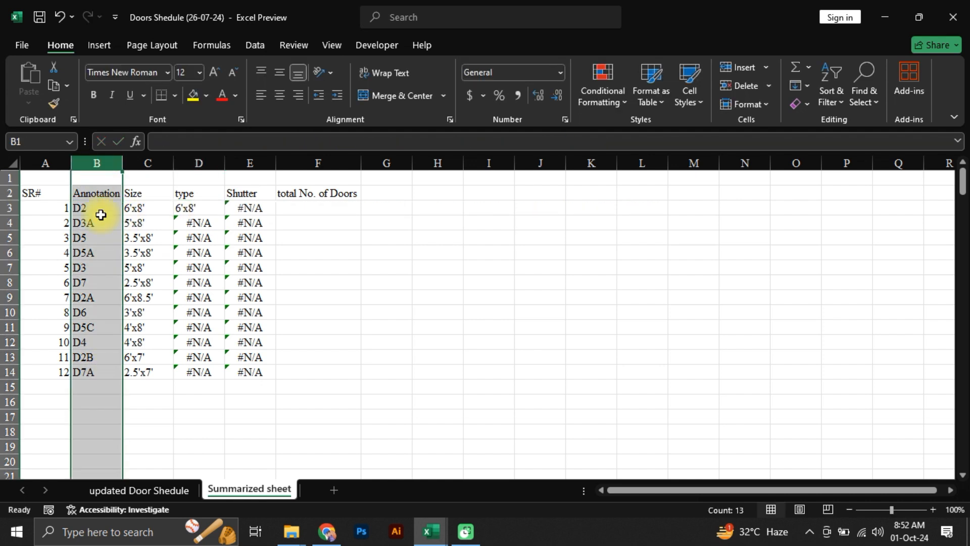
key("Escape")
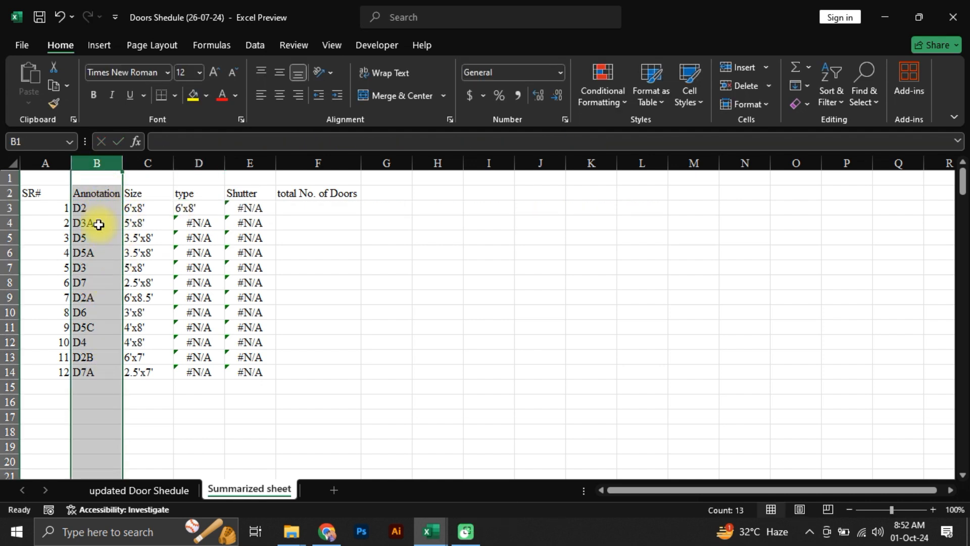
Lock the column of the MATCH lookup value in C3 so it reads 'Summarized sheet'!$B3.
left_click(129, 209)
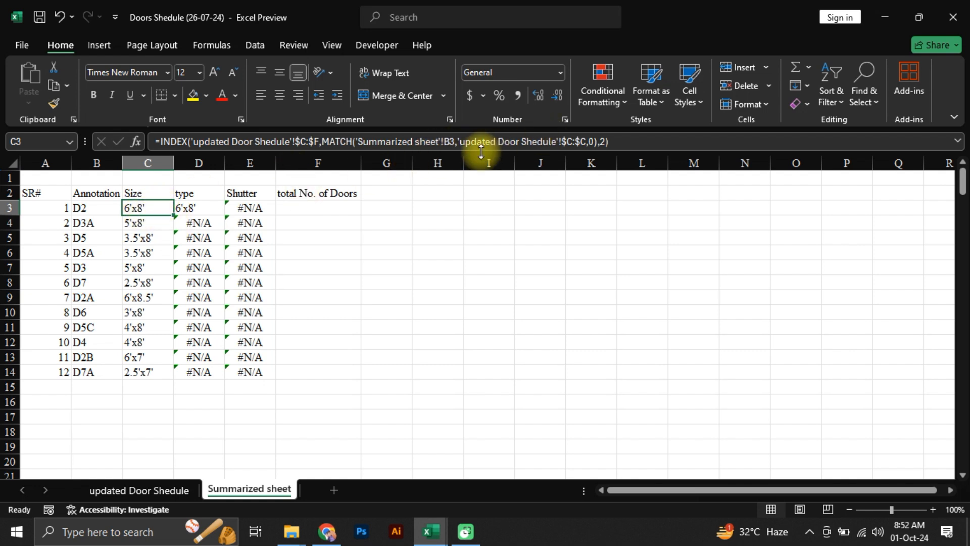
left_click(445, 141)
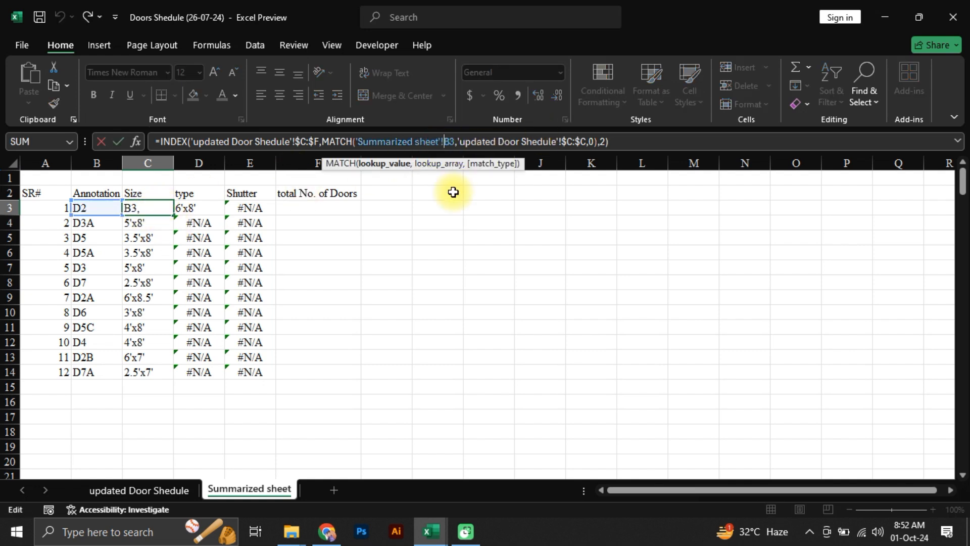
type("$")
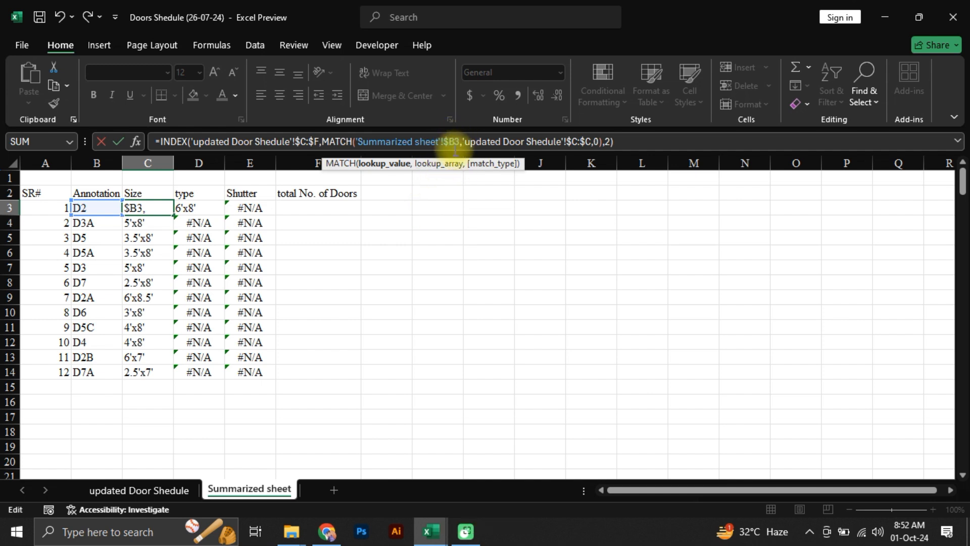
Replace the fixed INDEX column number in C3 with COLUMN(B2) and close the formula.
left_click(607, 141)
type("2")
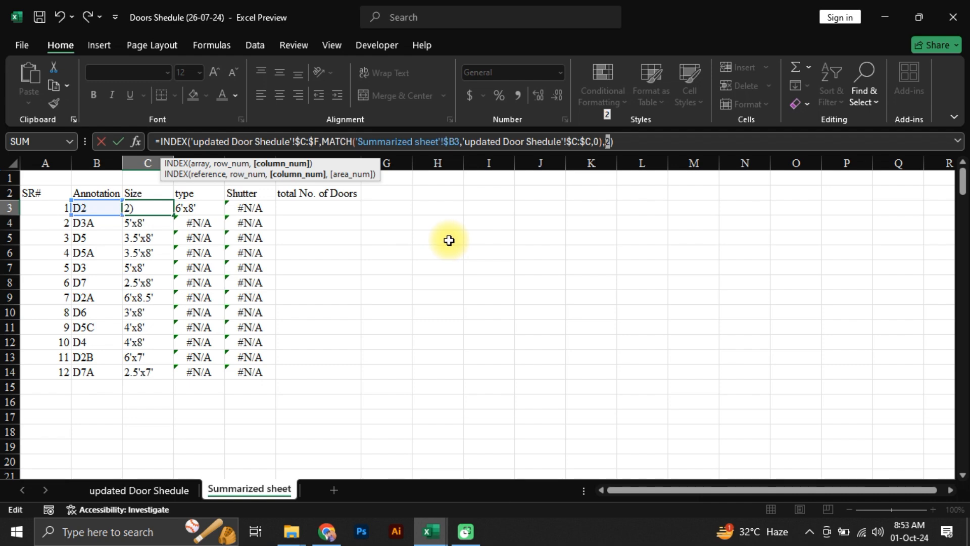
type("column")
key("Tab")
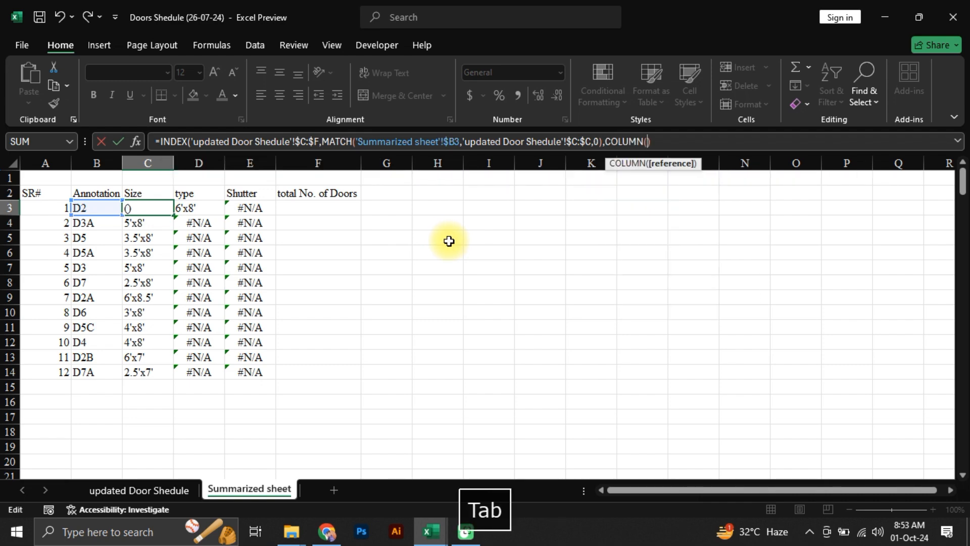
left_click(99, 193)
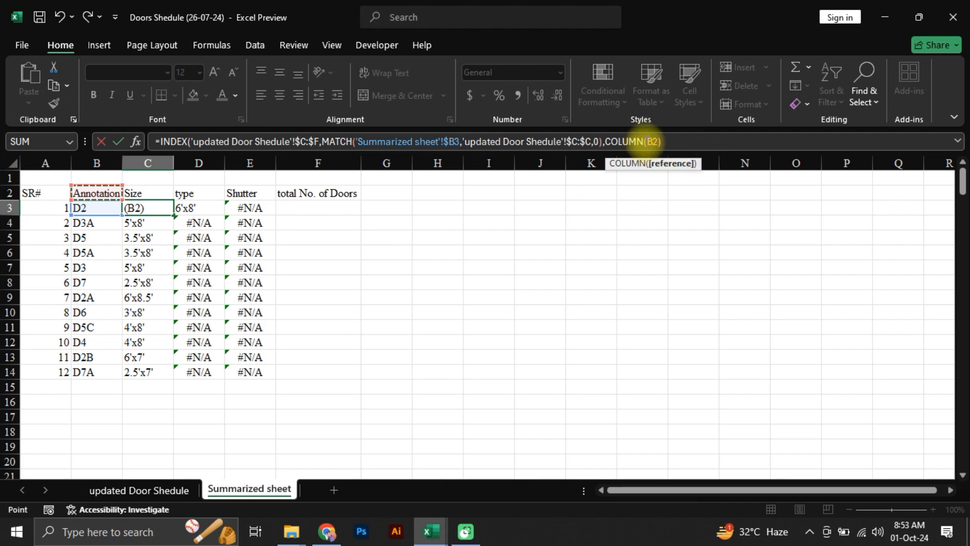
left_click(679, 151)
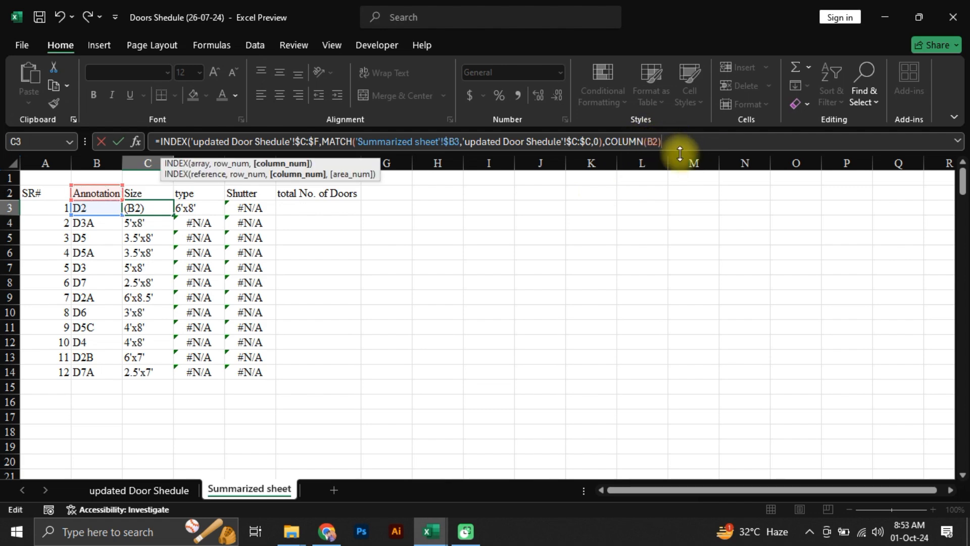
type(")")
key("Return")
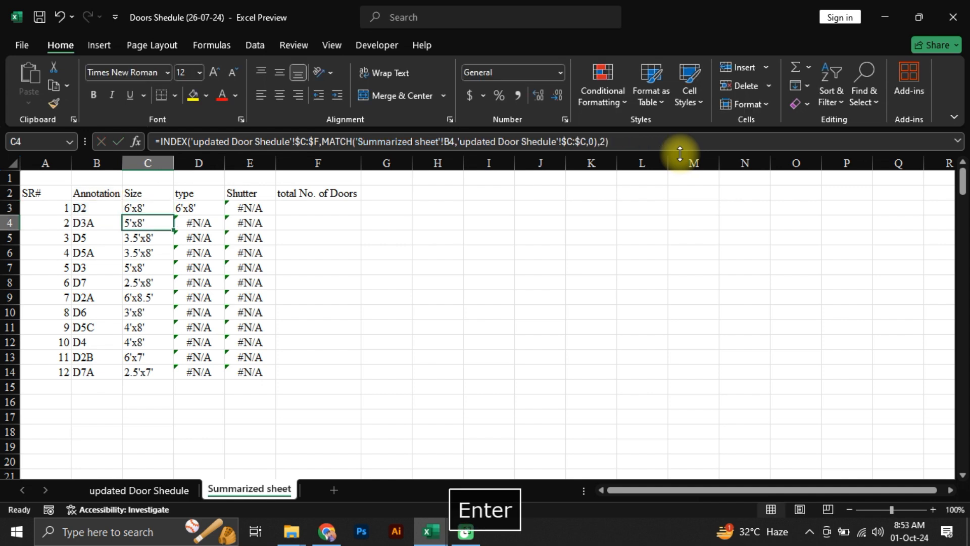
Fill the corrected C3 formula across and down the size, type and Shutter columns through E14.
key("Up")
key("Left")
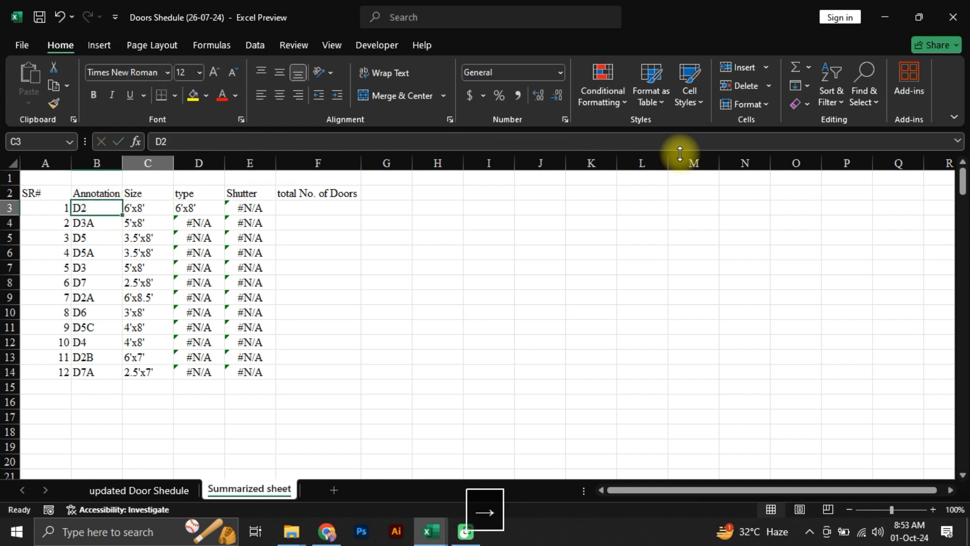
key("Right")
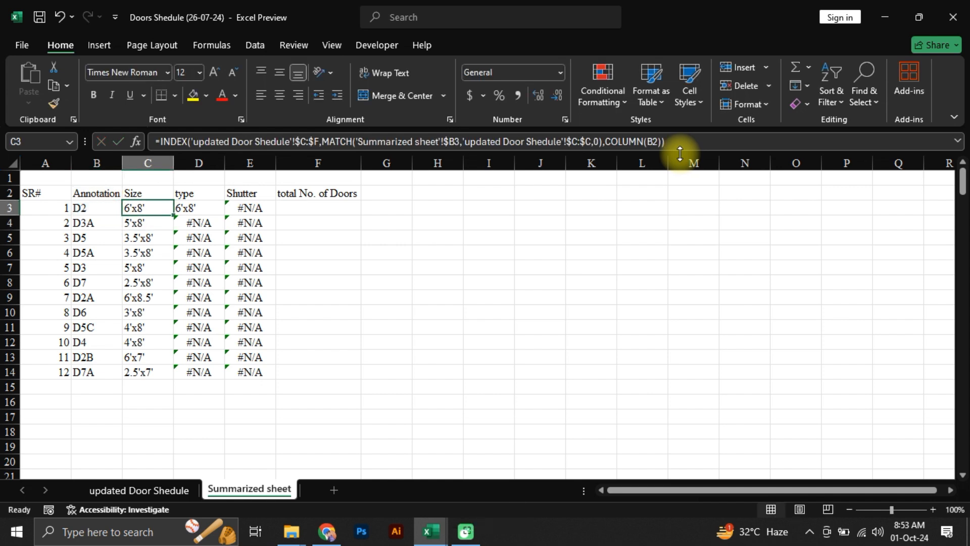
key("shift+Right")
key("shift+Right")
key("ctrl+shift+Down")
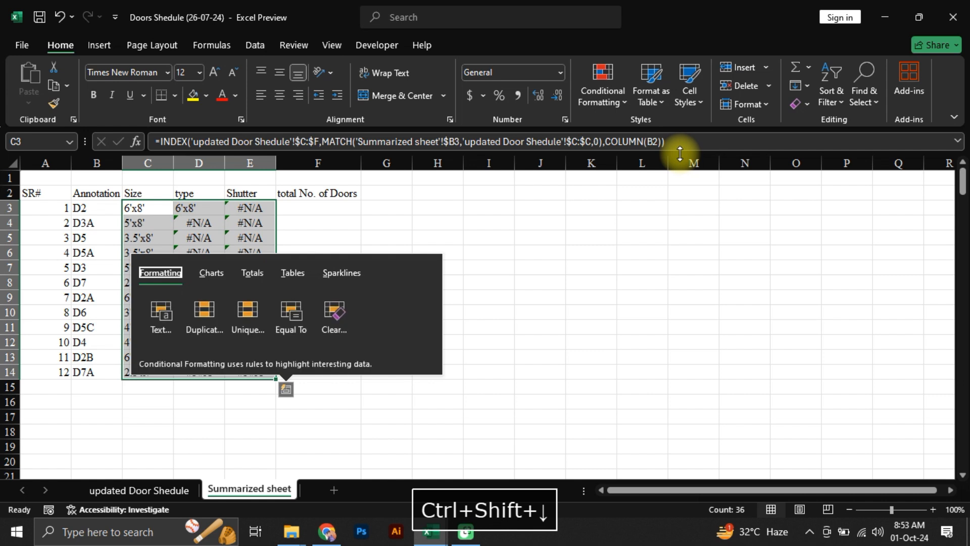
key("Escape")
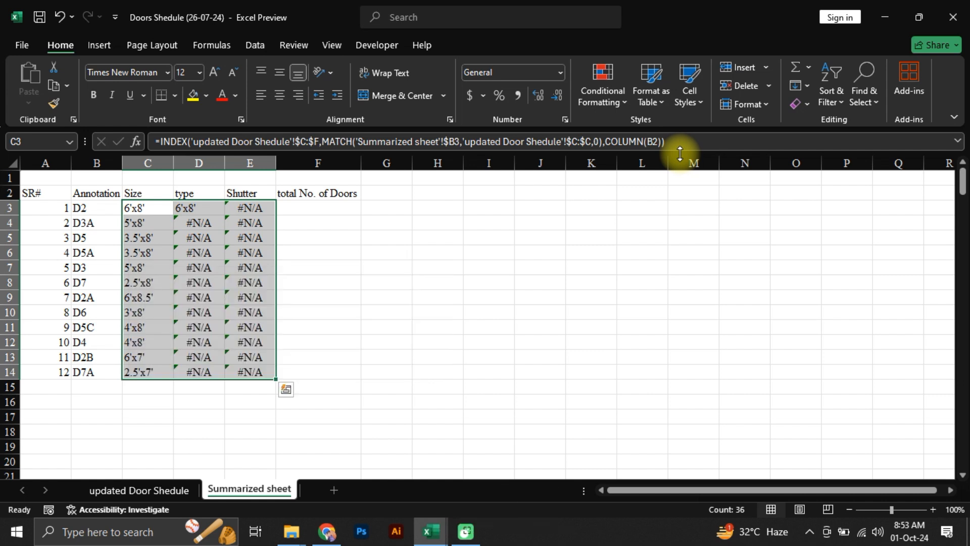
key("ctrl+r")
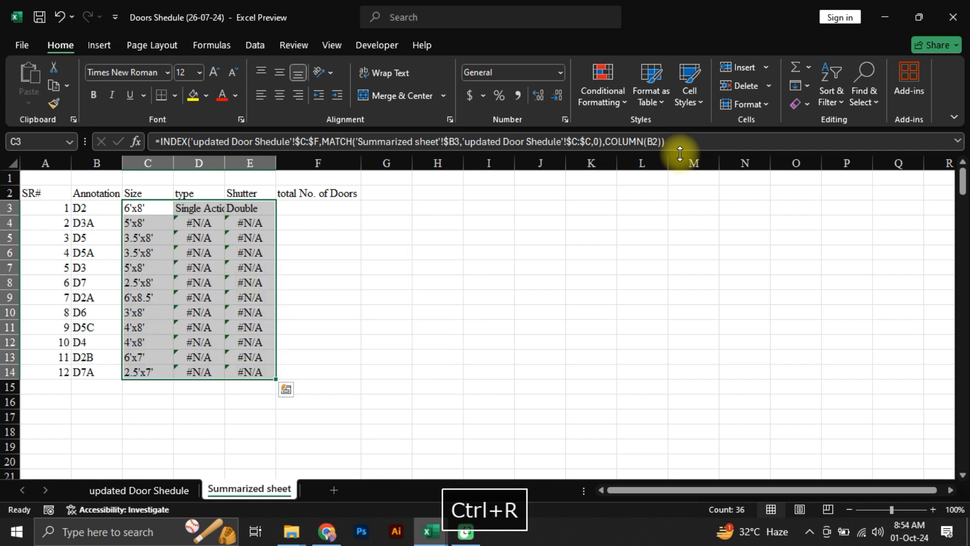
key("ctrl+d")
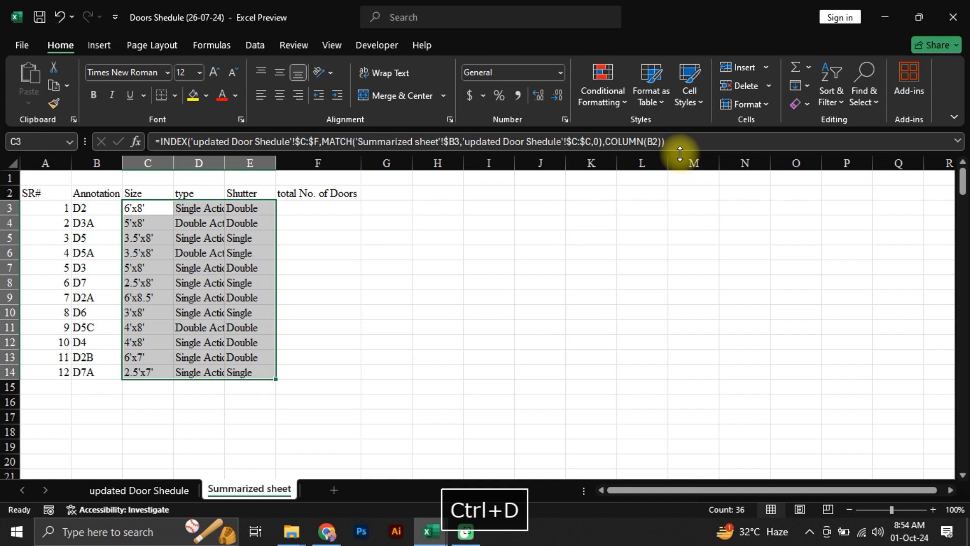
AutoFit the widths of the size, type and Shutter columns to the contents of C3:E14.
key("alt+h")
key("o")
key("i")
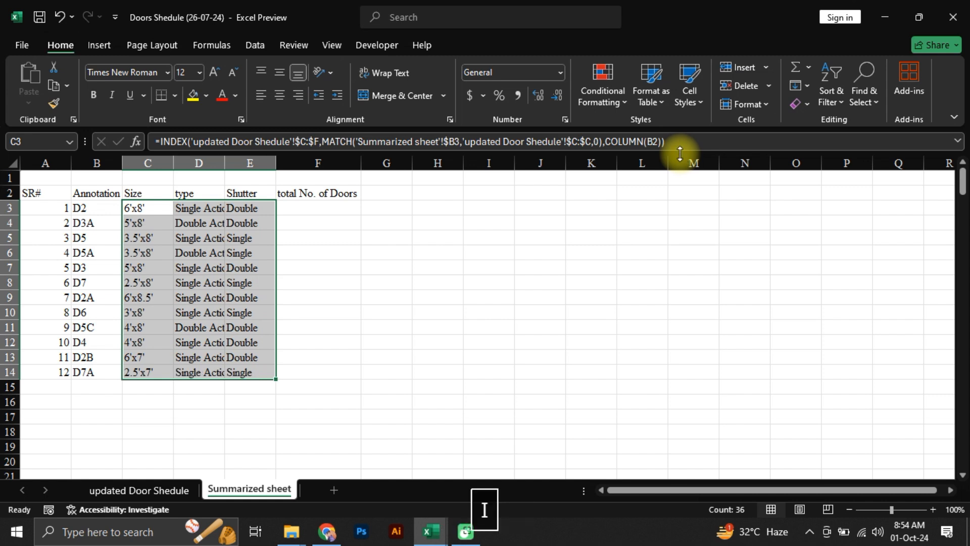
Check the filled size and type formulas in the summary against the entries on the 'updated Door Shedule' sheet.
key("Down")
key("Right")
key("ctrl+Down")
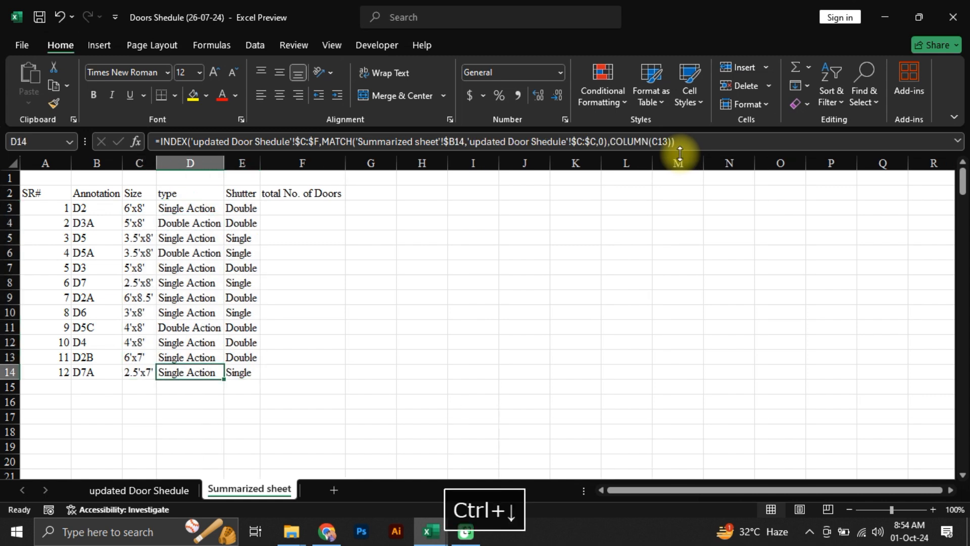
key("Left")
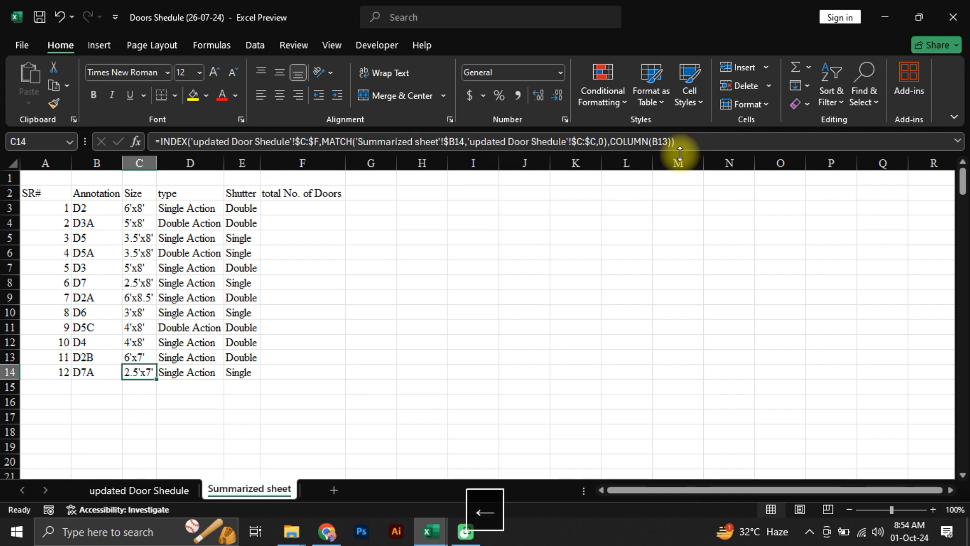
key("Up")
key("Up")
key("Right")
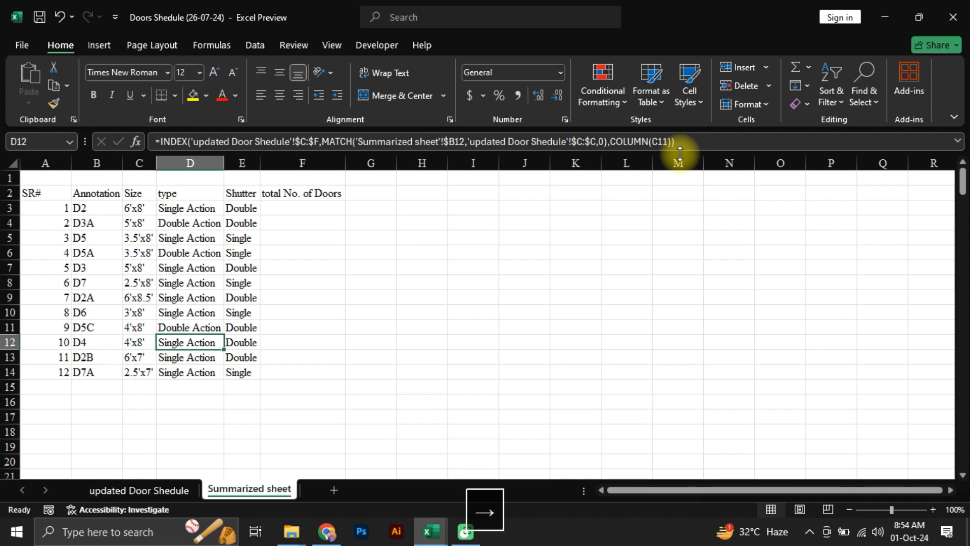
left_click(167, 487)
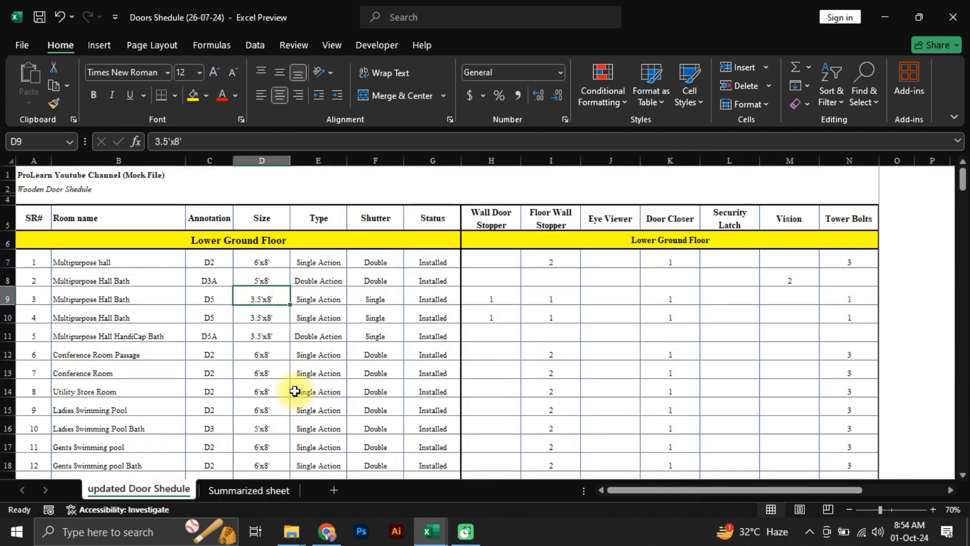
left_click(230, 489)
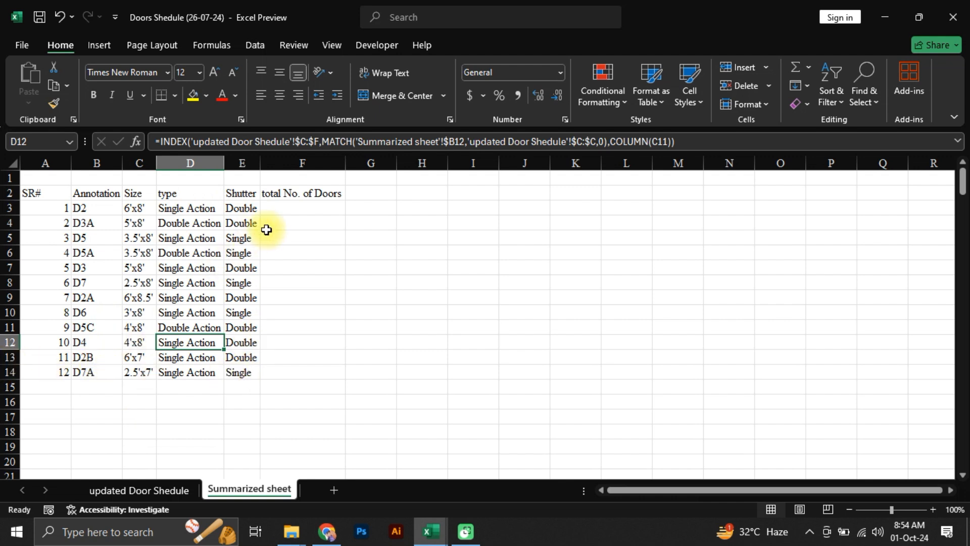
Insert a blank column H between Status and Wall Door Stopper on the 'updated Door Shedule' sheet.
left_click(268, 211)
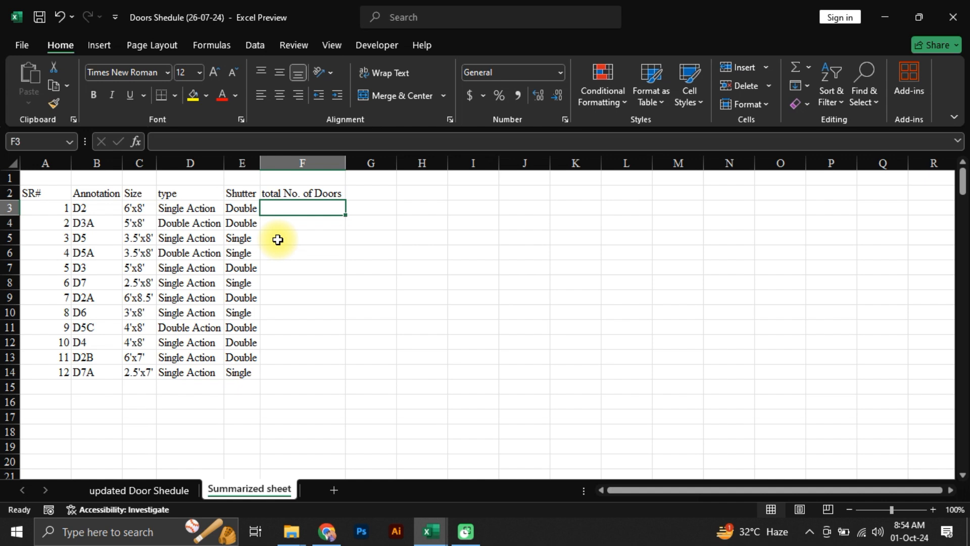
left_click(164, 490)
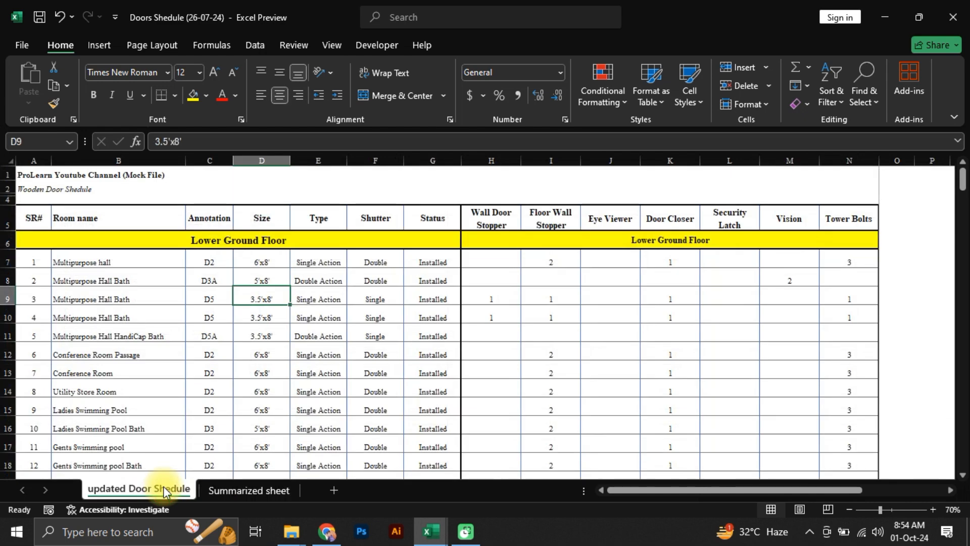
left_click(262, 158)
left_click(493, 160)
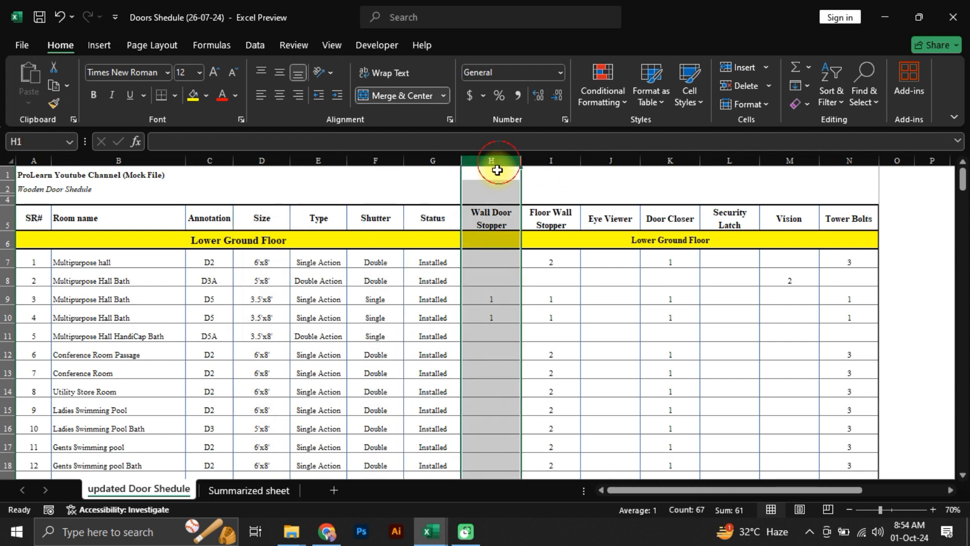
key("ctrl+shift+equal")
key("Down")
key("Down")
key("Down")
key("Down")
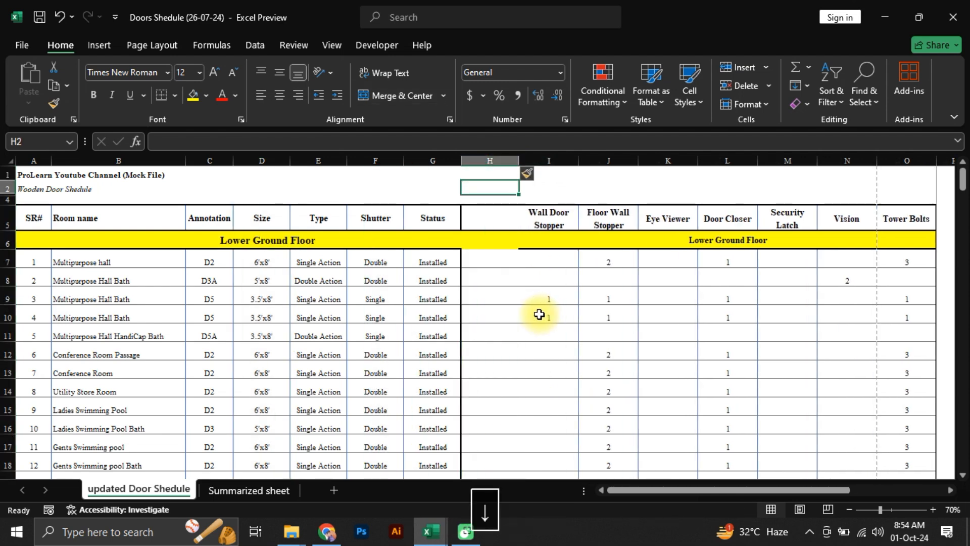
Head the inserted column H with "nos" in H5 and enter 1 in H7, H8 and H9.
key("Up")
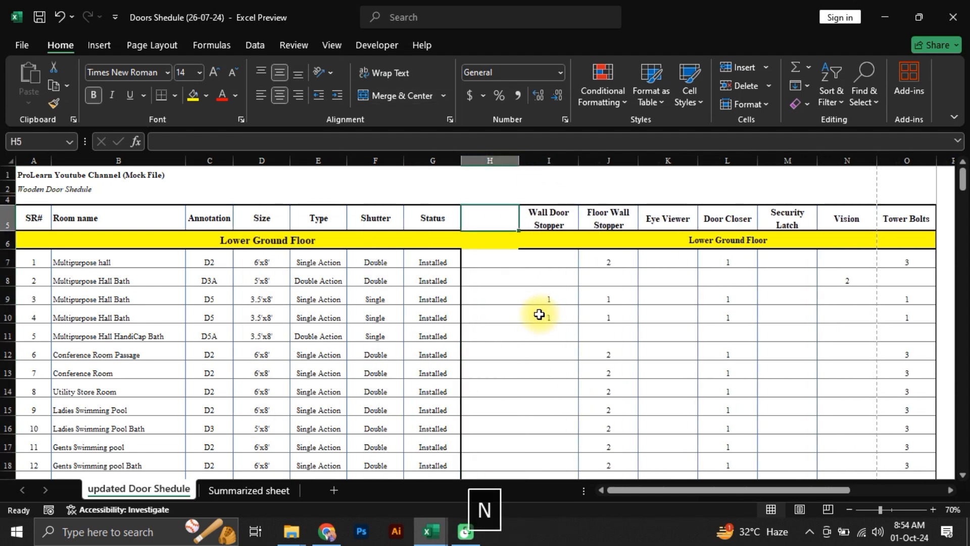
type("nos")
key("Return")
key("Return")
type("1")
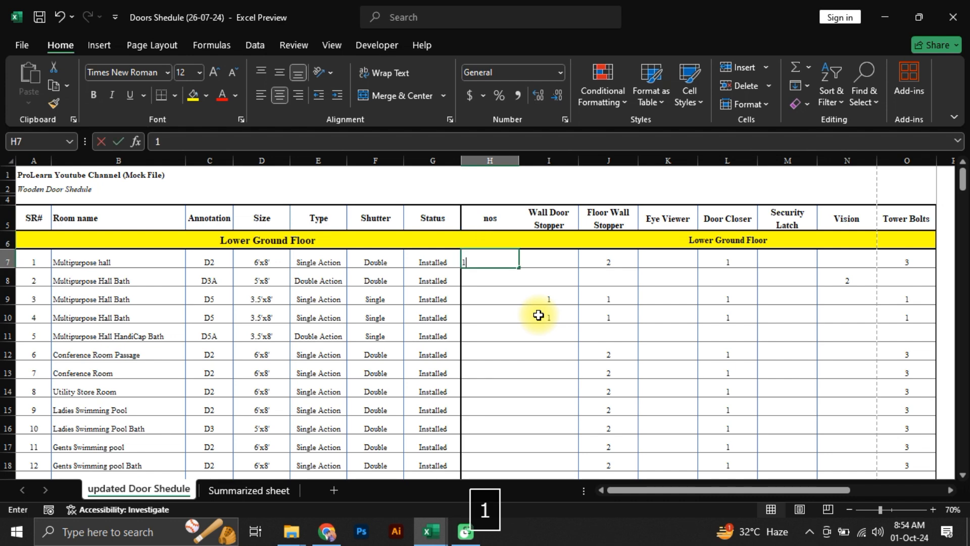
key("Return")
type("1")
key("Return")
type("1")
key("Return")
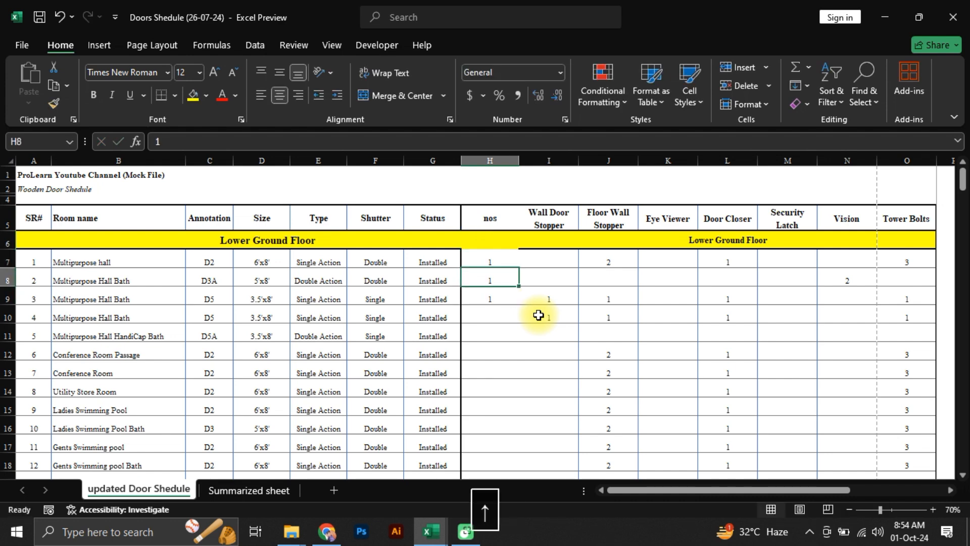
Delete the inserted "nos" column H from the 'updated Door Shedule' sheet.
left_click(488, 161)
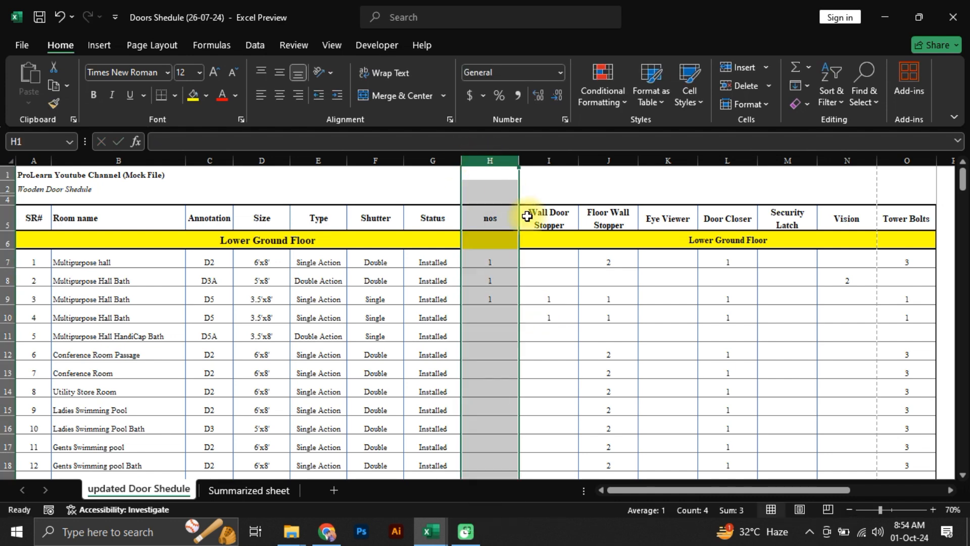
key("ctrl+minus")
left_click(352, 300)
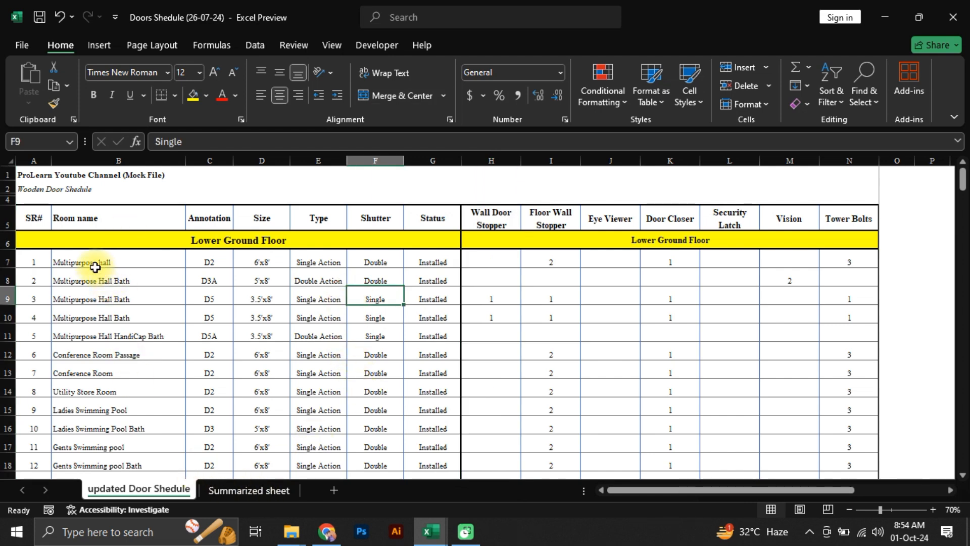
Start a COUNTIF formula in F3 of the 'Summarized sheet' under total No. of Doors.
left_click_drag(95, 264, 398, 268)
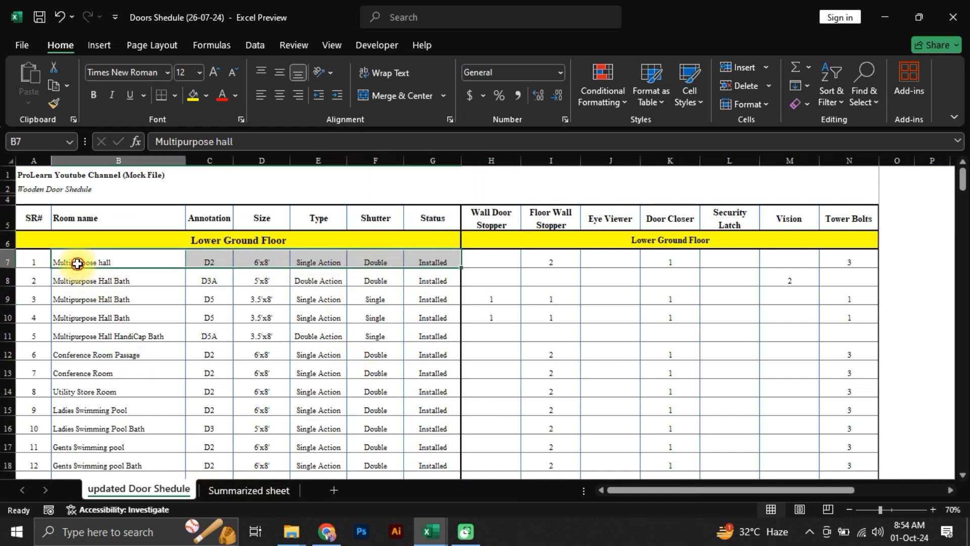
left_click(202, 264)
left_click(84, 280)
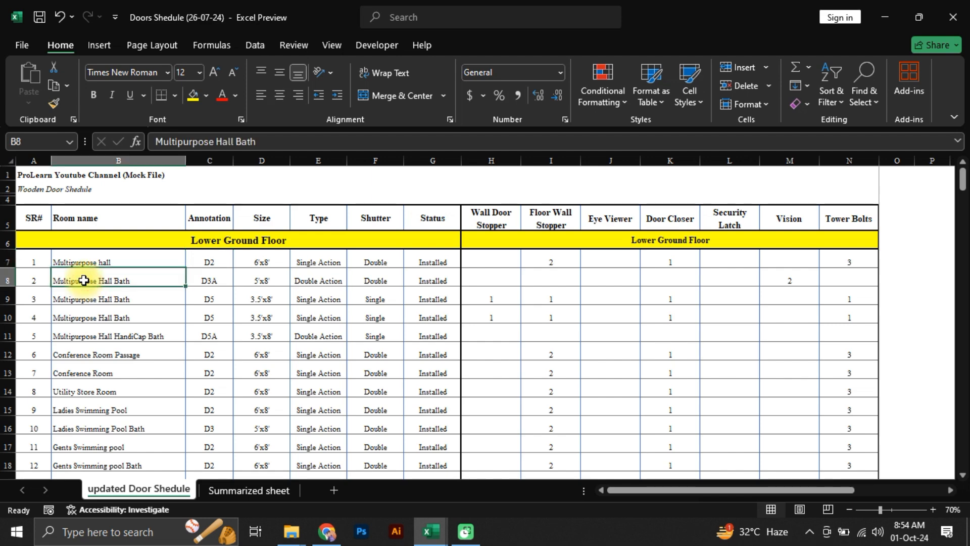
left_click(219, 281)
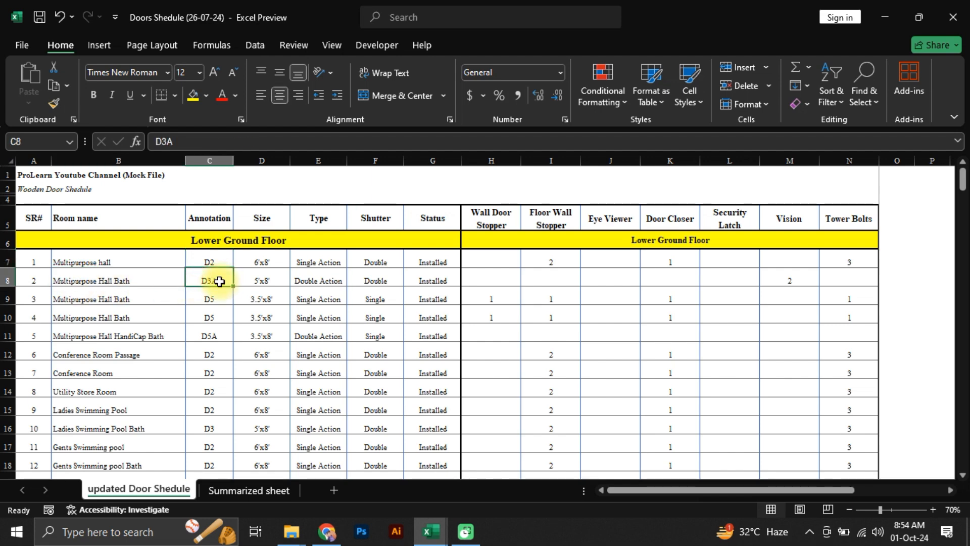
left_click(249, 489)
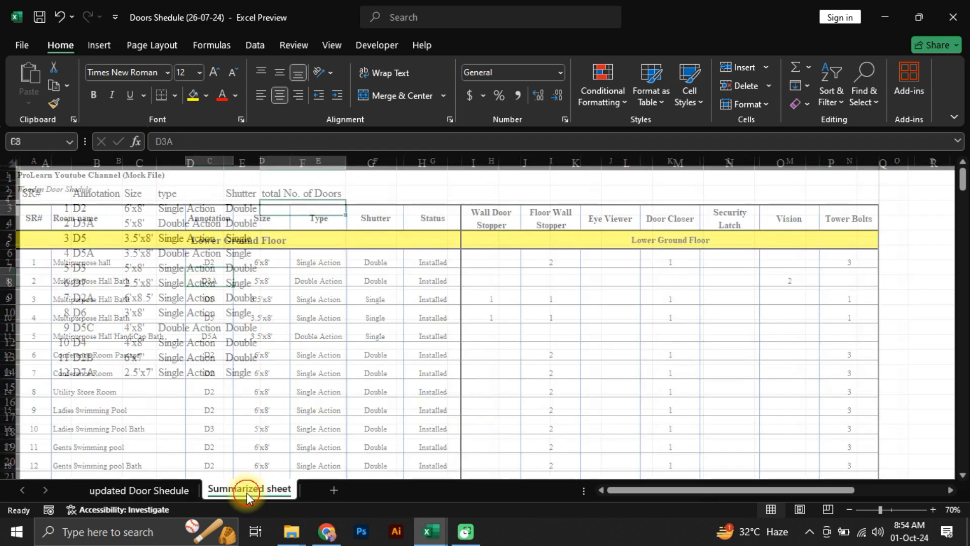
type("=")
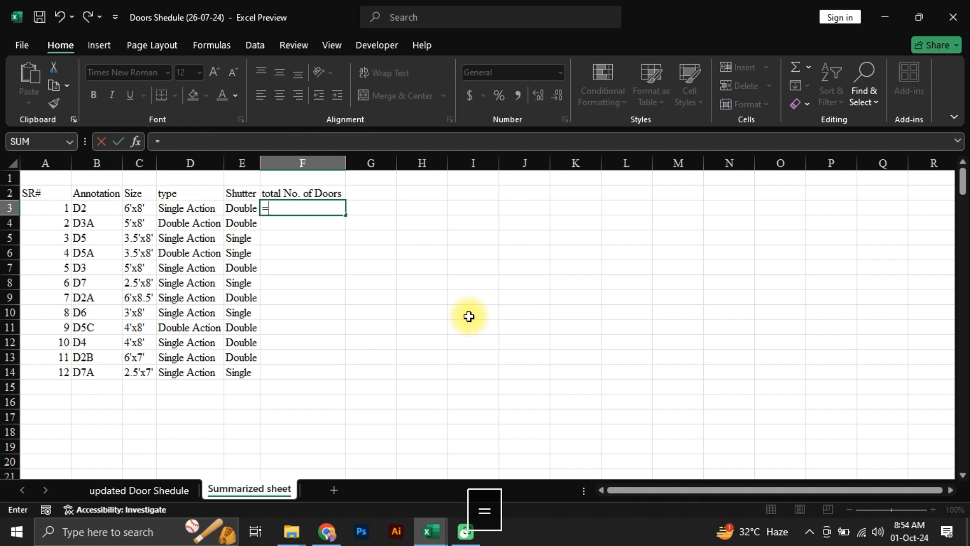
type("countif")
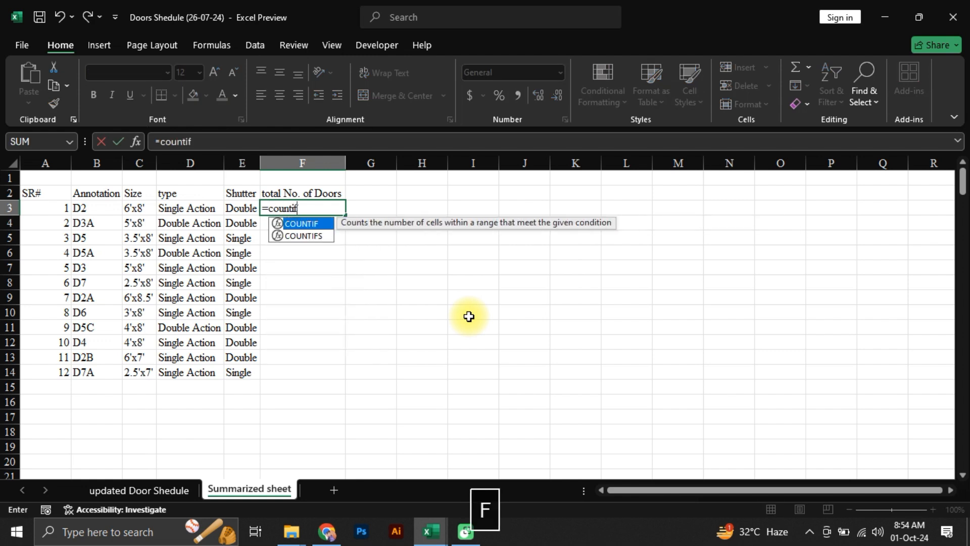
key("Tab")
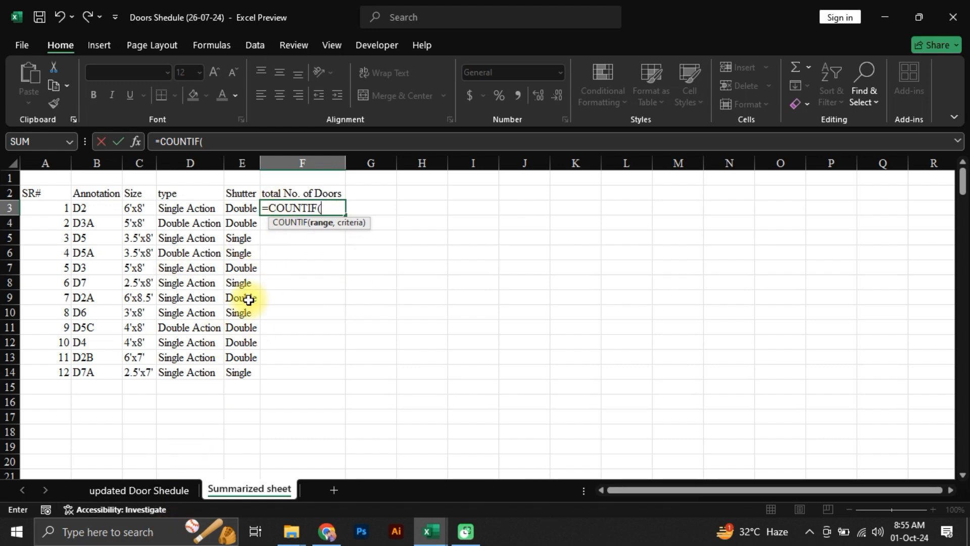
left_click(159, 499)
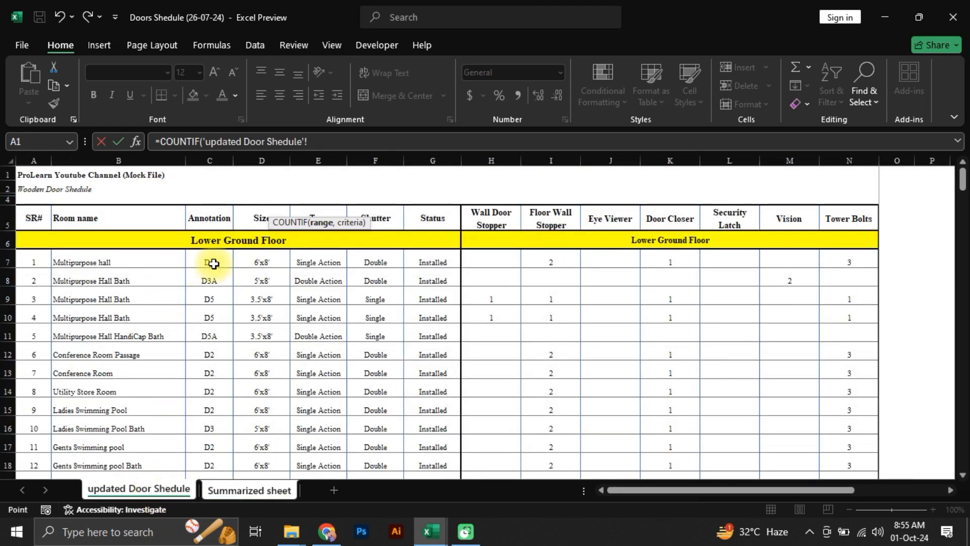
left_click(208, 158)
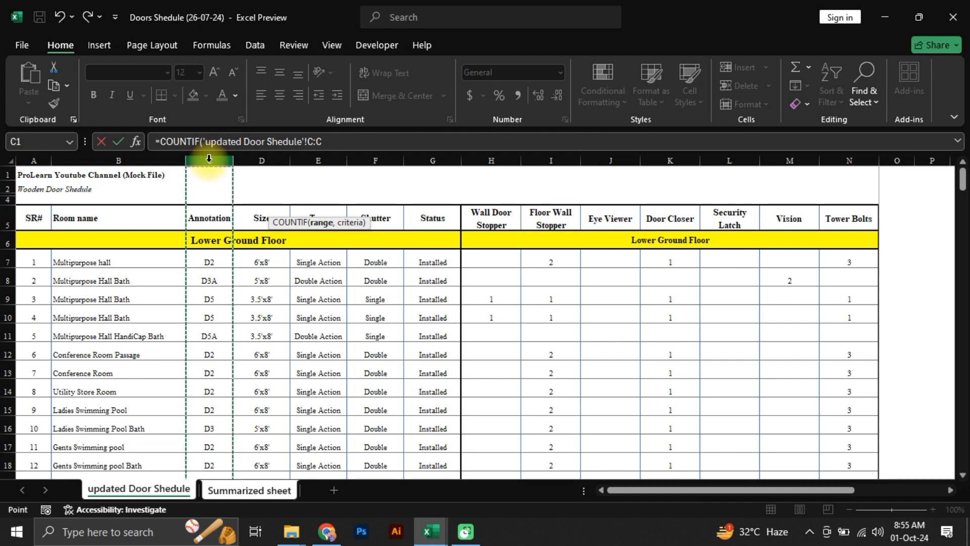
left_click(249, 489)
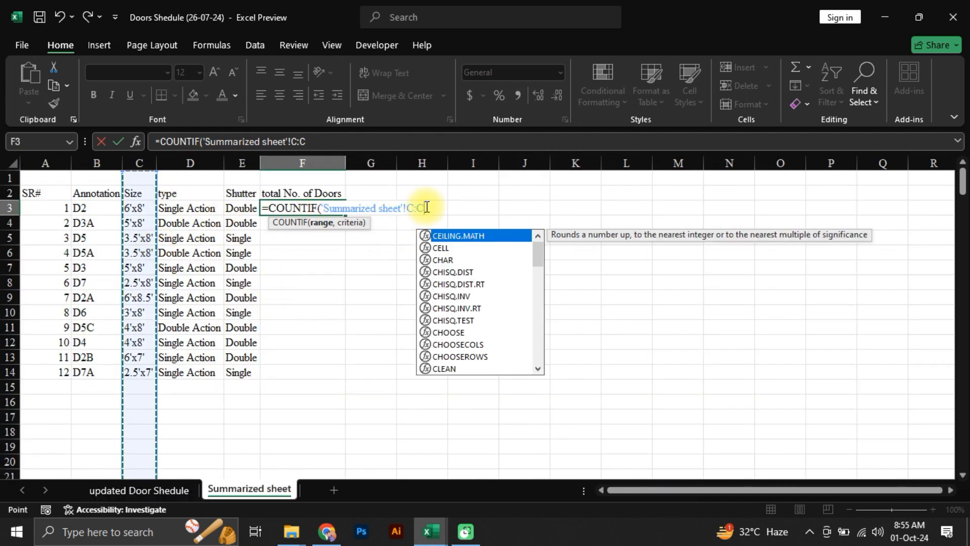
key("Escape")
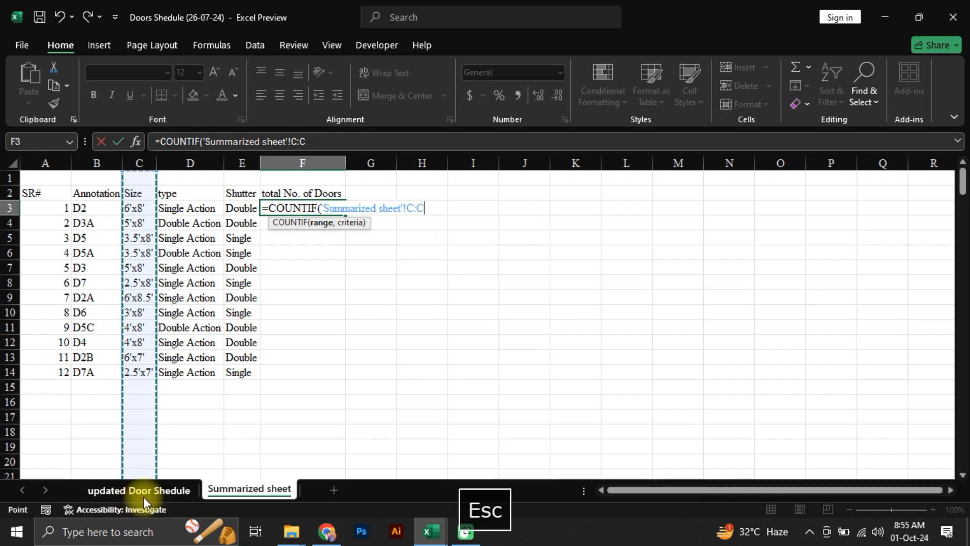
left_click_drag(433, 203, 328, 212)
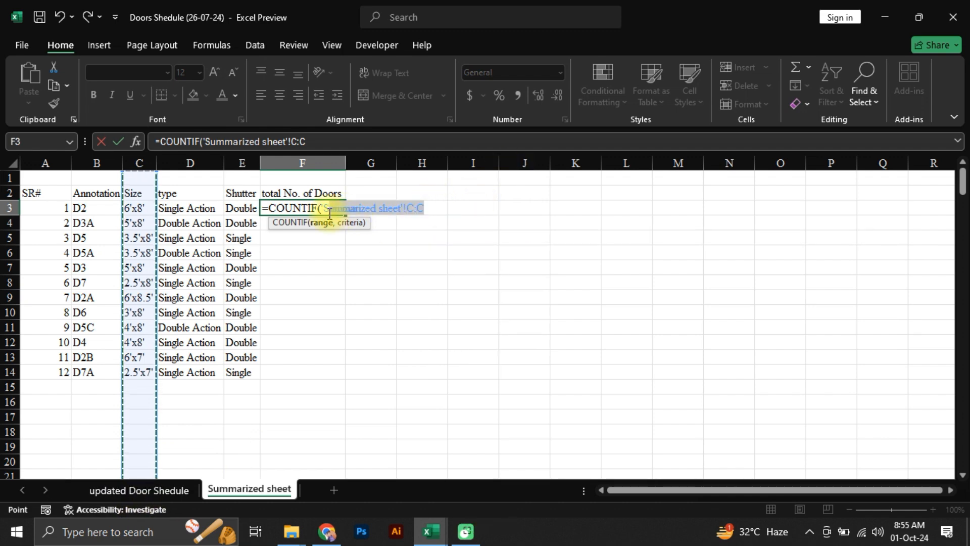
key("BackSpace")
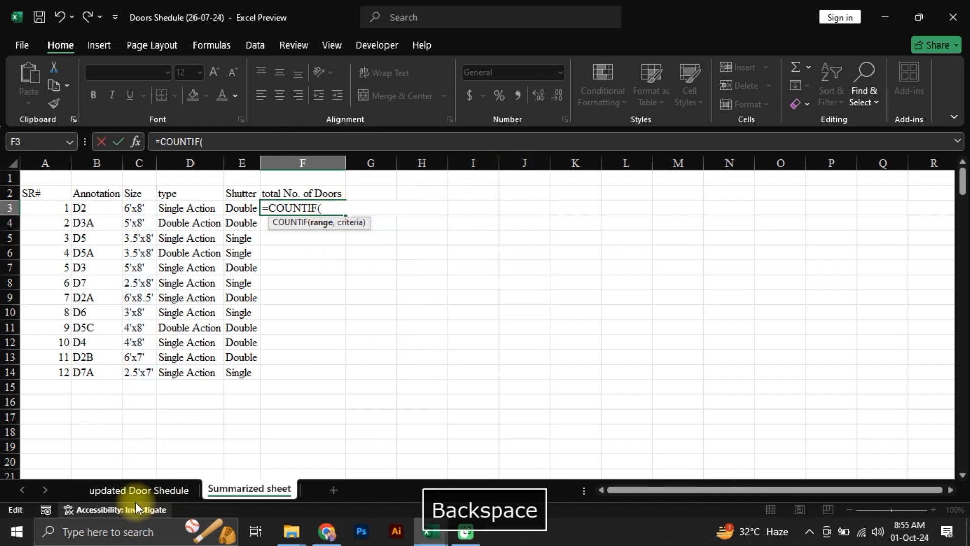
Complete F3 as =COUNTIF('updated Door Shedule'!C:C,'Summarized sheet'!B3) to count the doors with that annotation.
left_click(134, 491)
left_click(211, 160)
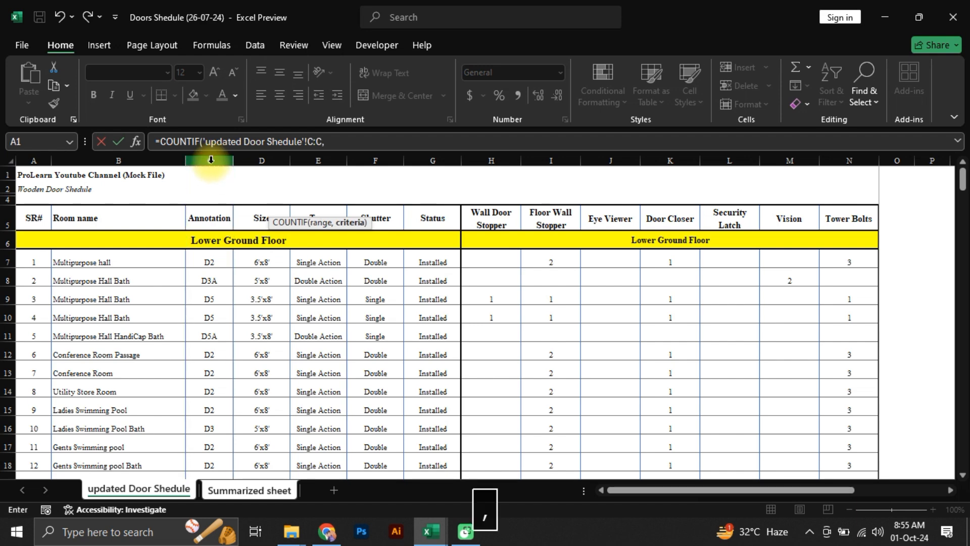
type(",")
left_click(246, 489)
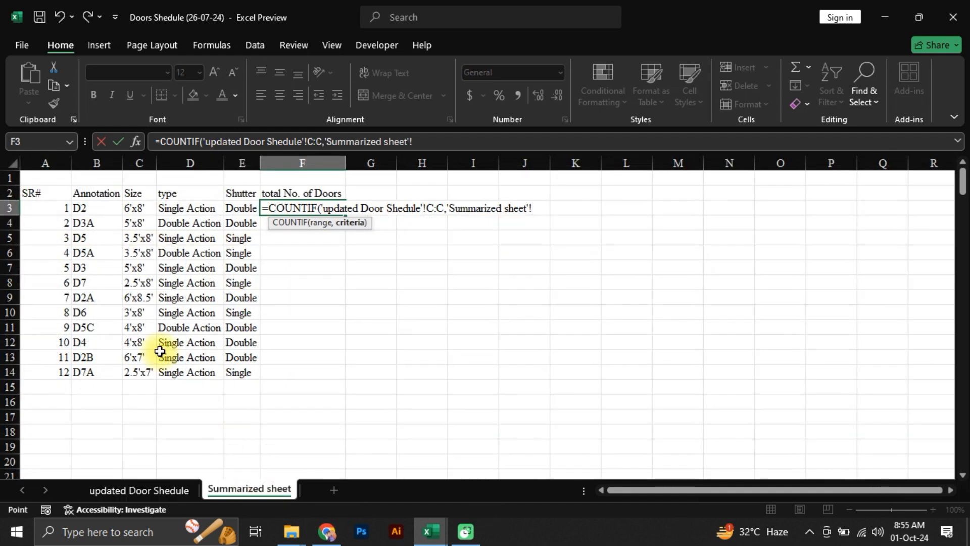
left_click(86, 208)
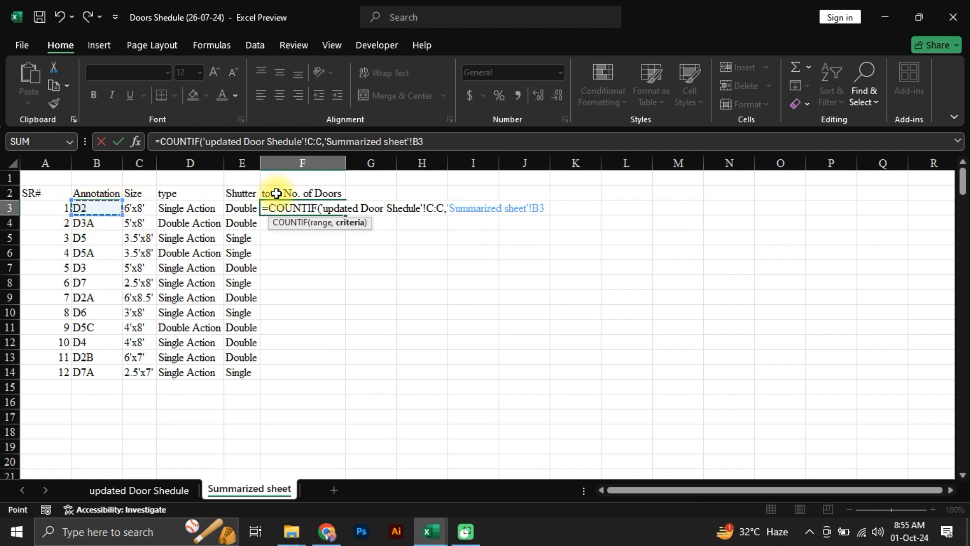
key("Return")
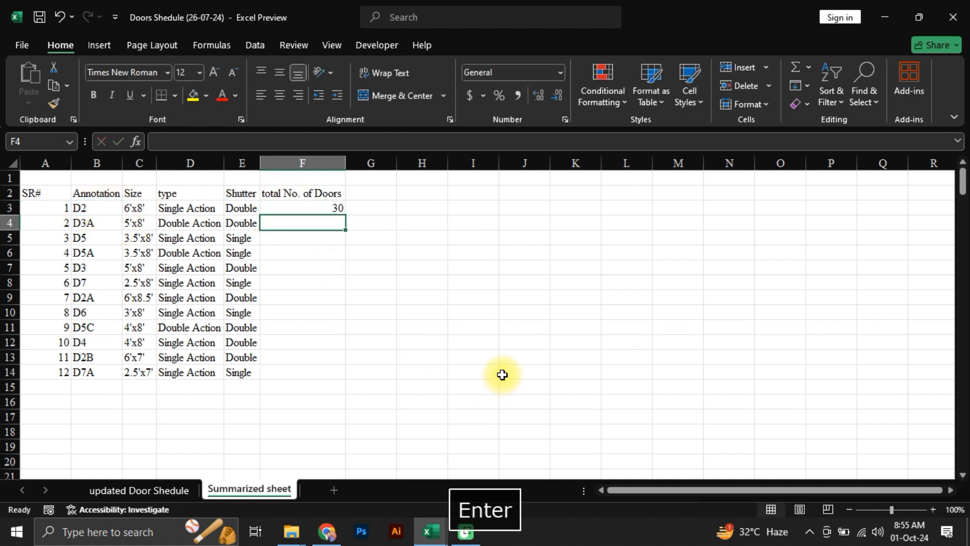
Fill the F3 COUNTIF formula down the total No. of Doors column through F14.
left_click(326, 198)
left_click(325, 205)
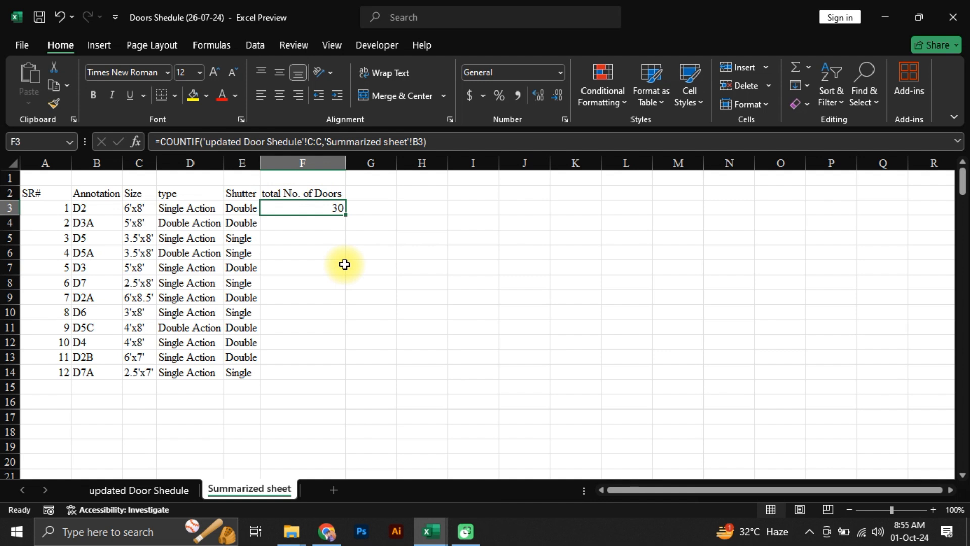
key("Left")
key("ctrl+Down")
key("Right")
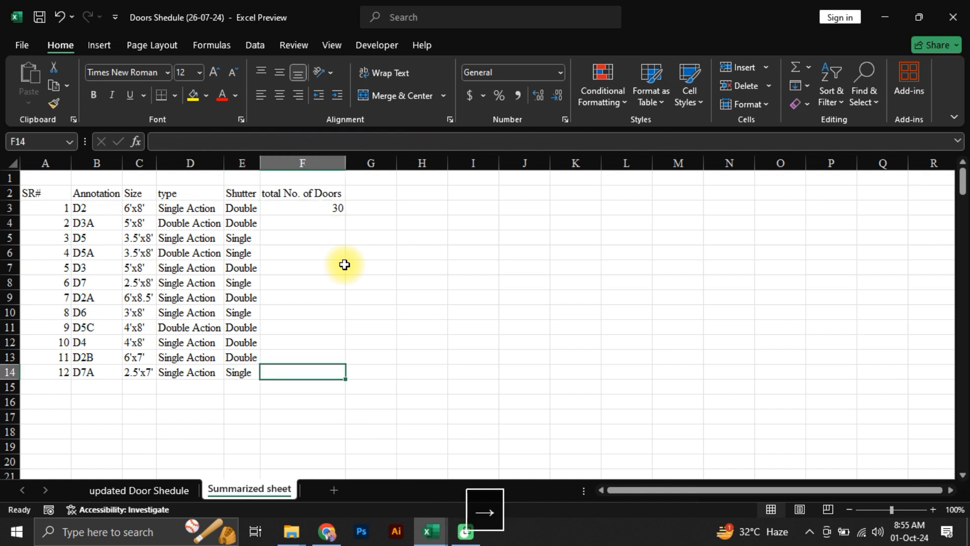
key("ctrl+shift+Up")
key("ctrl+d")
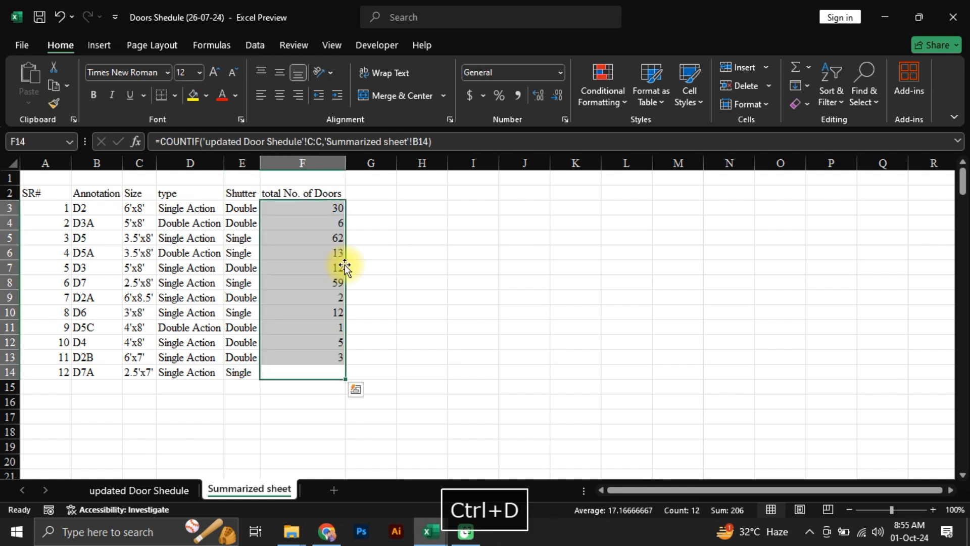
Sum the door counts in F15 with =SUM(F3:F14).
key("Down")
key("Down")
key("Up")
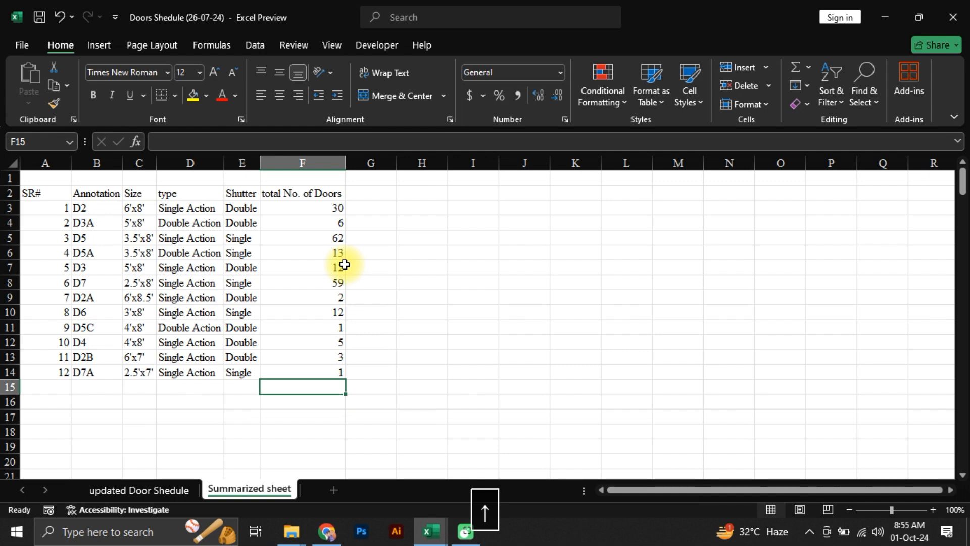
key("alt+equal")
key("Return")
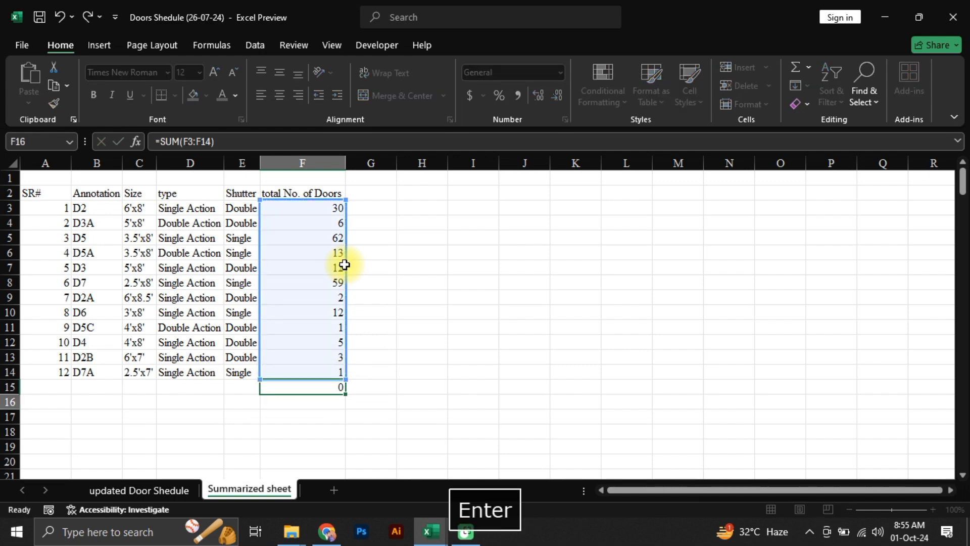
key("Up")
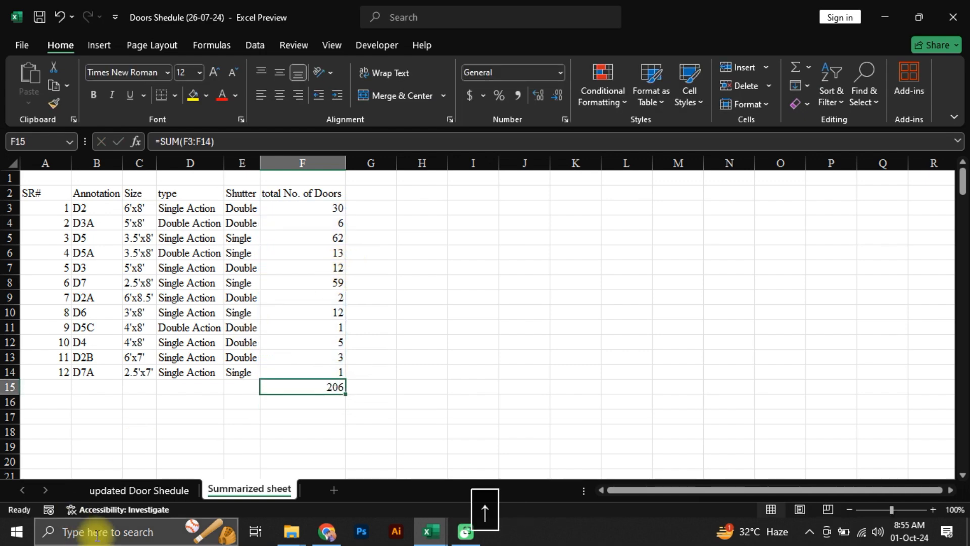
Check the summary's door total against the serial number count in A216 on the 'updated Door Shedule' sheet.
left_click(137, 488)
key("ctrl+Left")
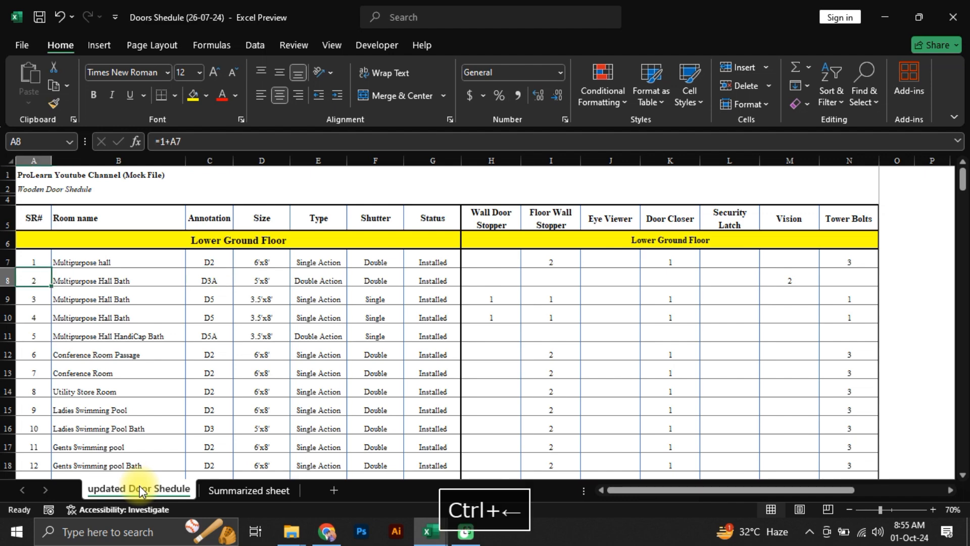
key("ctrl+Down")
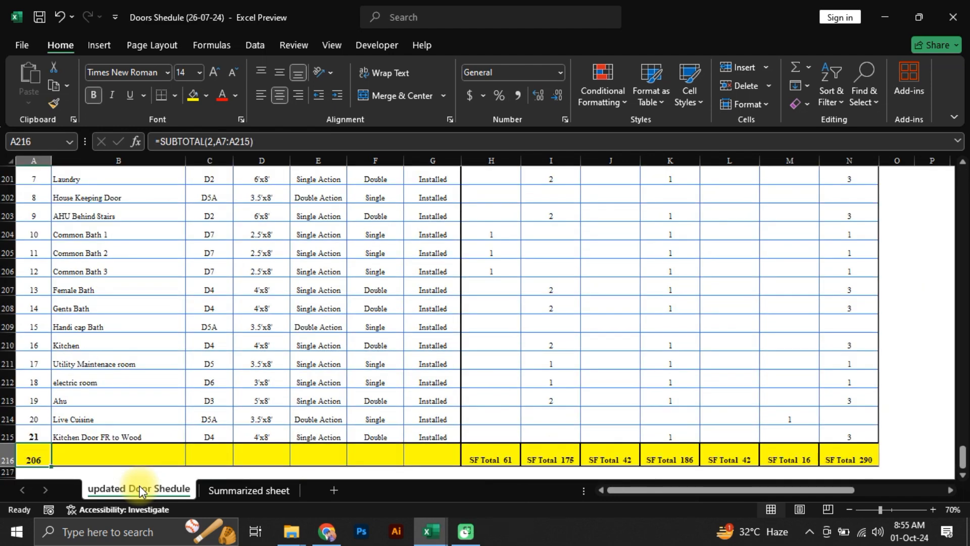
left_click(234, 490)
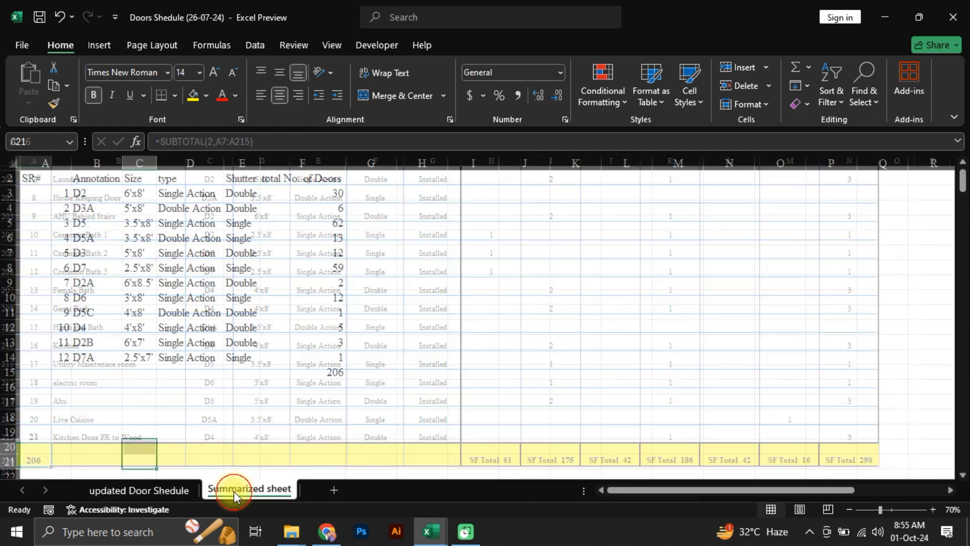
Convert A2:F13 of the 'Summarized sheet' into a table with headers.
scroll(326, 366, "up", 1)
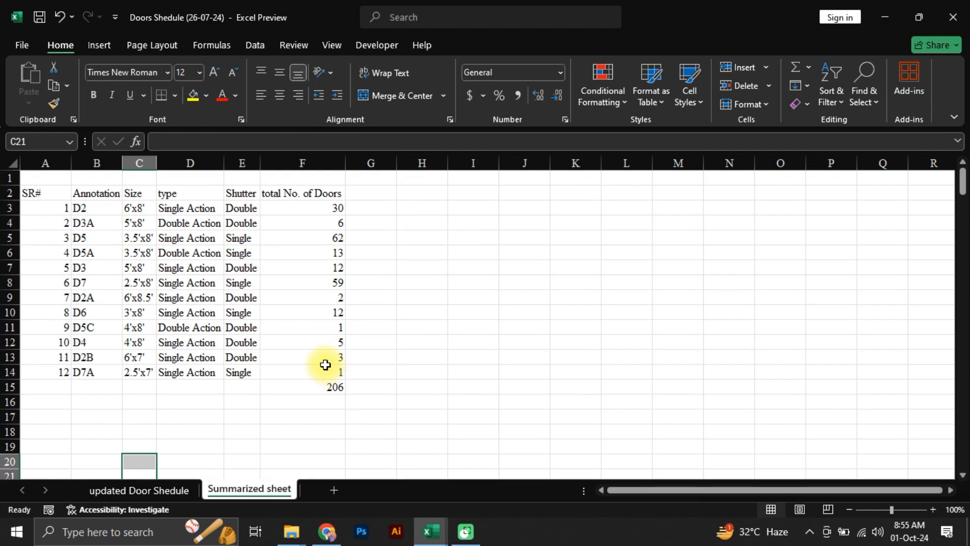
left_click_drag(33, 190, 303, 360)
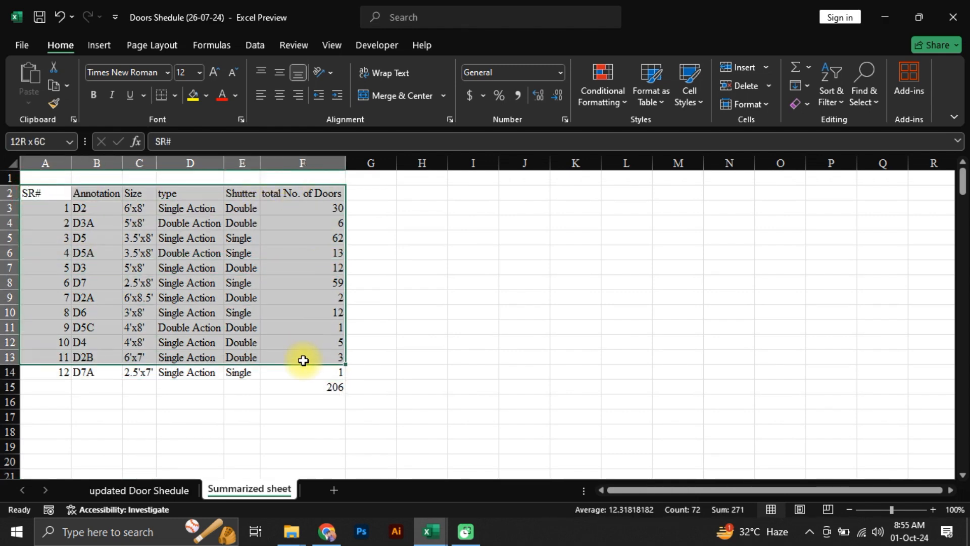
key("ctrl+t")
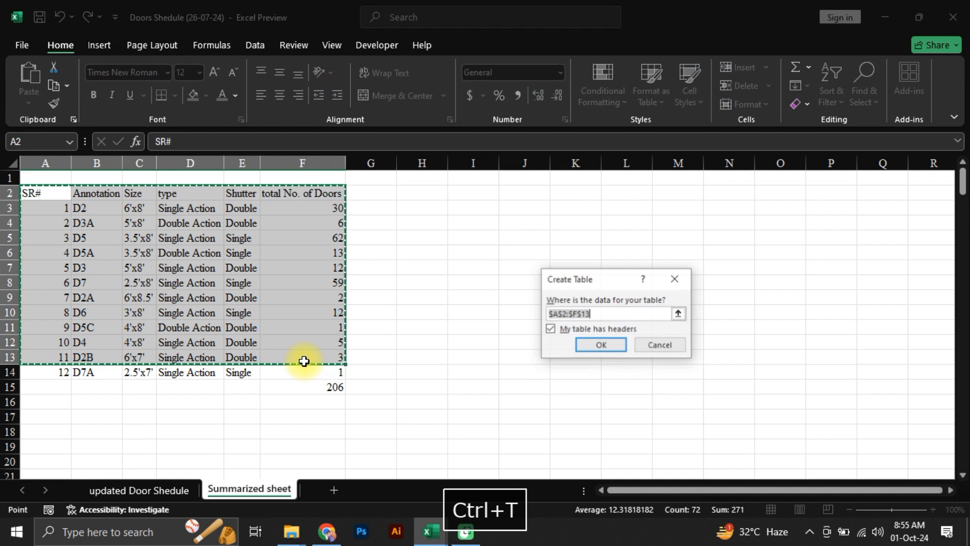
left_click(620, 347)
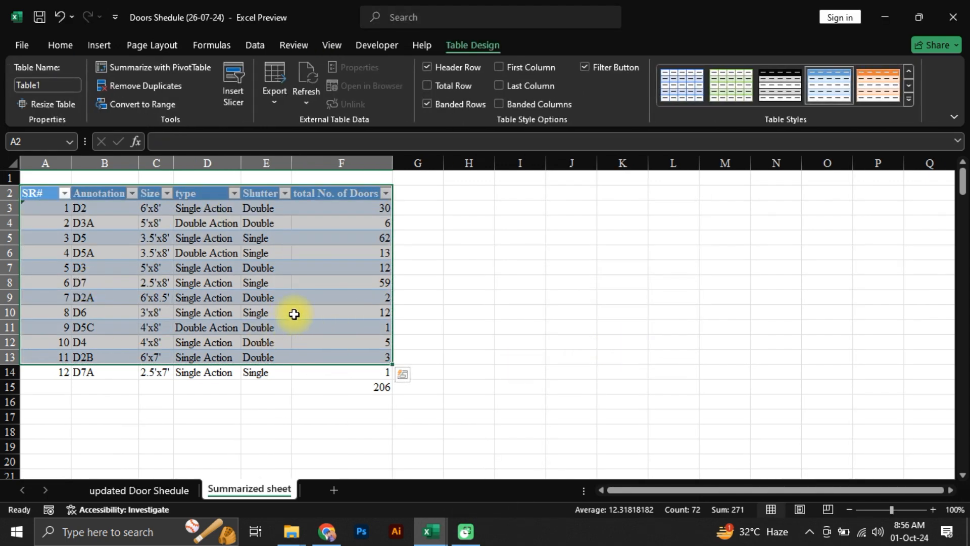
Compare the summary's total No. of Doors column with the individual door and hardware rows on the 'updated Door Shedule' sheet.
left_click(316, 338)
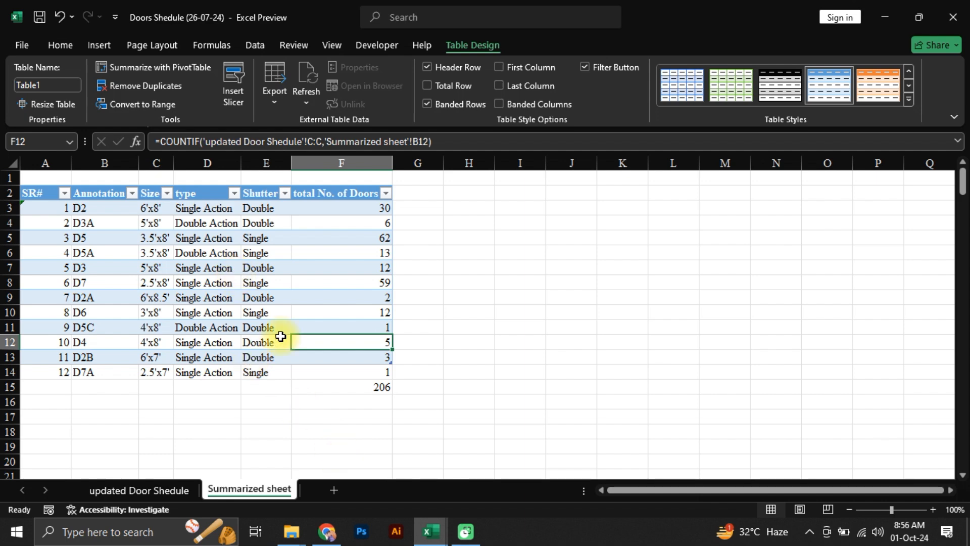
left_click_drag(364, 238, 359, 302)
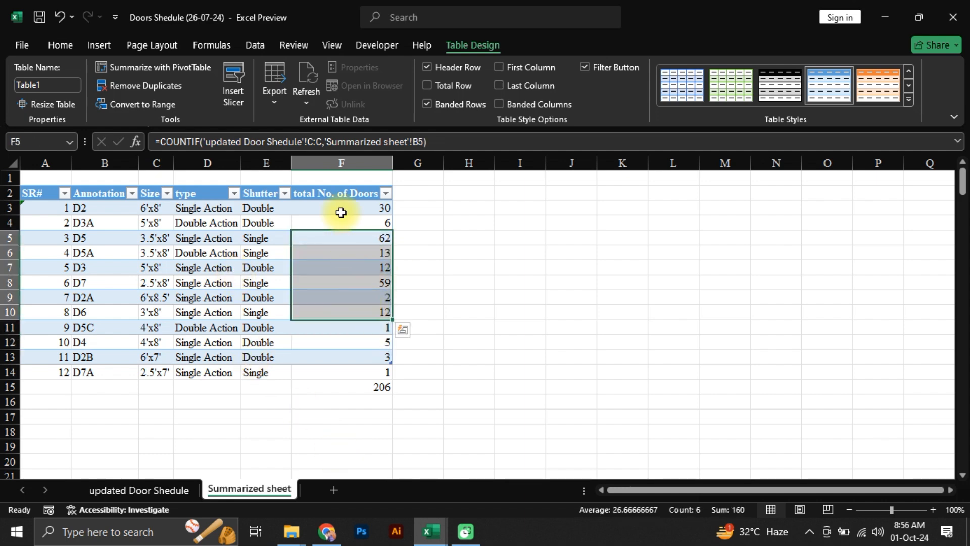
left_click(144, 490)
left_click_drag(134, 271, 227, 276)
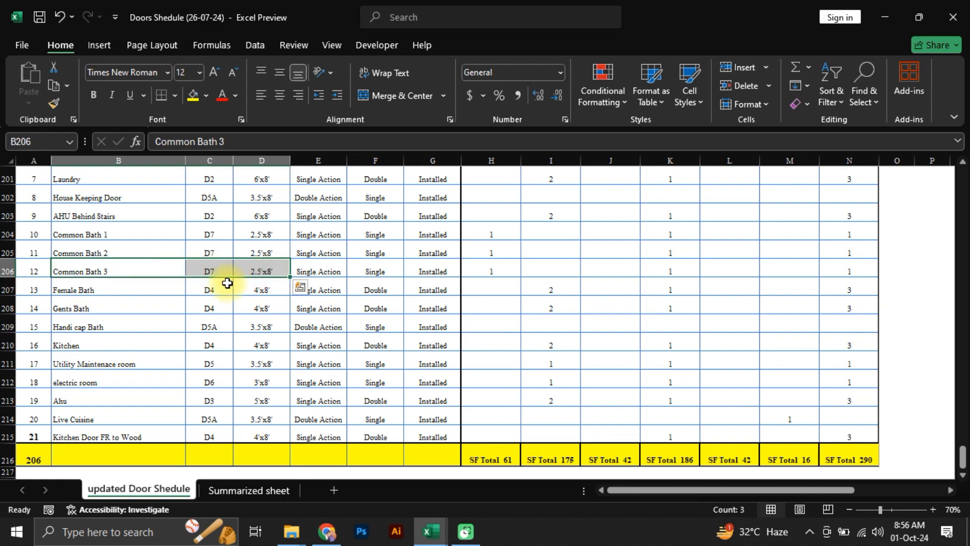
left_click_drag(174, 291, 316, 291)
scroll(188, 378, "up", 7)
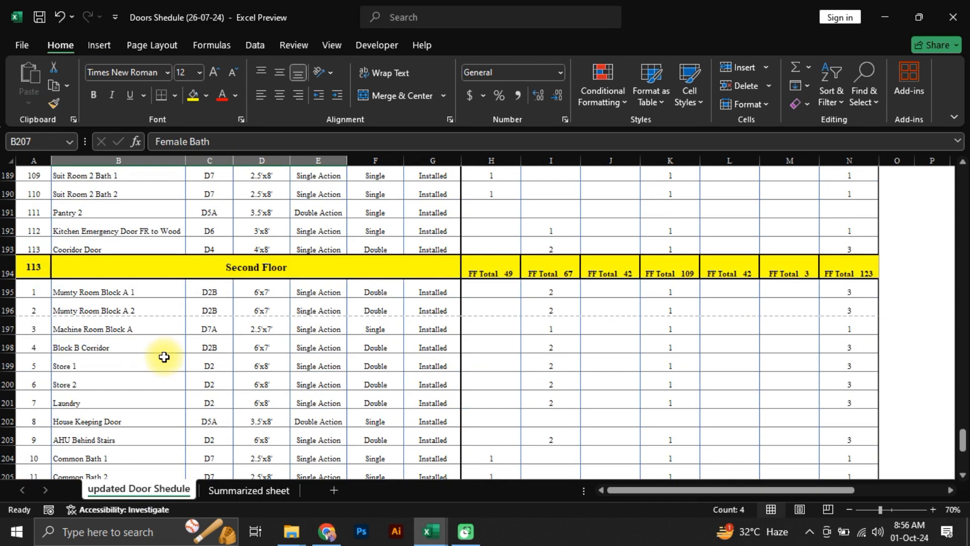
left_click_drag(961, 435, 962, 169)
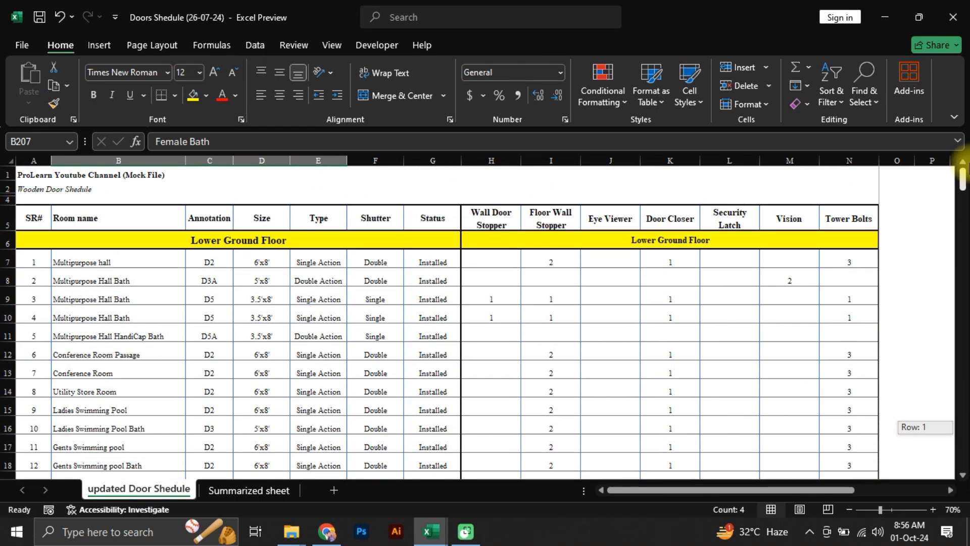
left_click_drag(102, 284, 221, 311)
left_click(104, 279)
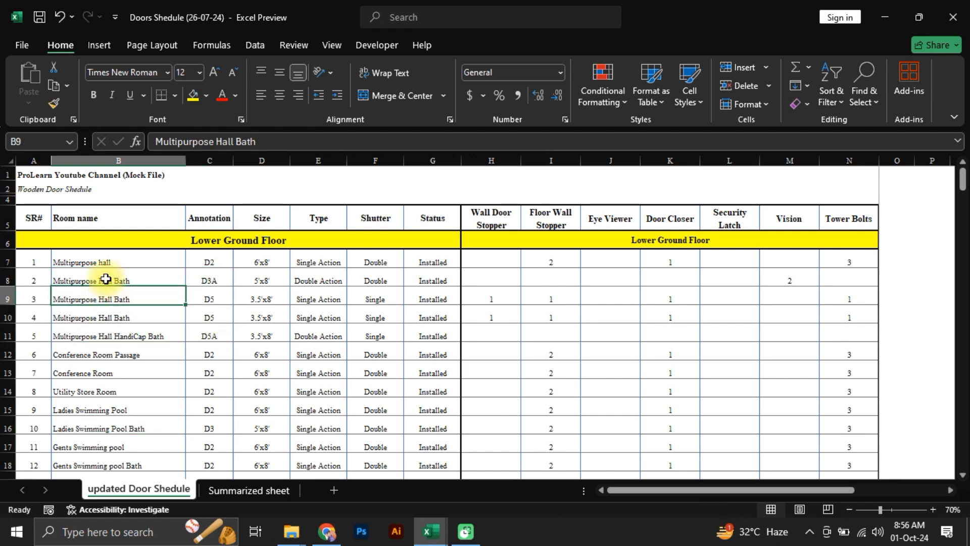
left_click_drag(8, 297, 5, 305)
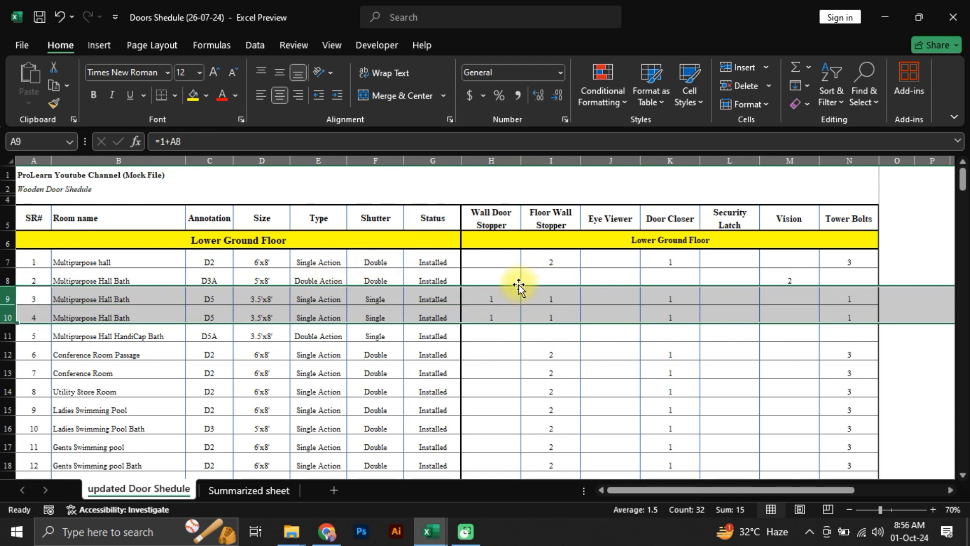
left_click(497, 298)
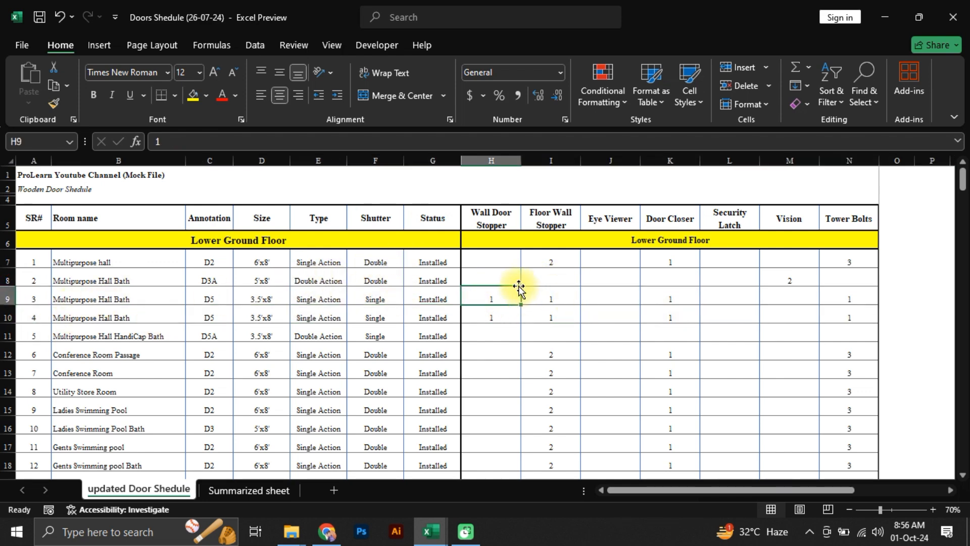
Enter 3 as the Wall Door Stopper quantity for the D3A Multipurpose Hall Bath door in H8.
left_click(506, 279)
type("3")
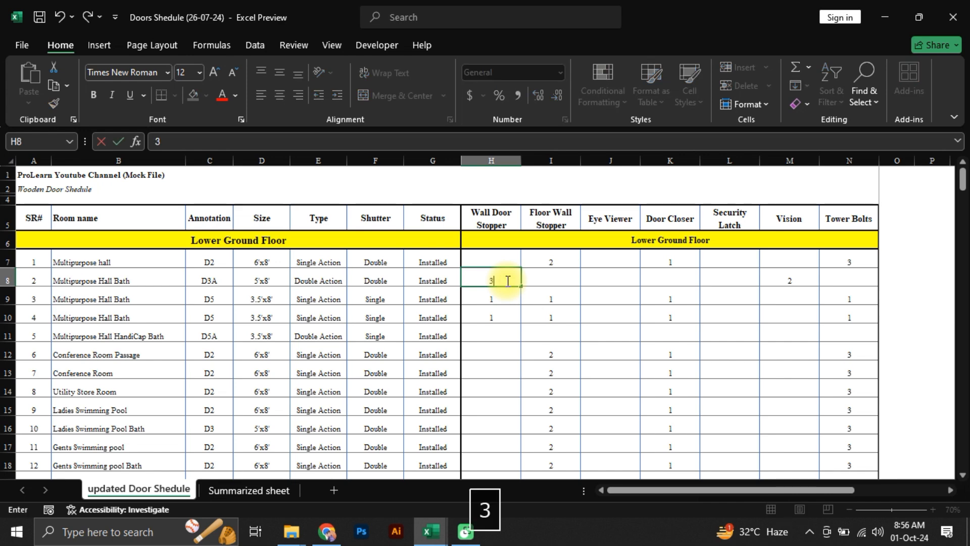
key("Return")
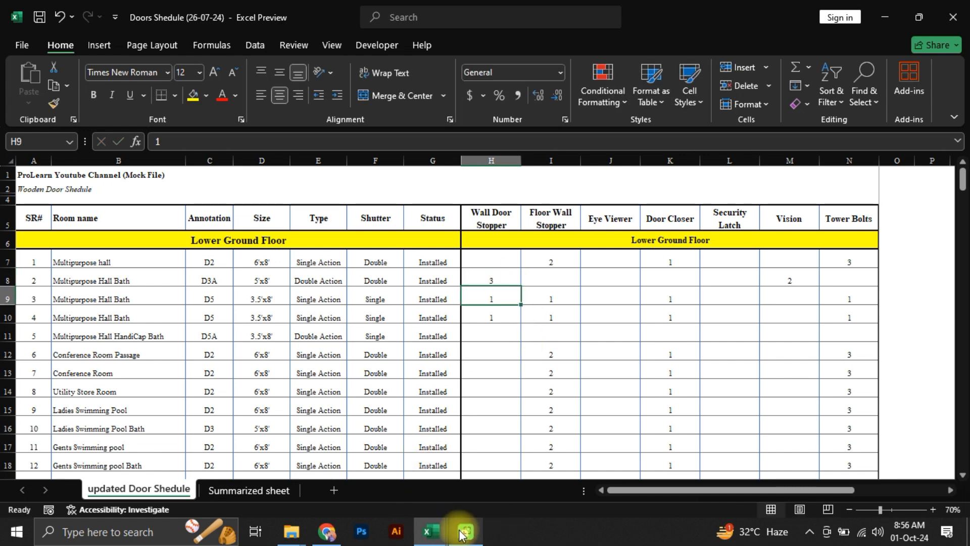
Switch to the Manholes Cover Details workbook and examine the Manhole Cover Type column with its sizes on the 'Detail' sheet.
left_click(431, 530)
left_click(458, 505)
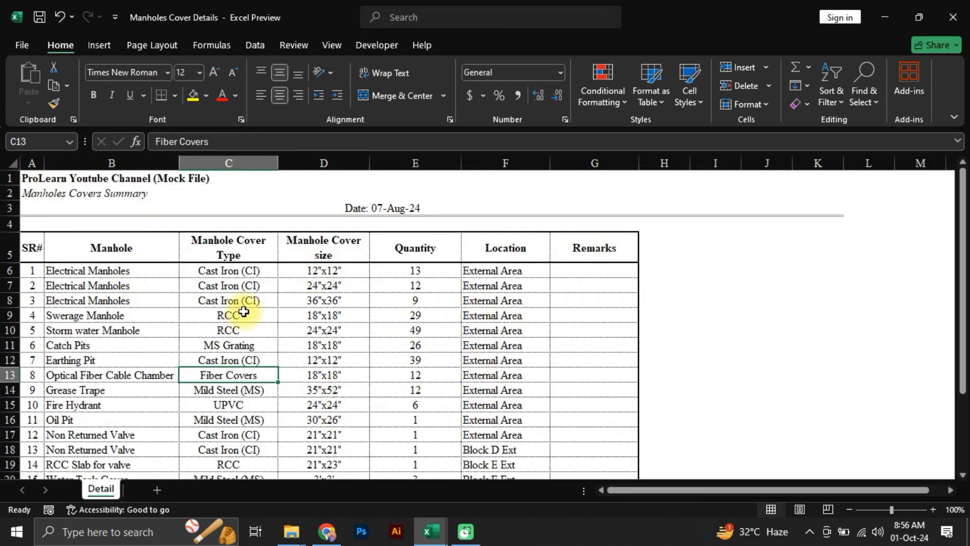
scroll(216, 356, "down", 1)
scroll(215, 356, "up", 1)
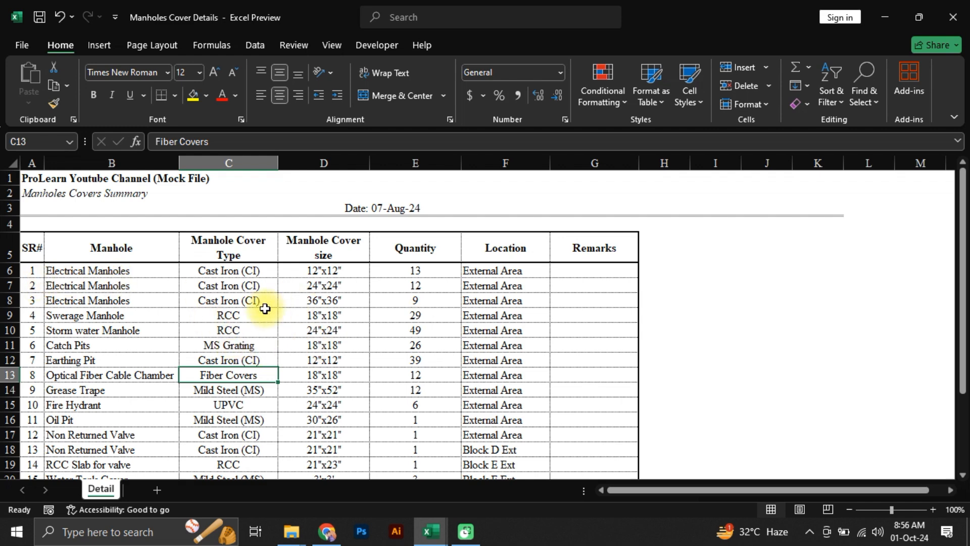
left_click(221, 163)
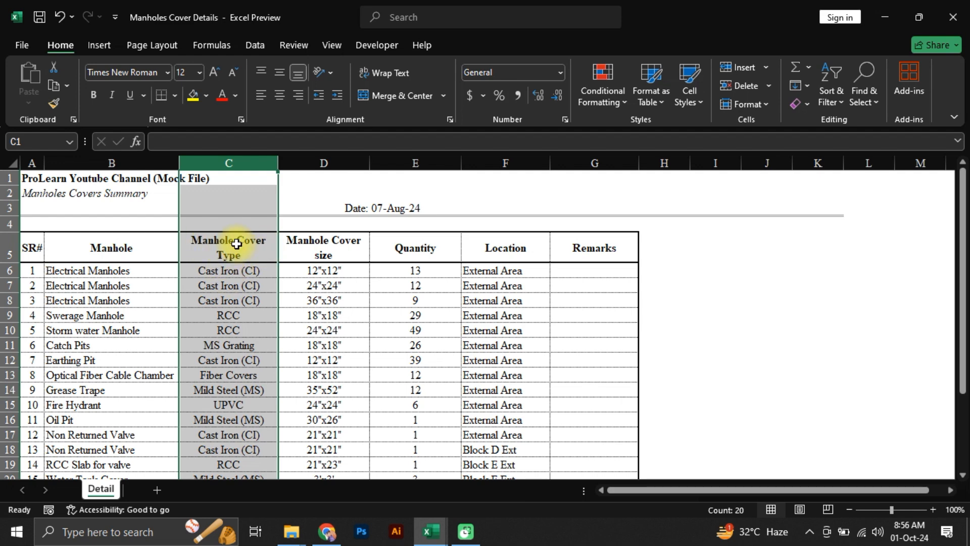
left_click(225, 275)
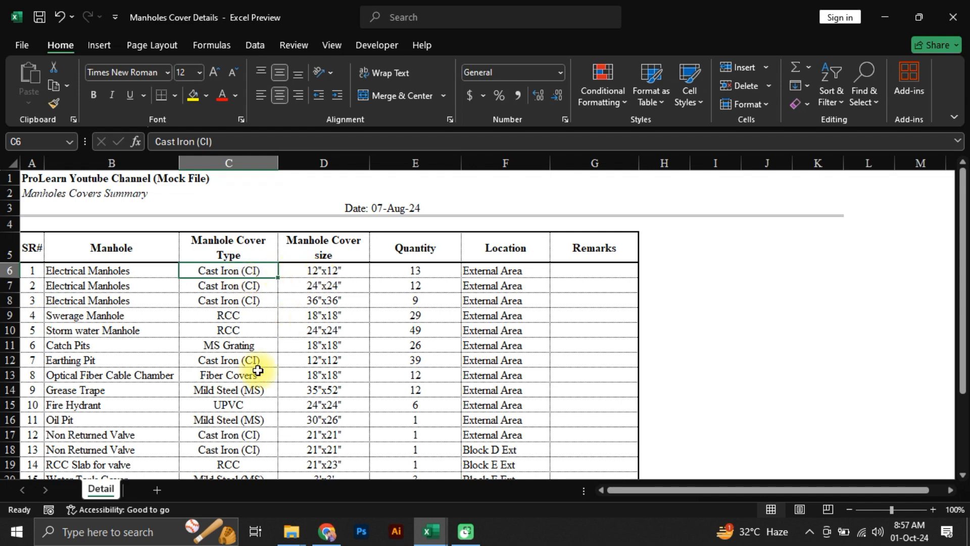
left_click(233, 318)
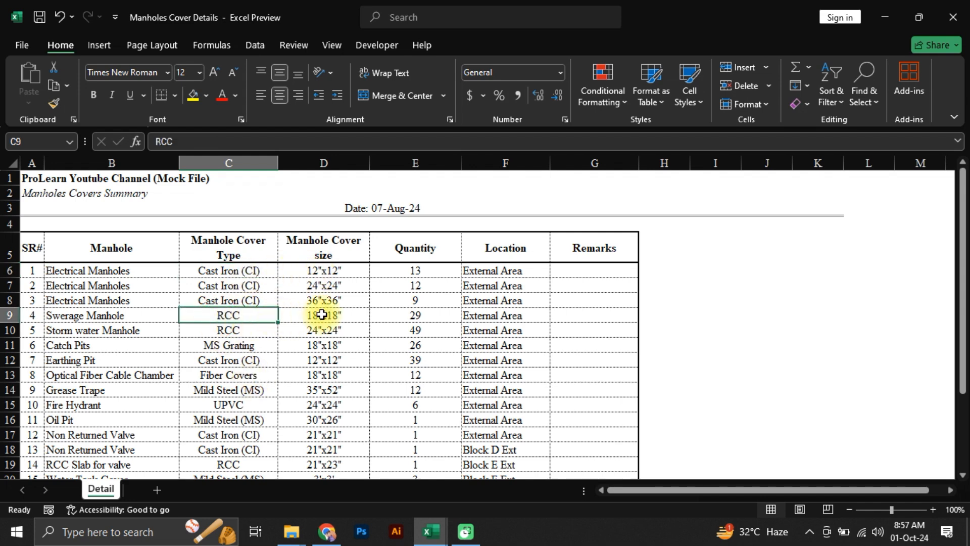
scroll(238, 391, "down", 3)
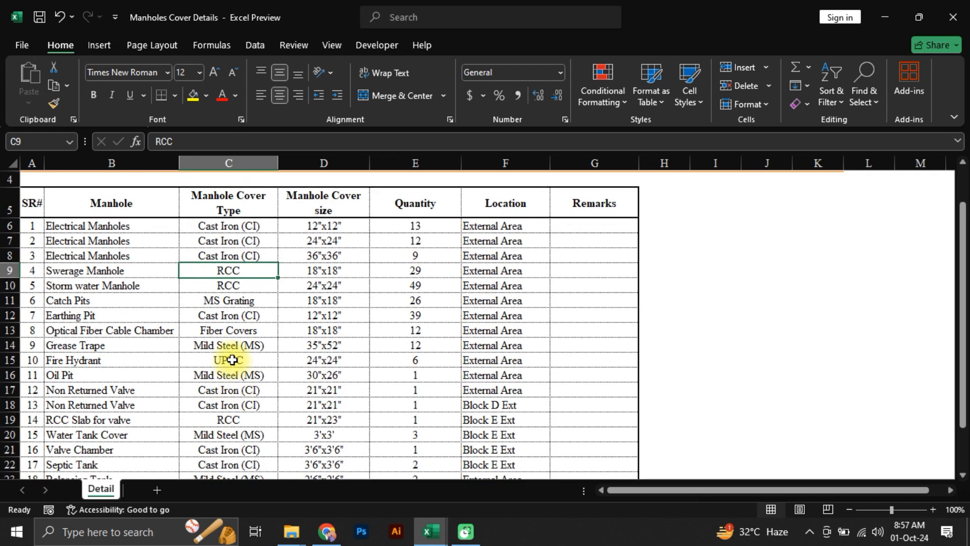
left_click(237, 360)
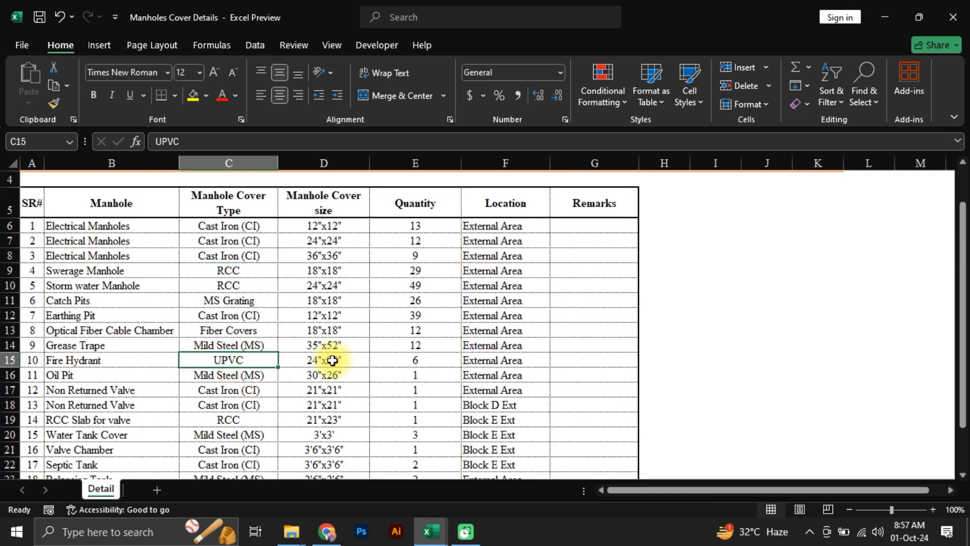
Add a new blank worksheet after the 'Detail' sheet.
left_click(158, 491)
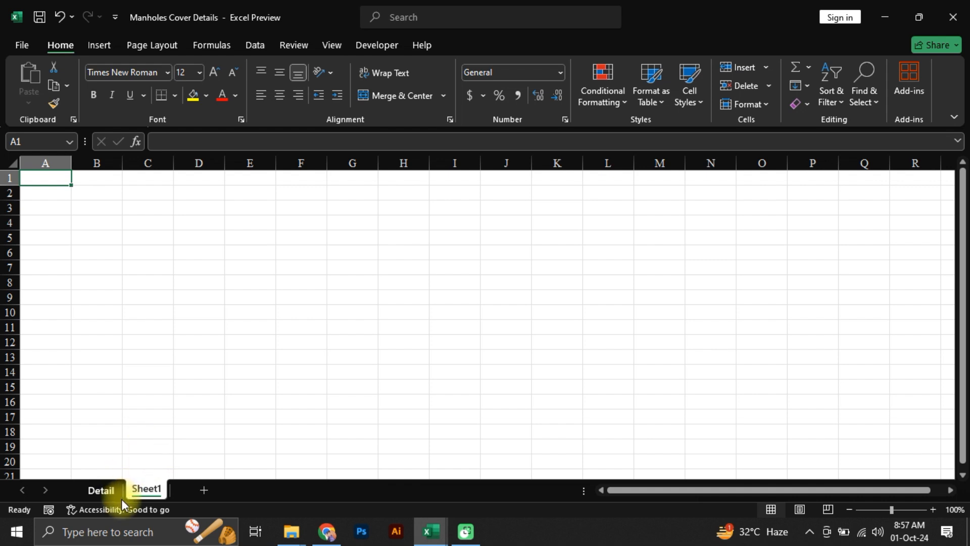
double_click(152, 489)
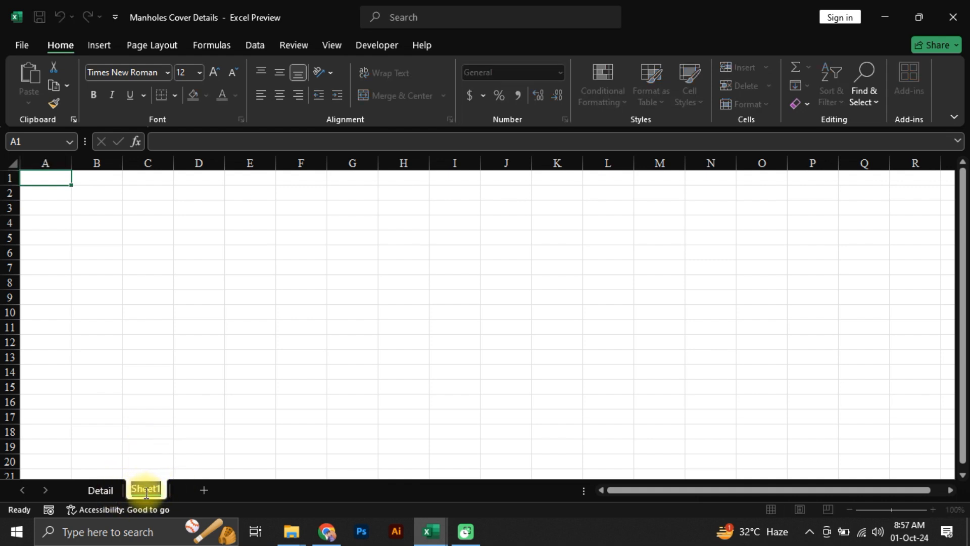
key("Escape")
right_click(146, 490)
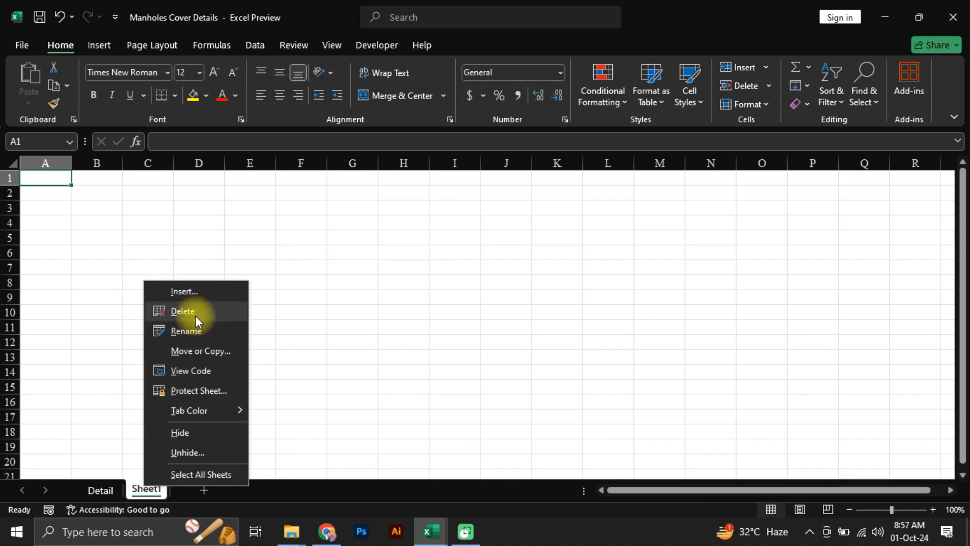
left_click(96, 436)
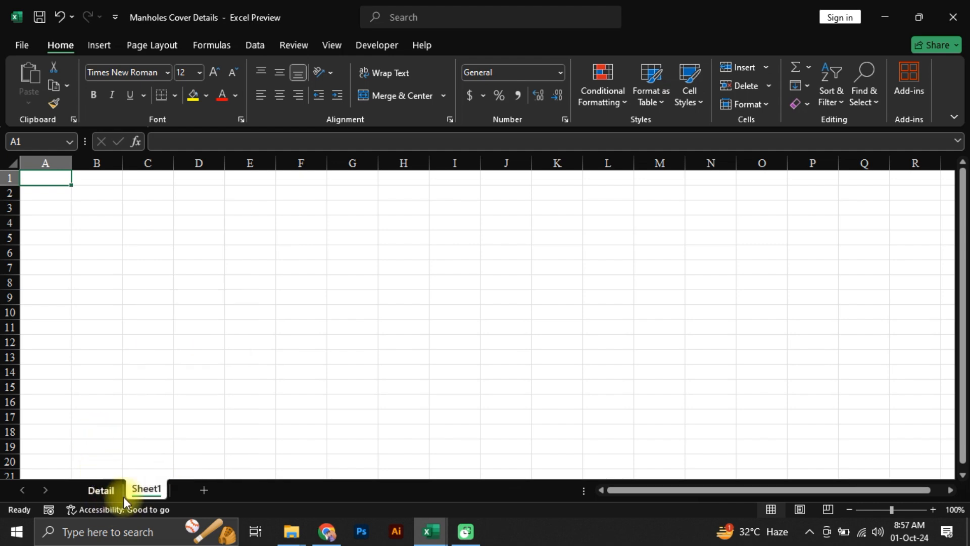
Copy all the Manhole Cover Type entries from C6 down to the end of the list on the 'Detail' sheet.
left_click(100, 490)
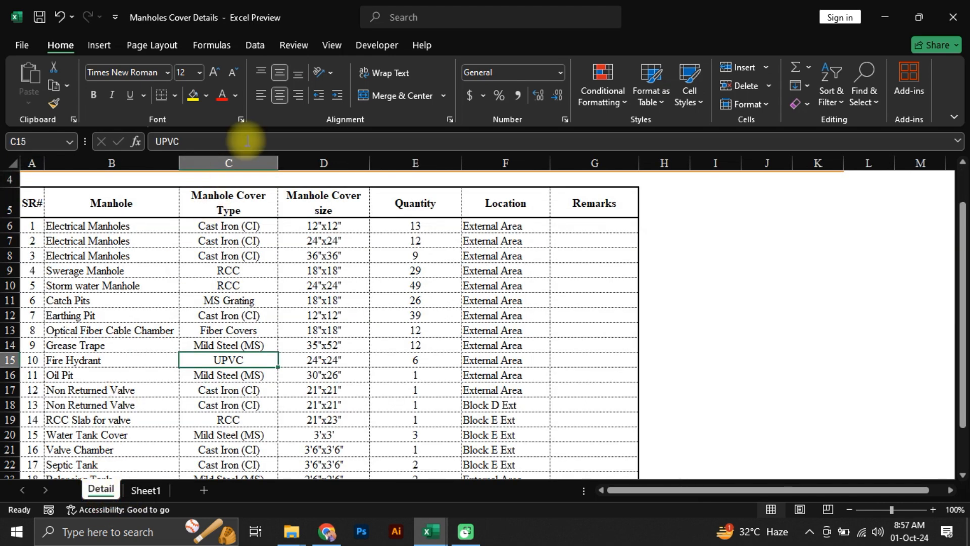
scroll(235, 182, "up", 2)
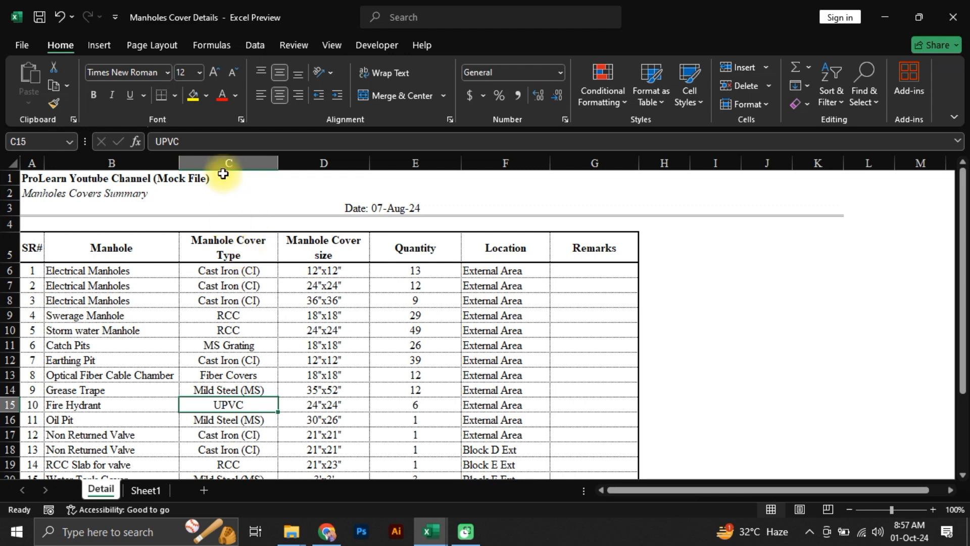
left_click(225, 163)
left_click(246, 272)
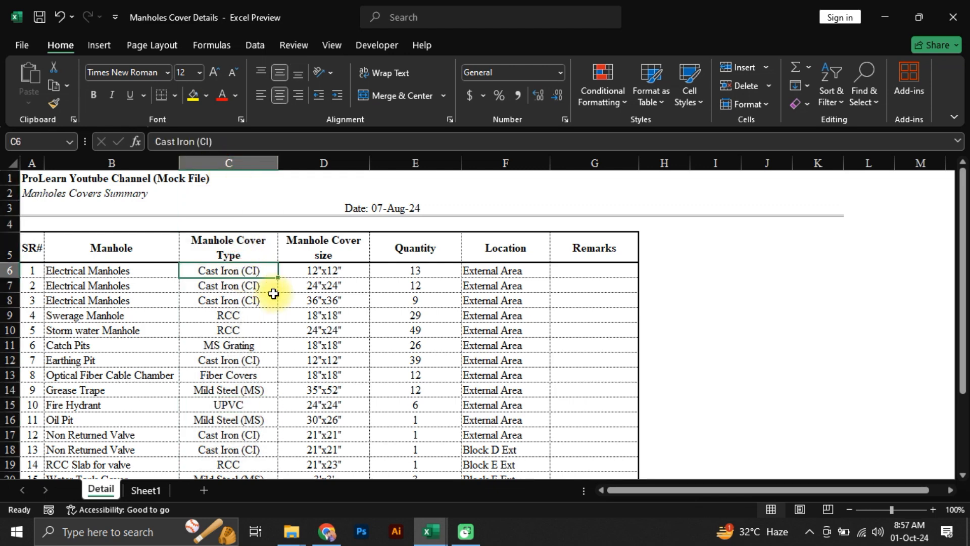
key("ctrl+shift+Down")
scroll(271, 281, "up", 2)
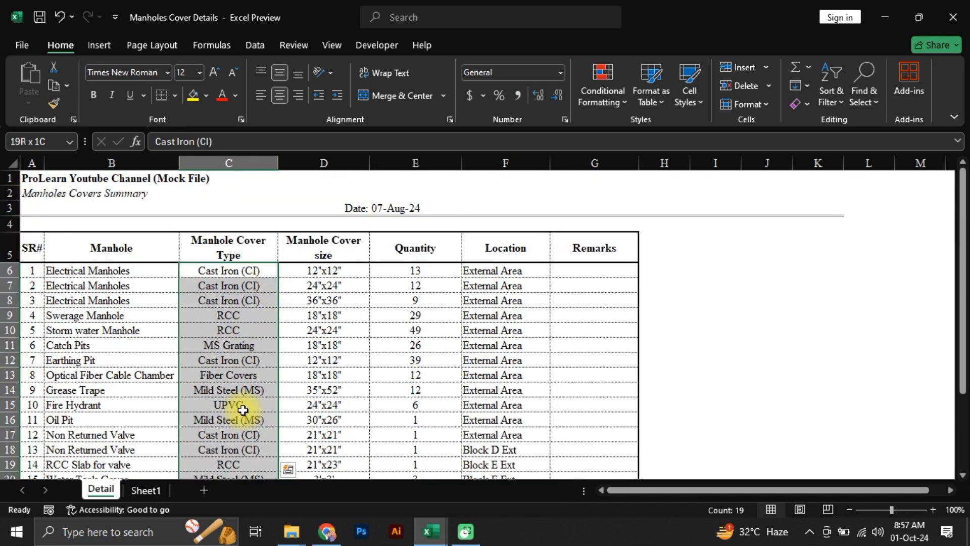
key("ctrl+c")
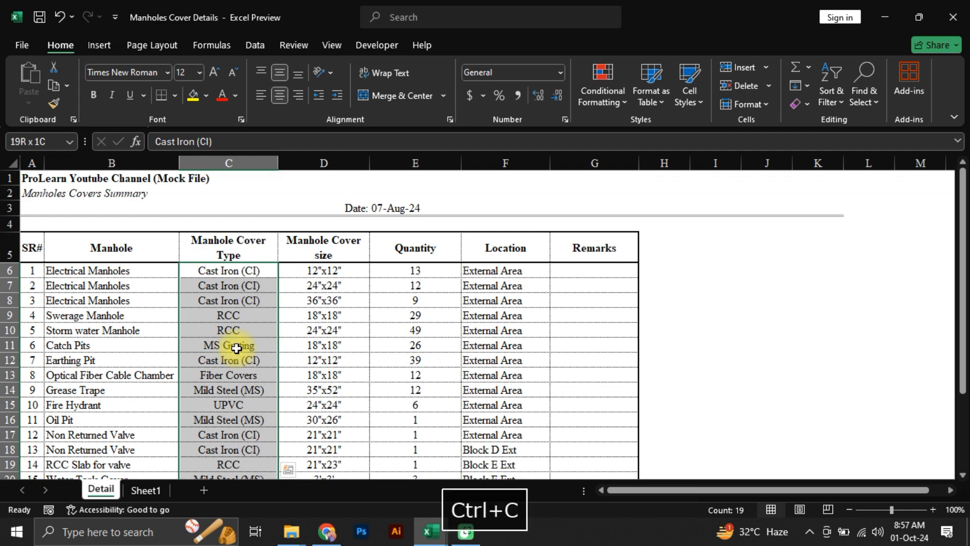
Paste the copied cover types as values only into 'Sheet1' starting at B3.
left_click(146, 489)
left_click(86, 204)
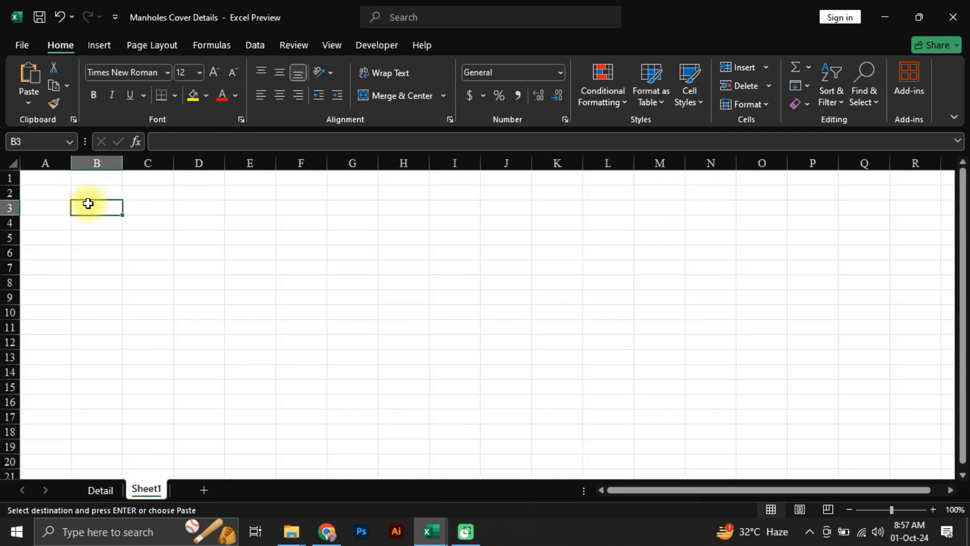
key("alt")
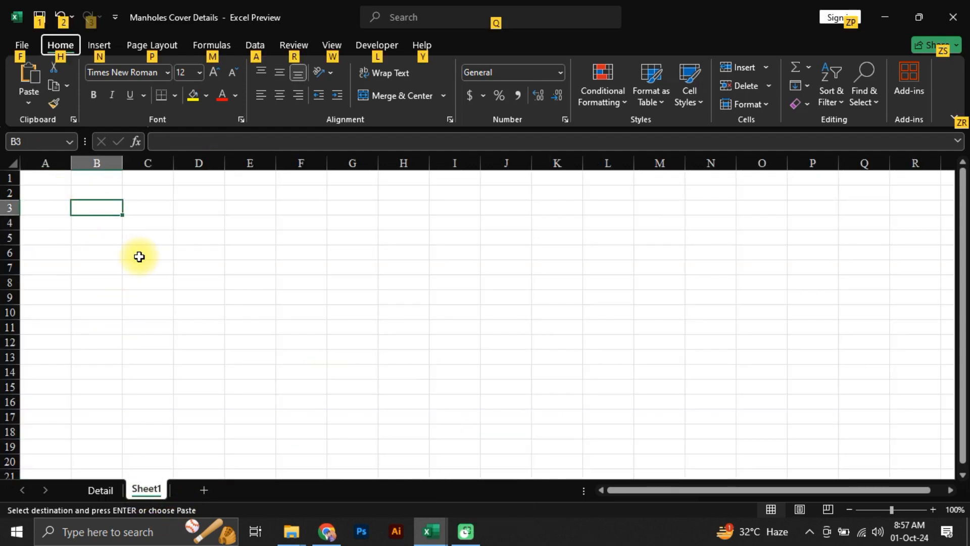
key("h")
key("v")
key("v")
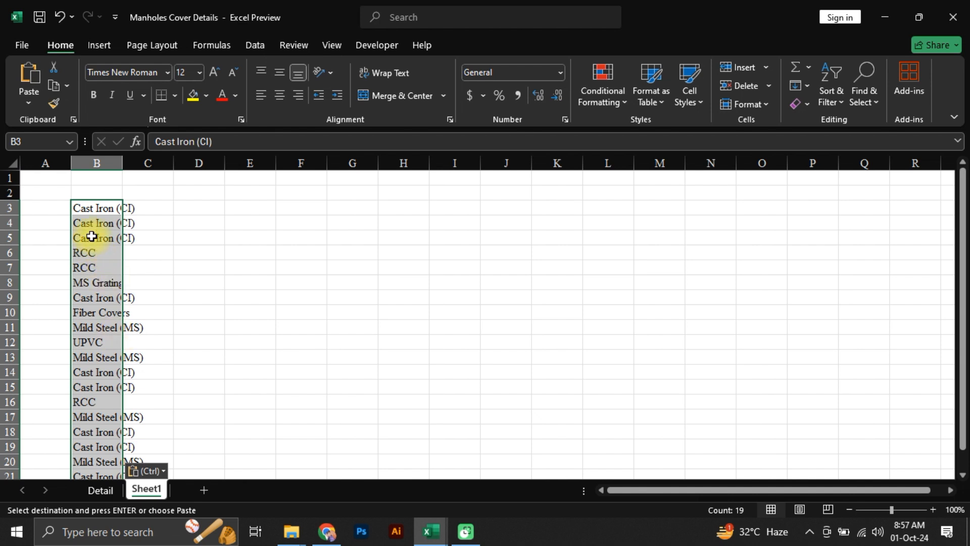
left_click(33, 97)
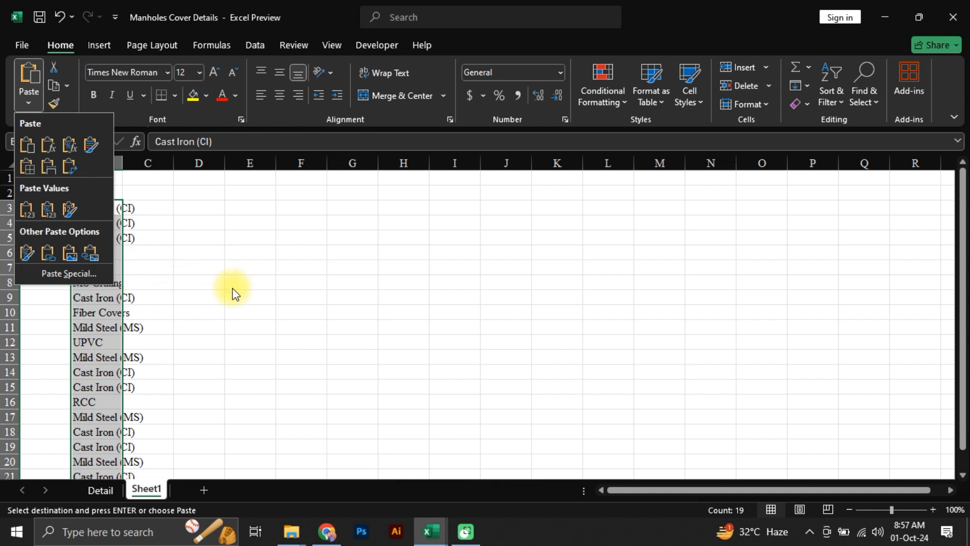
left_click(123, 341)
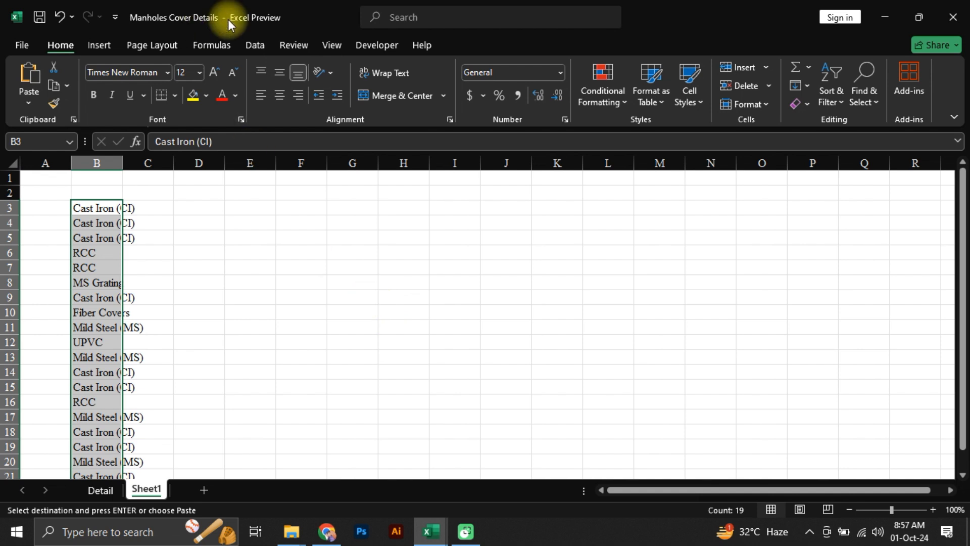
Remove the duplicate cover types from the pasted list in column B, treating it as data without headers.
left_click(255, 44)
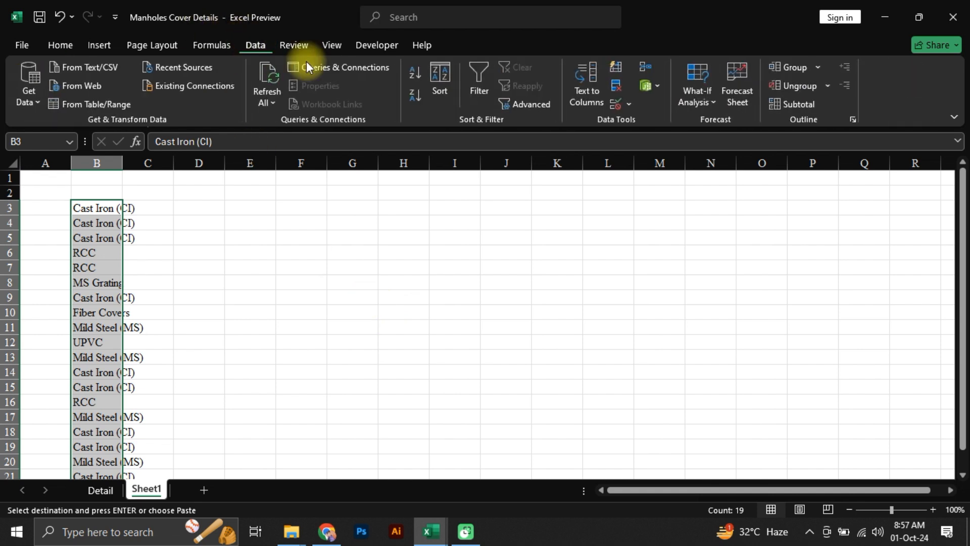
left_click(614, 86)
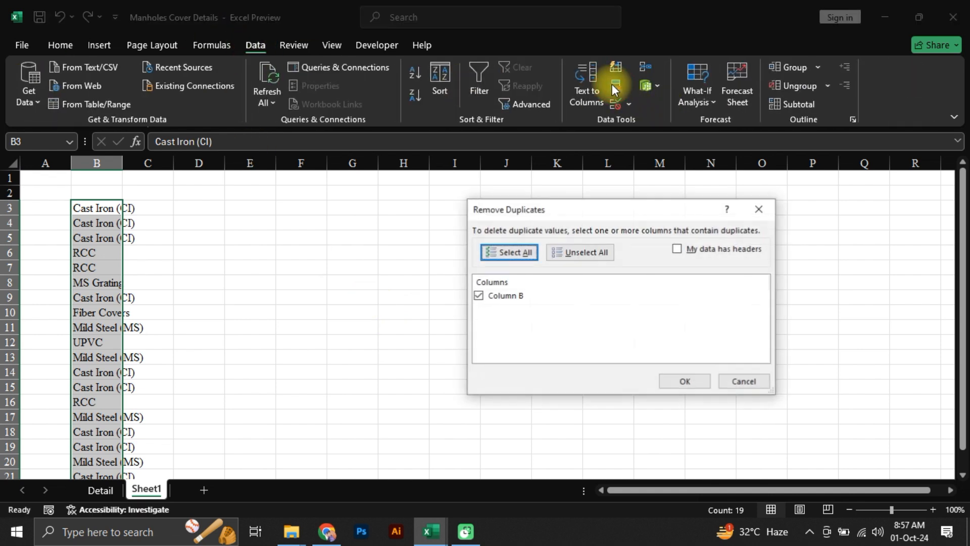
left_click(685, 383)
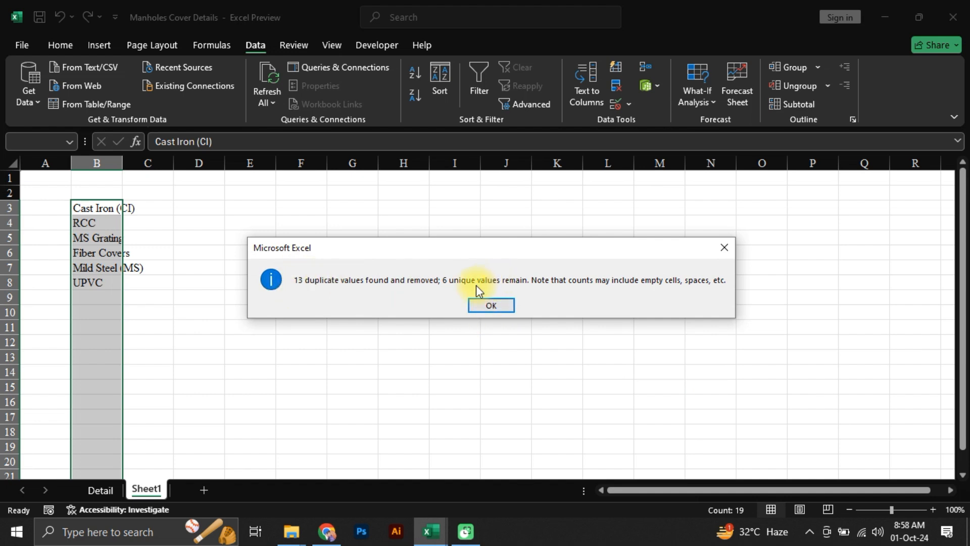
left_click(493, 305)
mouse_move(87, 199)
left_mouse_down()
mouse_move(98, 268)
mouse_move(97, 208)
left_mouse_up()
left_click(91, 194)
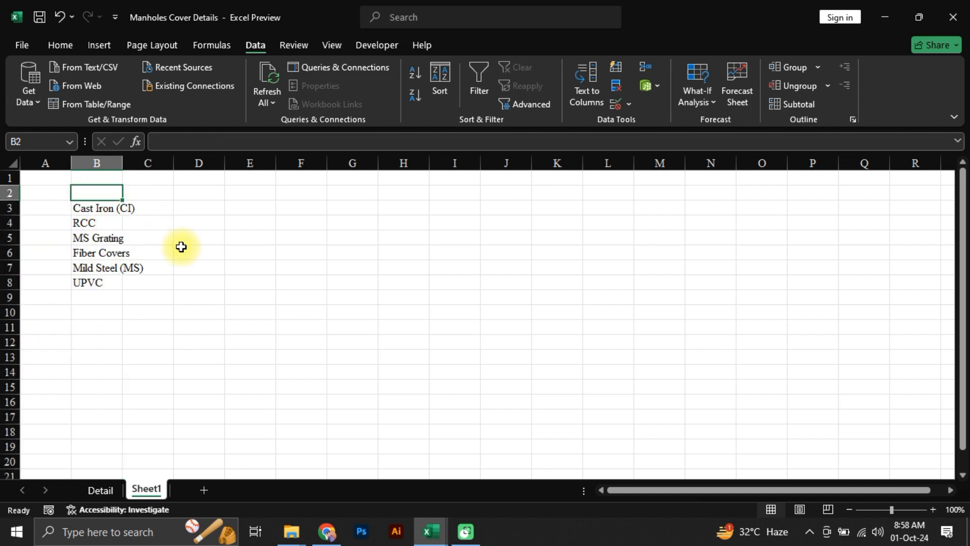
Enter the header 'material' in B2 above the cover types and 'SR' in A2.
type("ms")
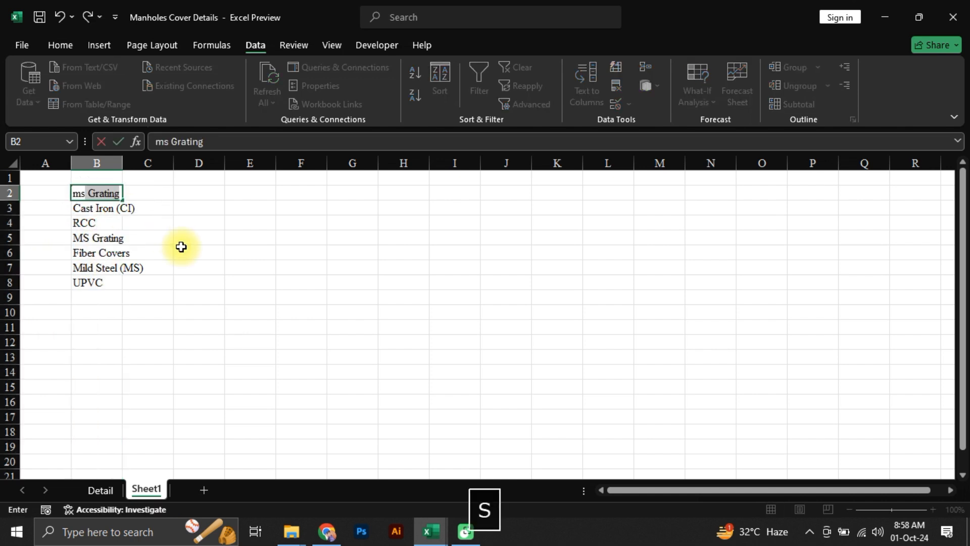
key("BackSpace")
key("BackSpace")
type("aterial")
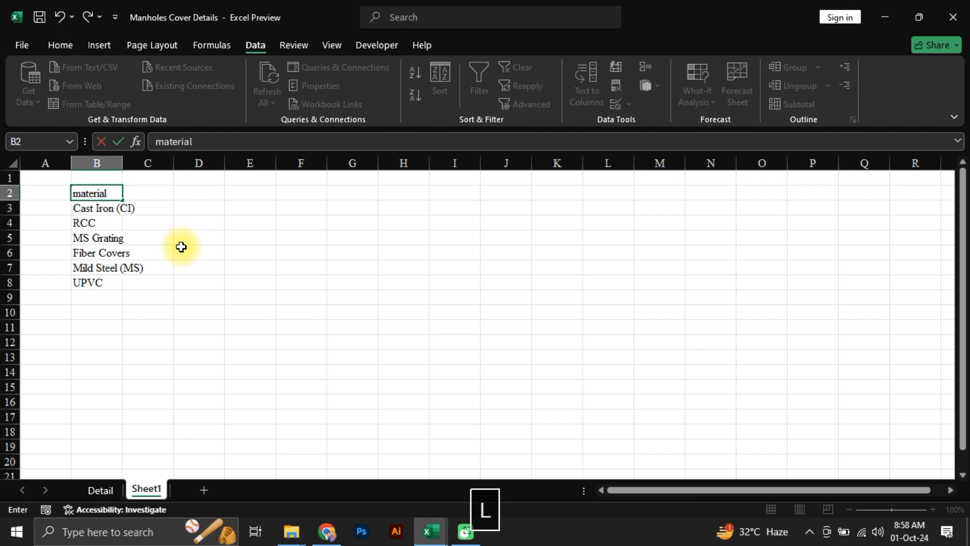
key("Return")
key("Left")
key("Up")
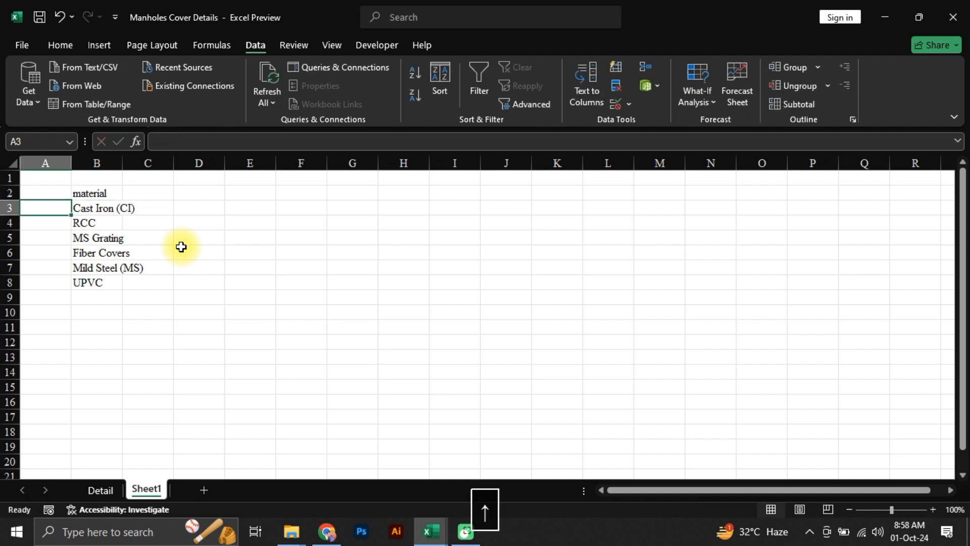
type("SR")
key("Return")
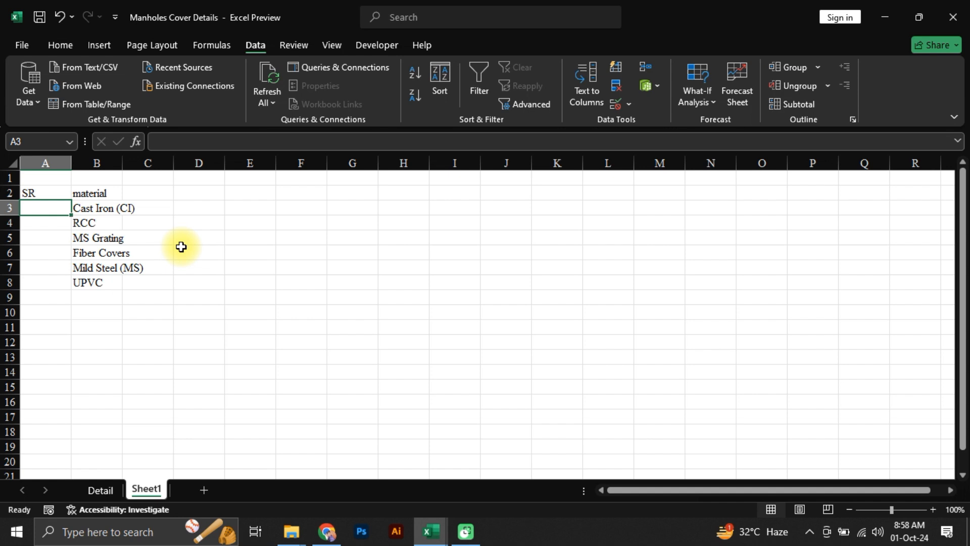
Start the serial numbers with 1 in A3 and the formula =1+A3 in A4.
type("1")
key("Return")
type("+1")
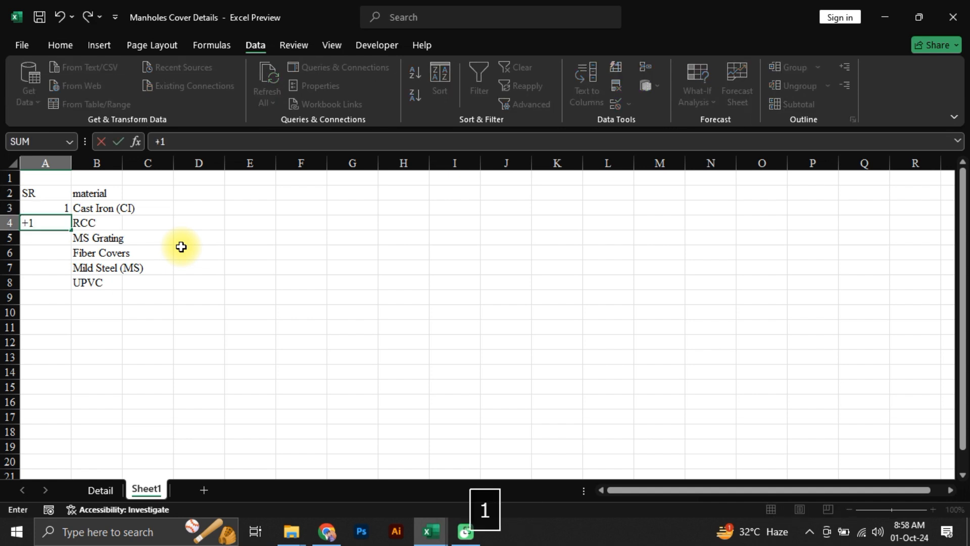
type("+")
key("Up")
key("Return")
key("Up")
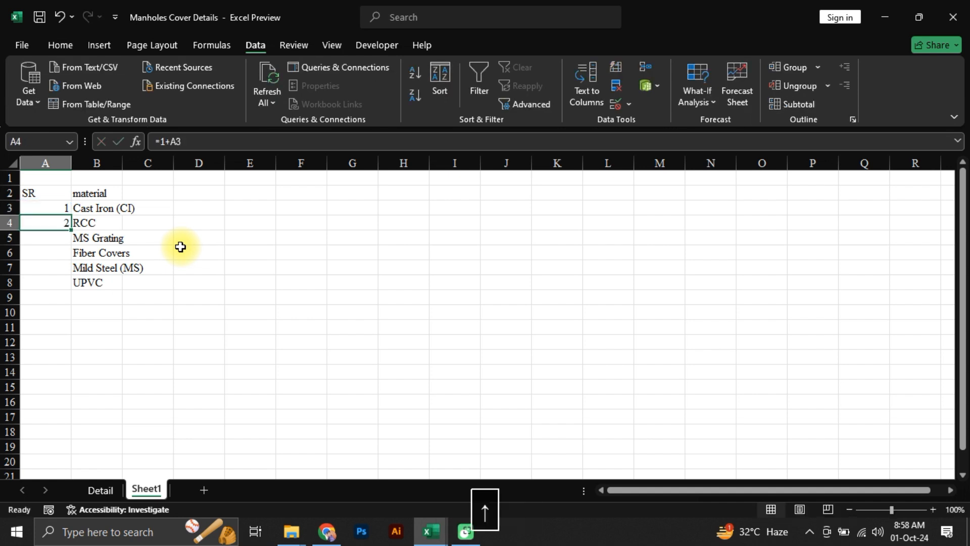
Fill the serial number formula from A4 down to A8, alongside the last cover type.
key("Right")
key("ctrl+Down")
key("Left")
key("ctrl+shift+Up")
key("ctrl+d")
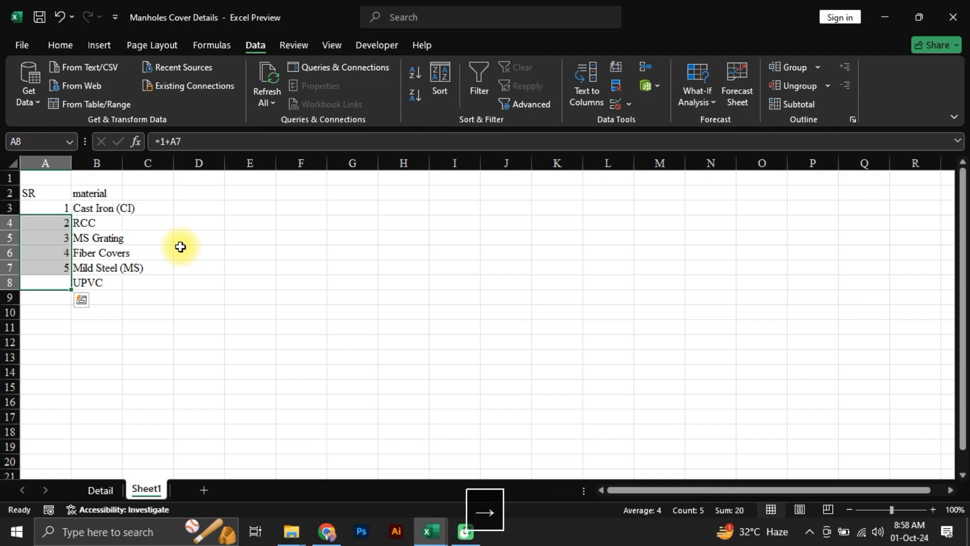
Auto-fit the width of column B to the cover type names.
key("Right")
key("ctrl+Up")
key("Down")
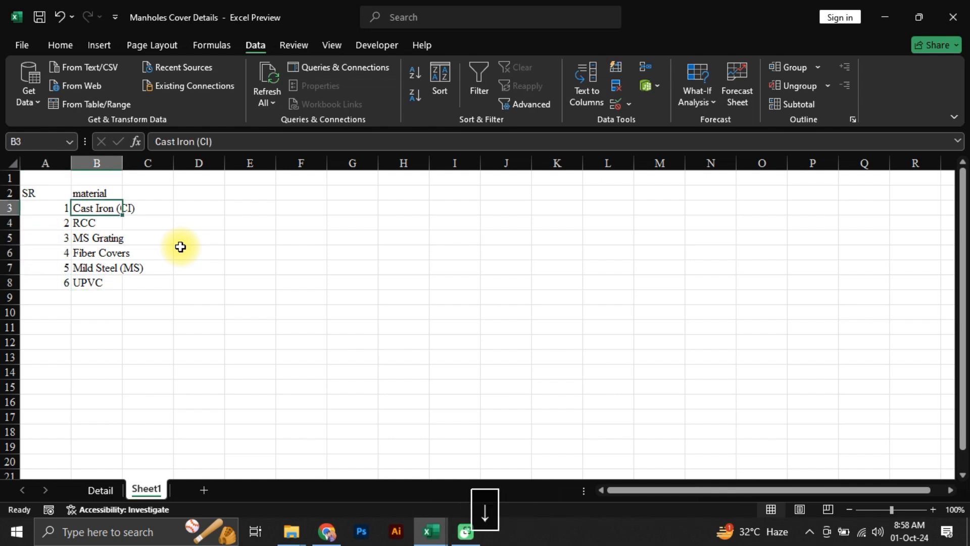
double_click(119, 161)
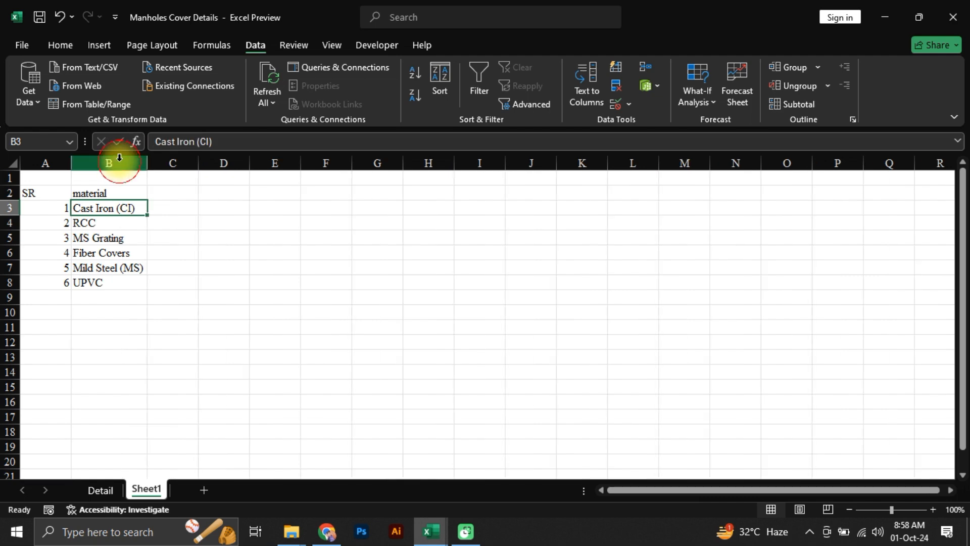
Check the Quantity column on the 'Detail' sheet and enter the header 'Qty' in C2 of 'Sheet1'.
left_click(170, 193)
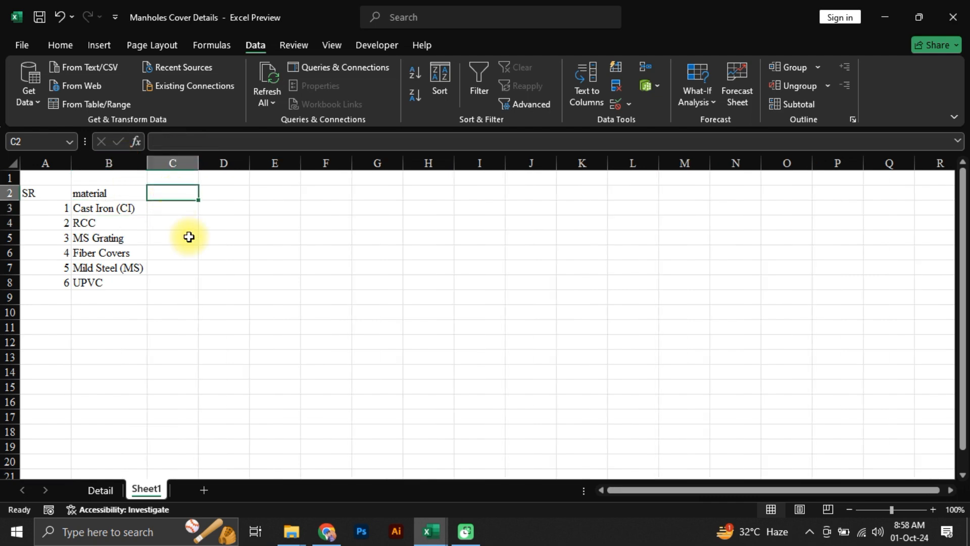
left_click(101, 490)
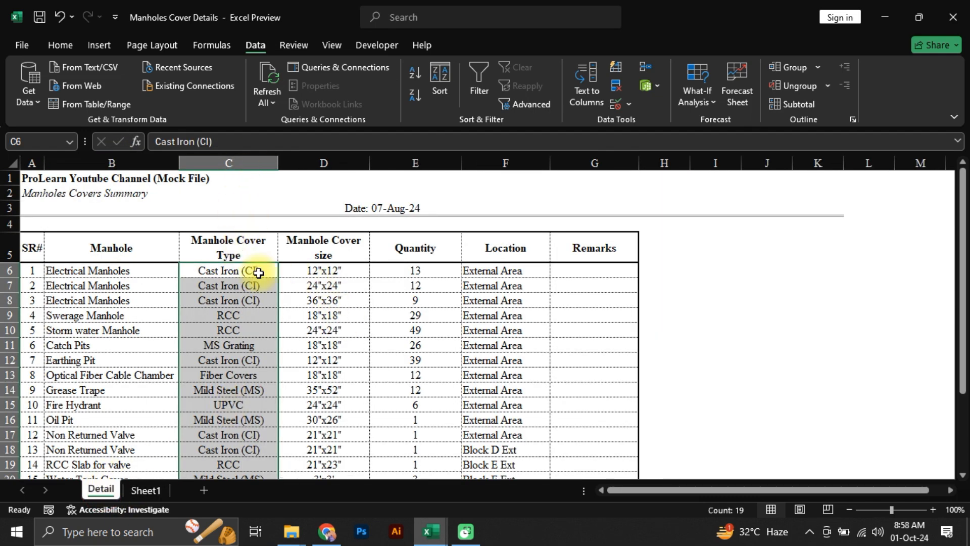
left_click(394, 258)
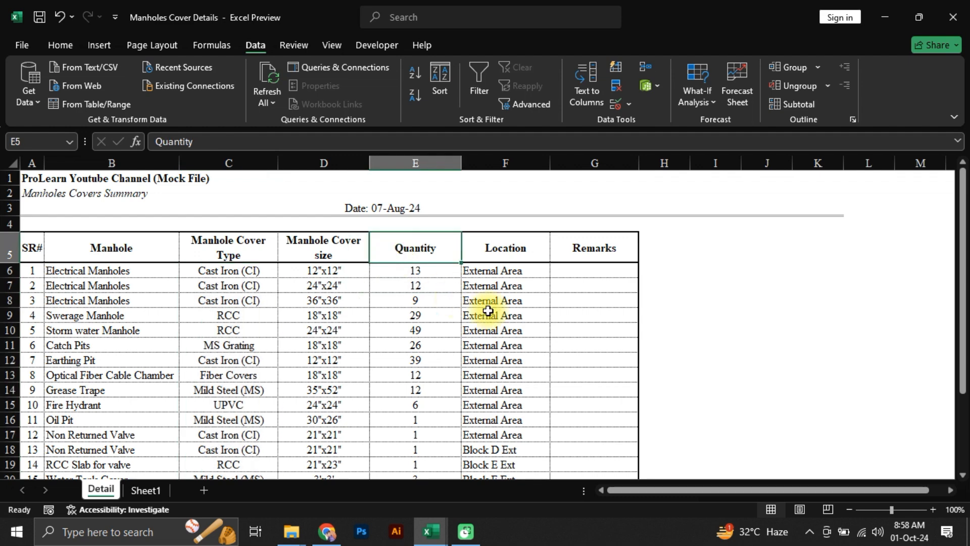
left_click(145, 489)
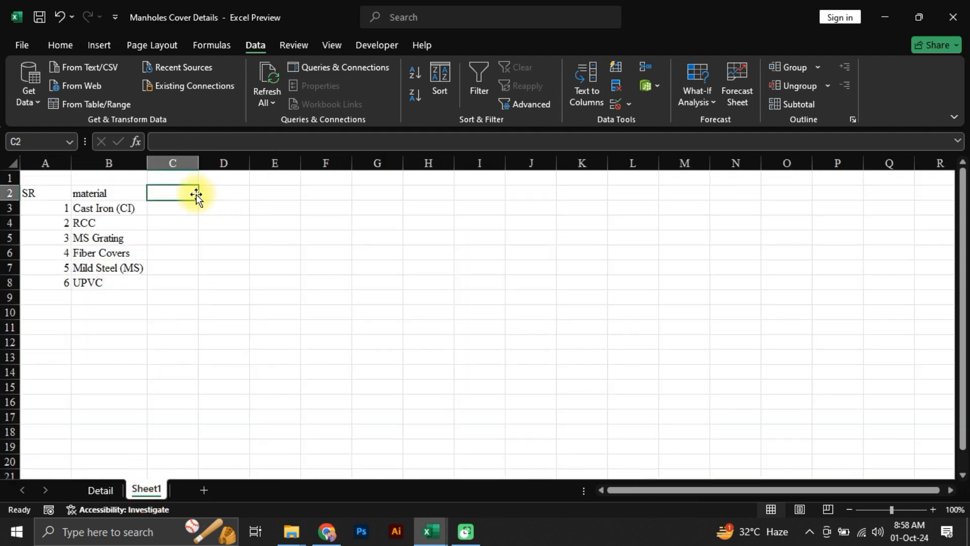
type("Qua")
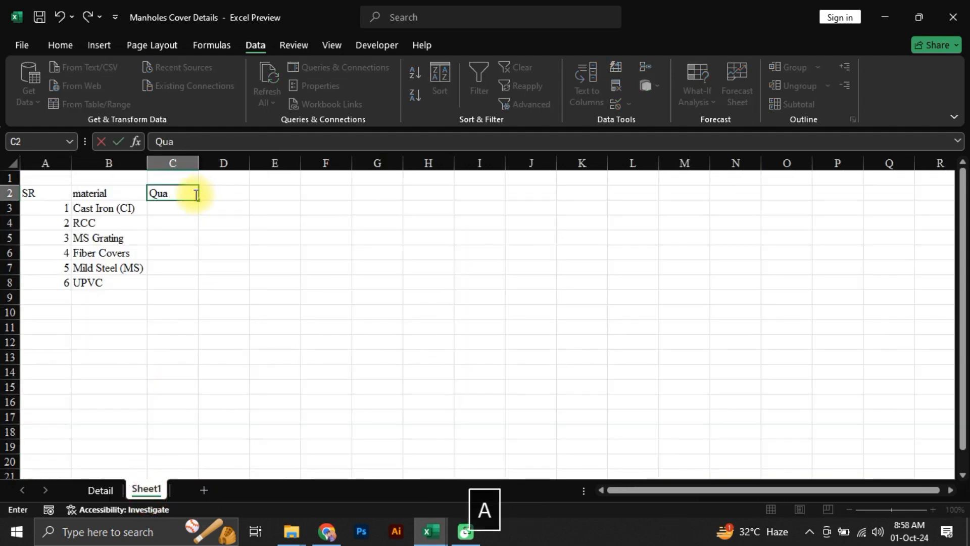
key("BackSpace")
key("BackSpace")
type("ty")
key("Return")
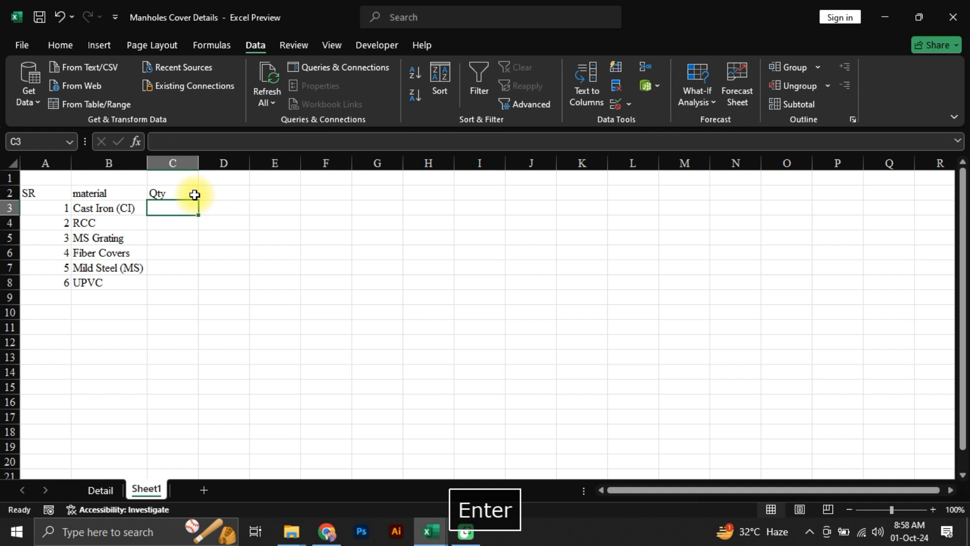
Begin a SUMIF formula in C3 with the absolute range Detail!$C$6:$C$24 as the criteria range.
key("Left")
key("Right")
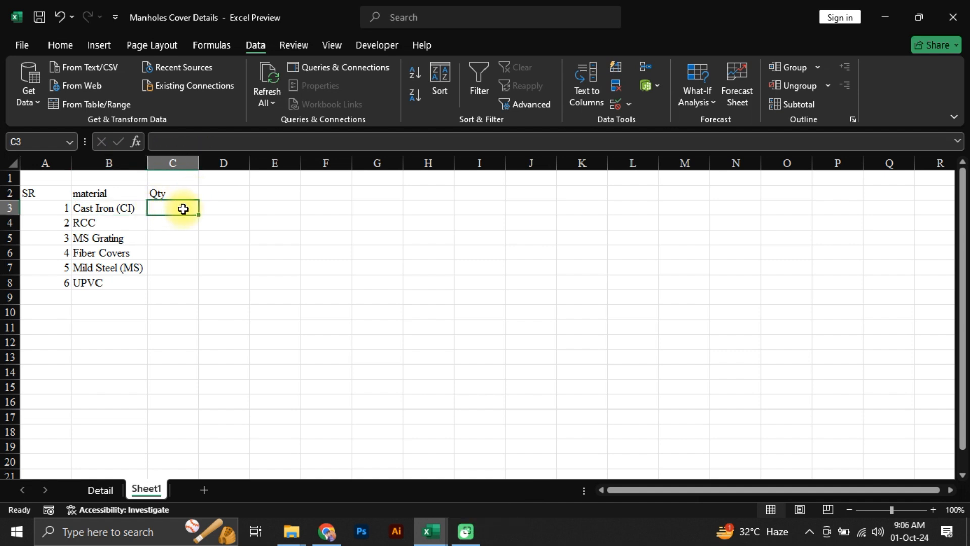
type("=sumif")
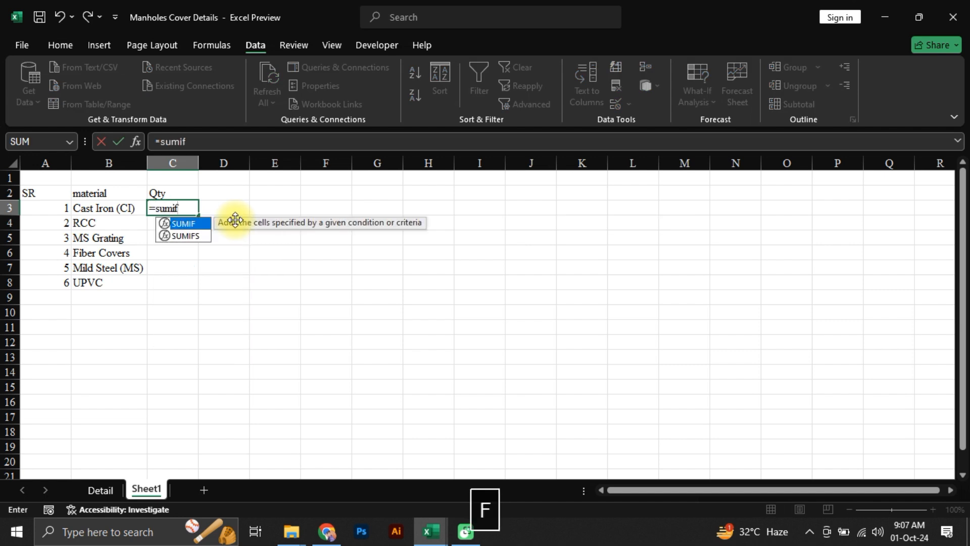
key("Tab")
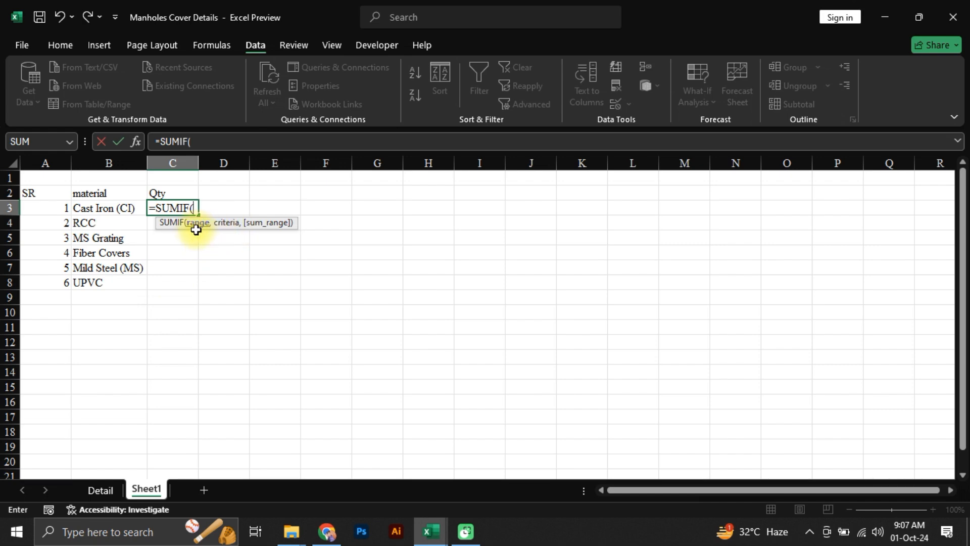
left_click(101, 490)
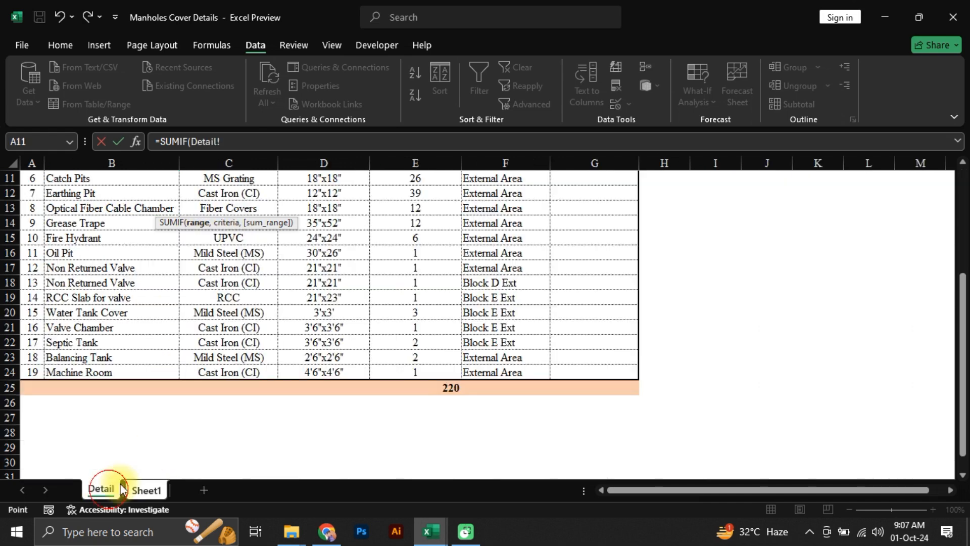
scroll(248, 303, "up", 3)
left_click_drag(243, 236, 230, 445)
scroll(223, 431, "up", 2)
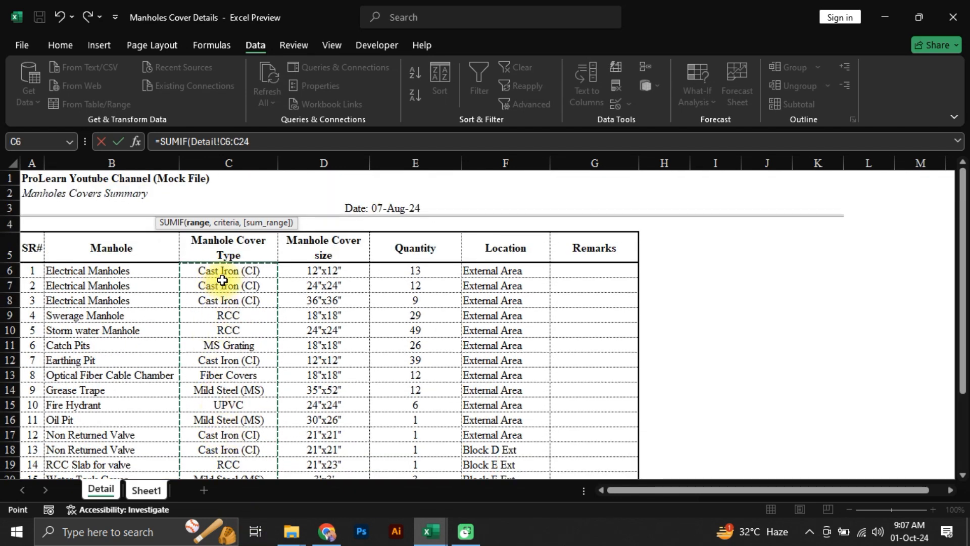
key("F4")
type(",")
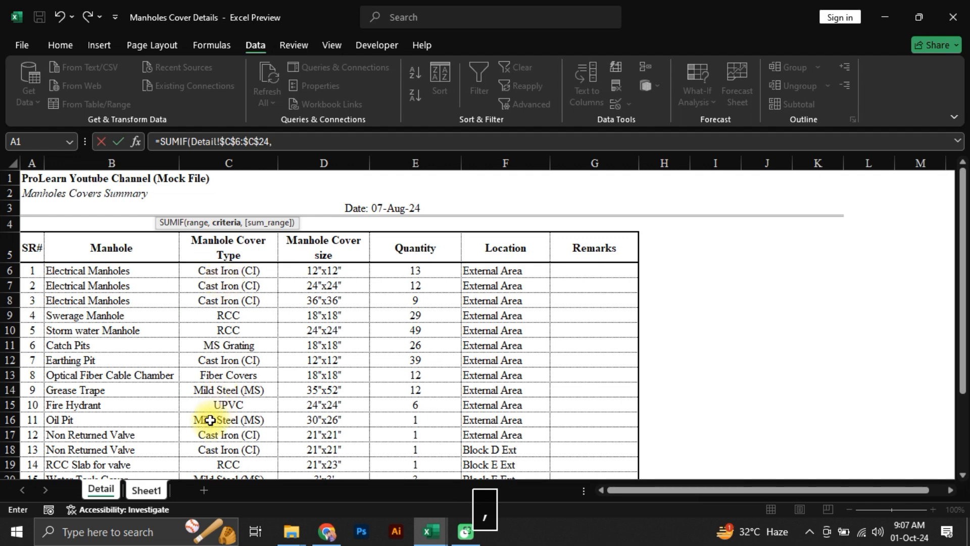
Complete the SUMIF formula with Sheet1!B3 as the criteria and Detail!$E$6:$E$24 as the absolute sum range.
left_click(147, 492)
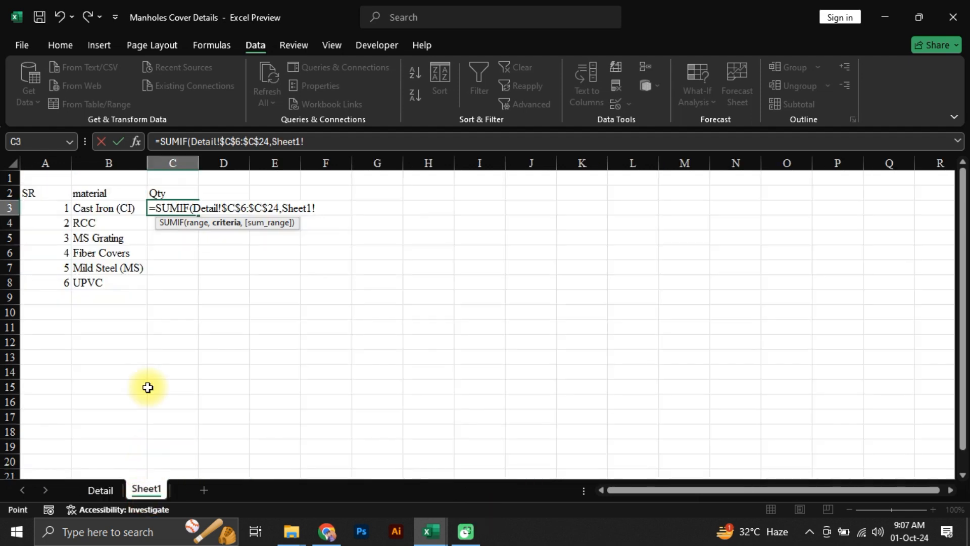
left_click(114, 211)
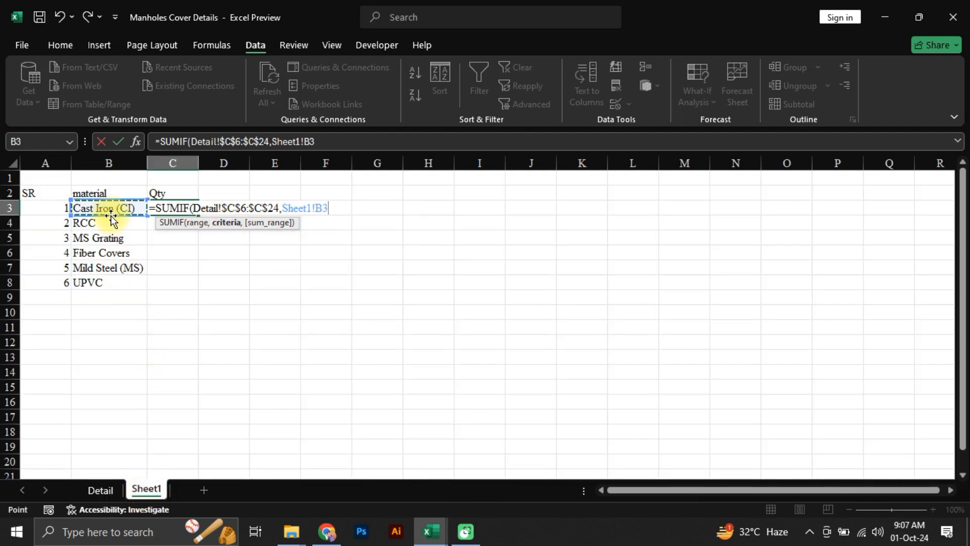
type(",")
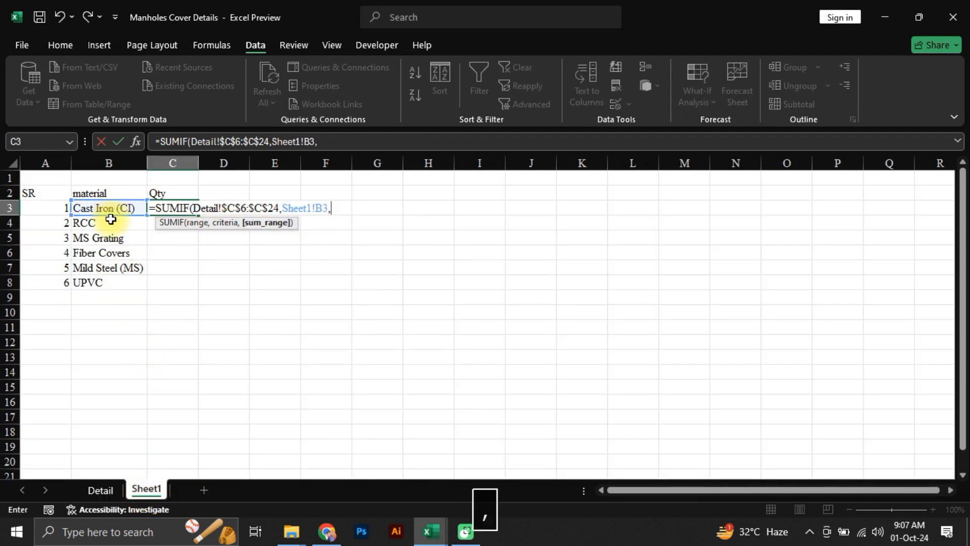
left_click(87, 491)
left_click_drag(406, 273, 411, 447)
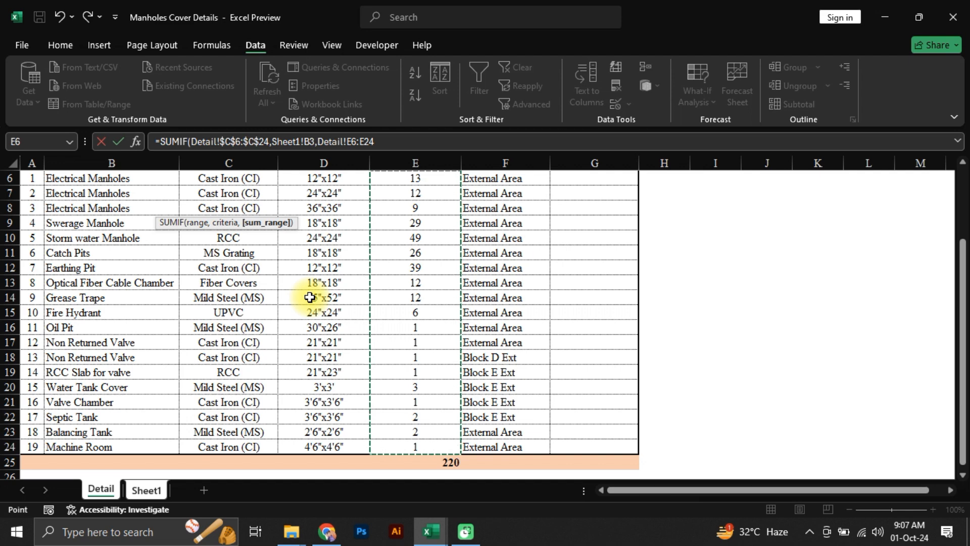
key("F4")
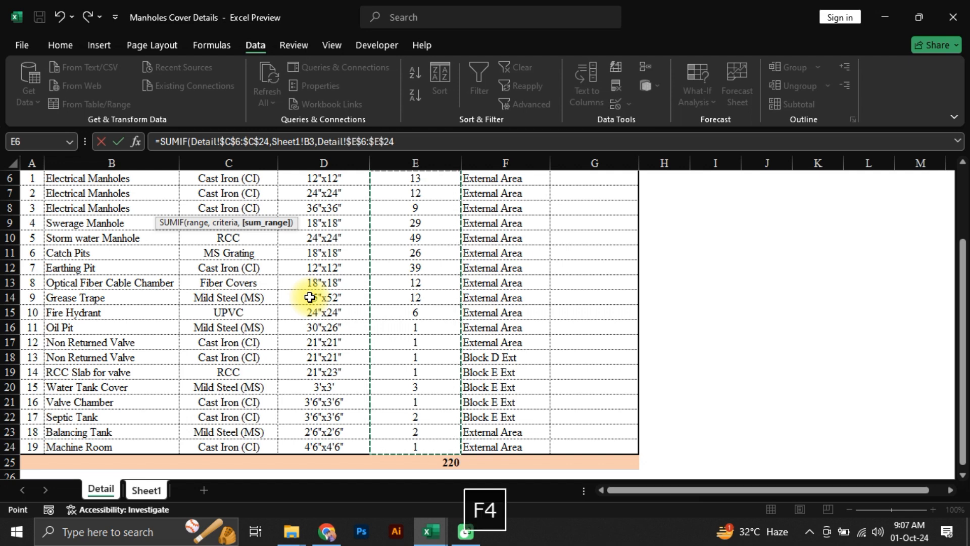
key("Return")
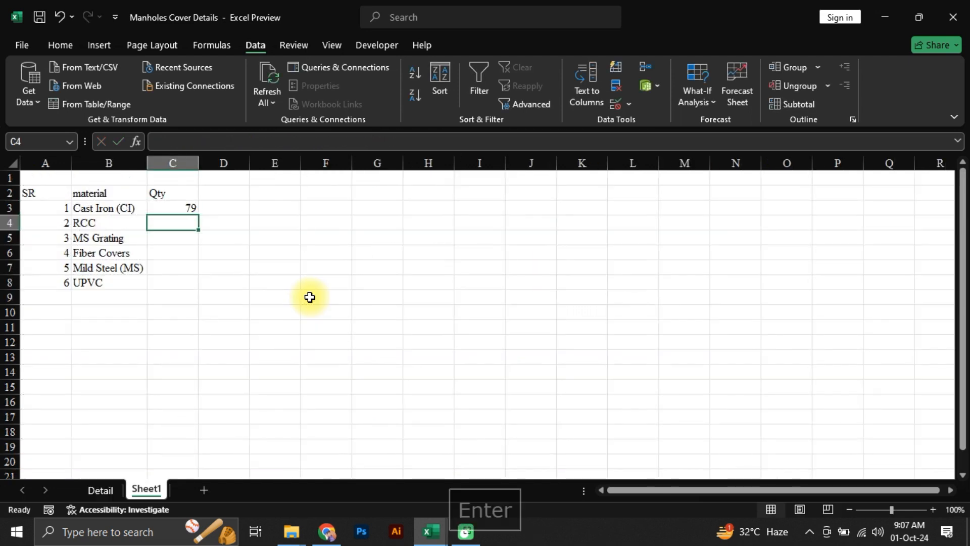
Fill the SUMIF formula from C3 down to C8 and total the quantities in C9 with =SUM(C3:C8).
key("Up")
left_click_drag(198, 215, 188, 287)
left_click(172, 299)
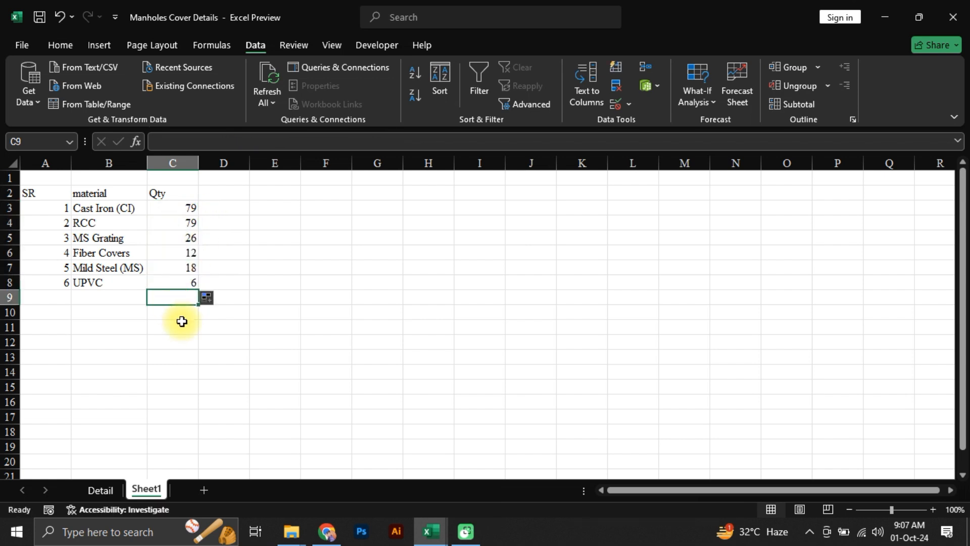
key("alt+equal")
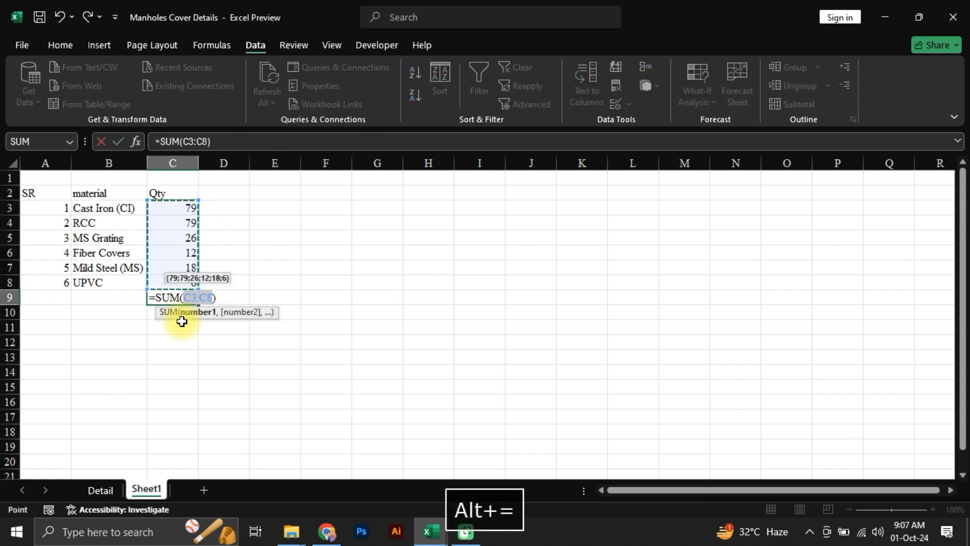
key("Return")
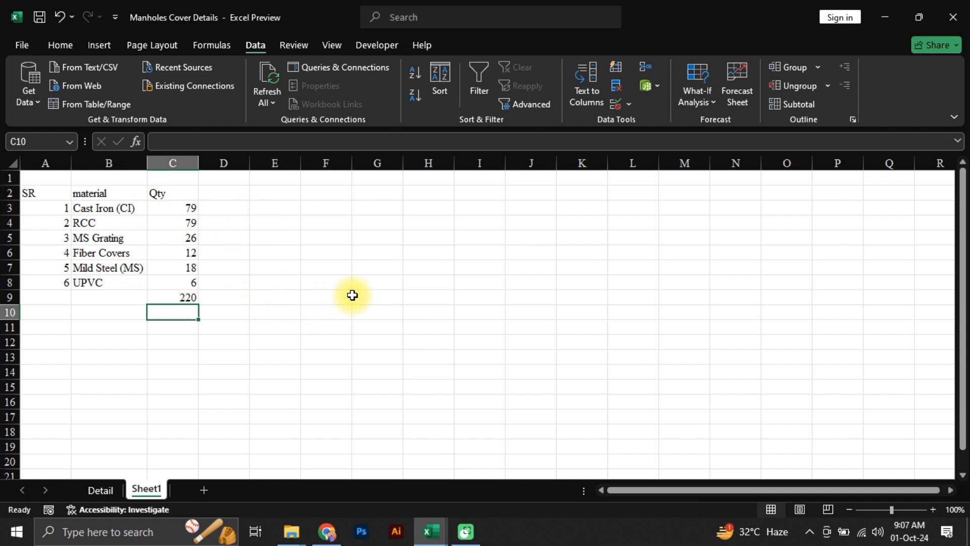
Compare the Qty total in C9 with the Quantity total on the 'Detail' sheet.
left_click(195, 297)
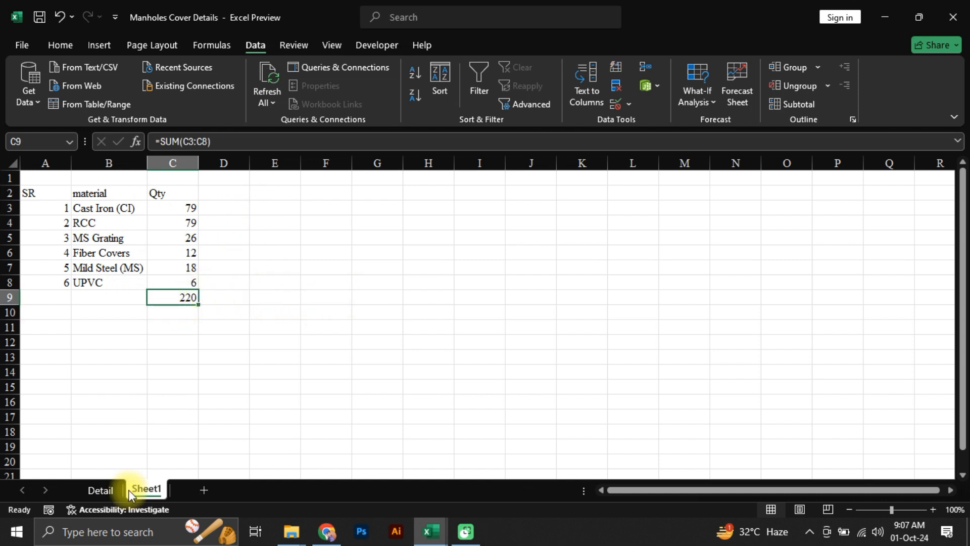
left_click(101, 489)
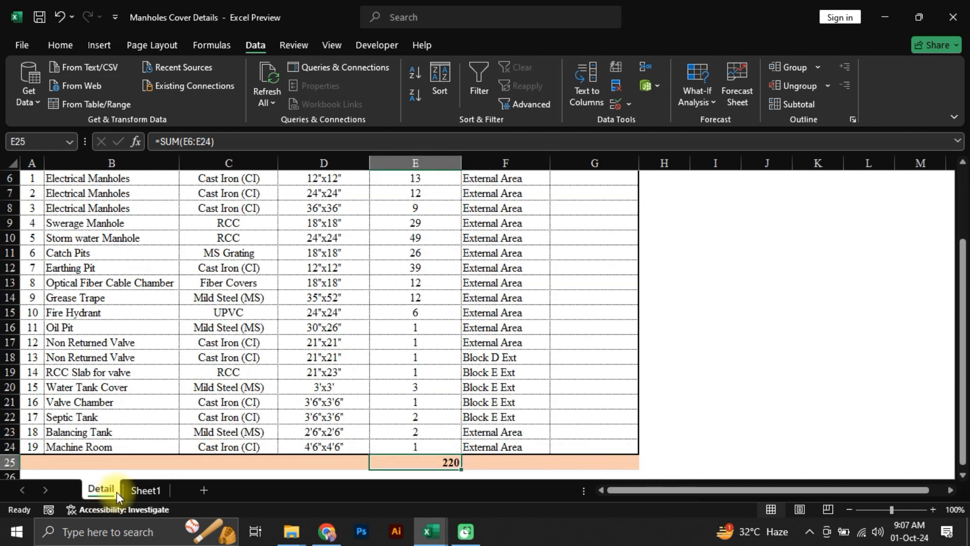
scroll(417, 460, "up", 2)
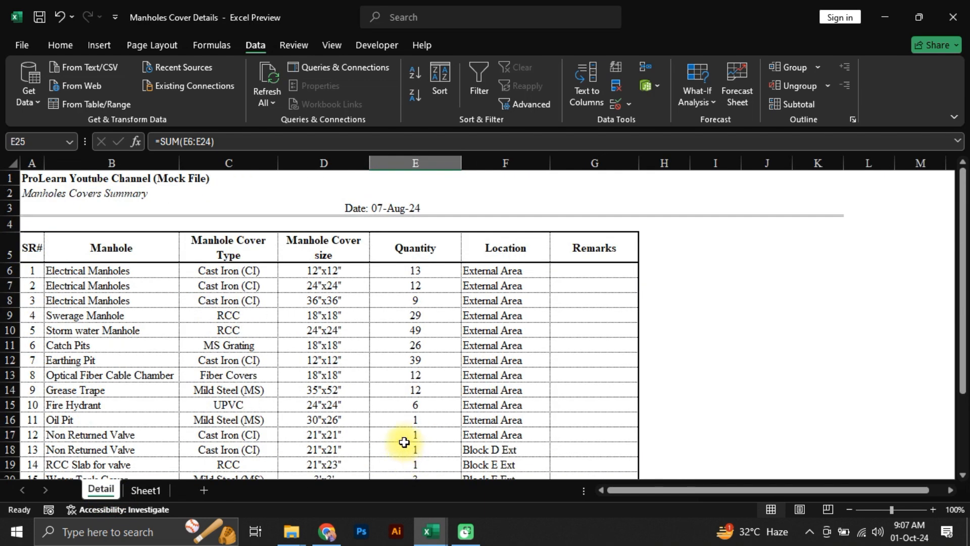